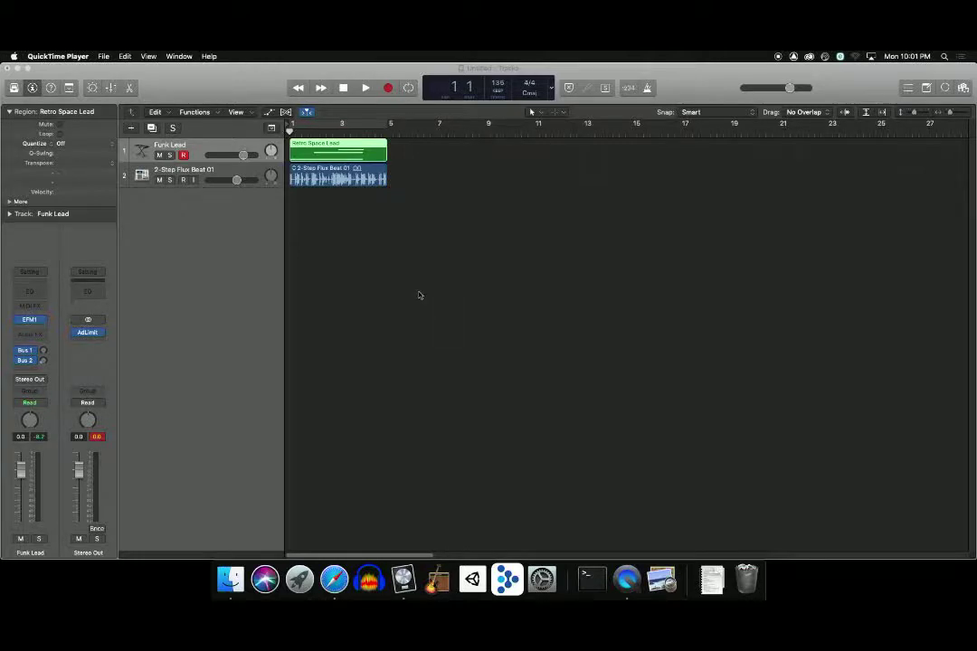
Bring the Logic Pro X project holding the Funk Lead and 2-Step Flux Beat tracks to the front
{"action": "left_click", "coordinate": [258, 133]}
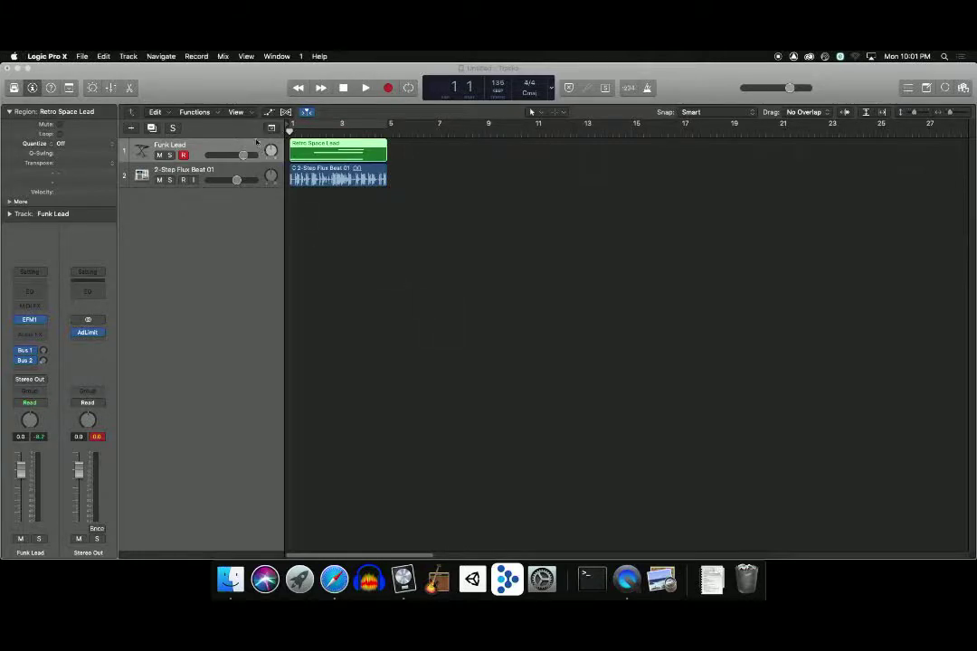
Show automation lanes, keeping Funk Lead in Read mode with Volume as the automated parameter
{"action": "left_click", "coordinate": [269, 113]}
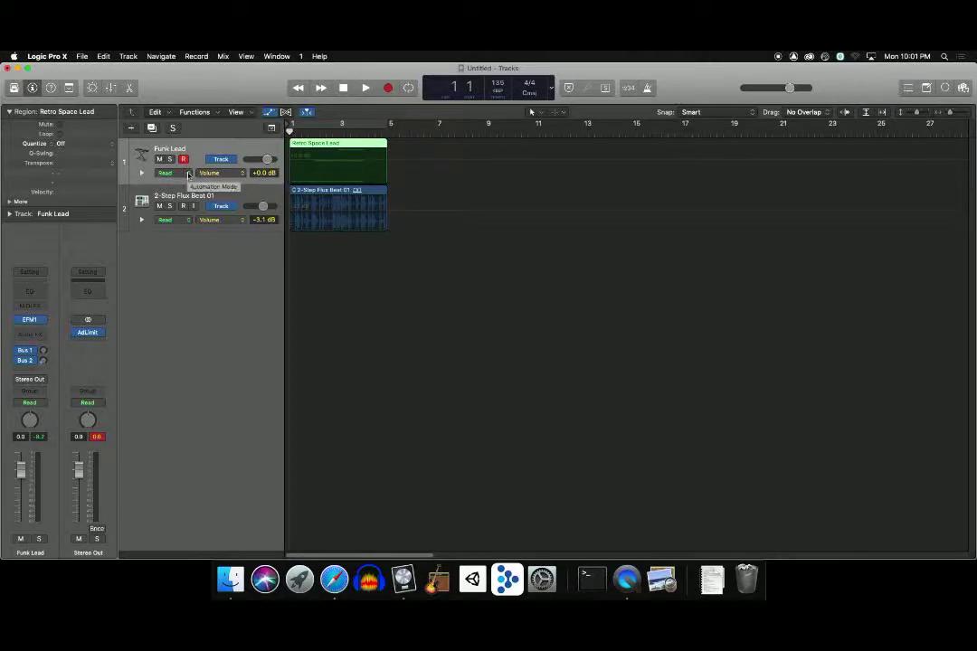
{"action": "left_click", "coordinate": [187, 174]}
{"action": "left_click", "coordinate": [164, 173]}
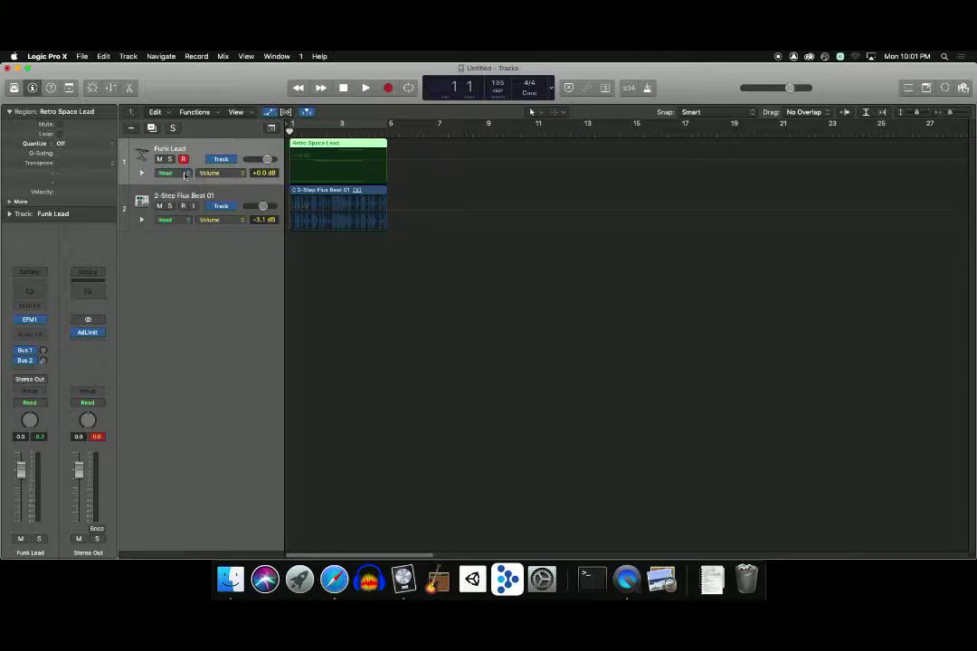
{"action": "left_click", "coordinate": [242, 174]}
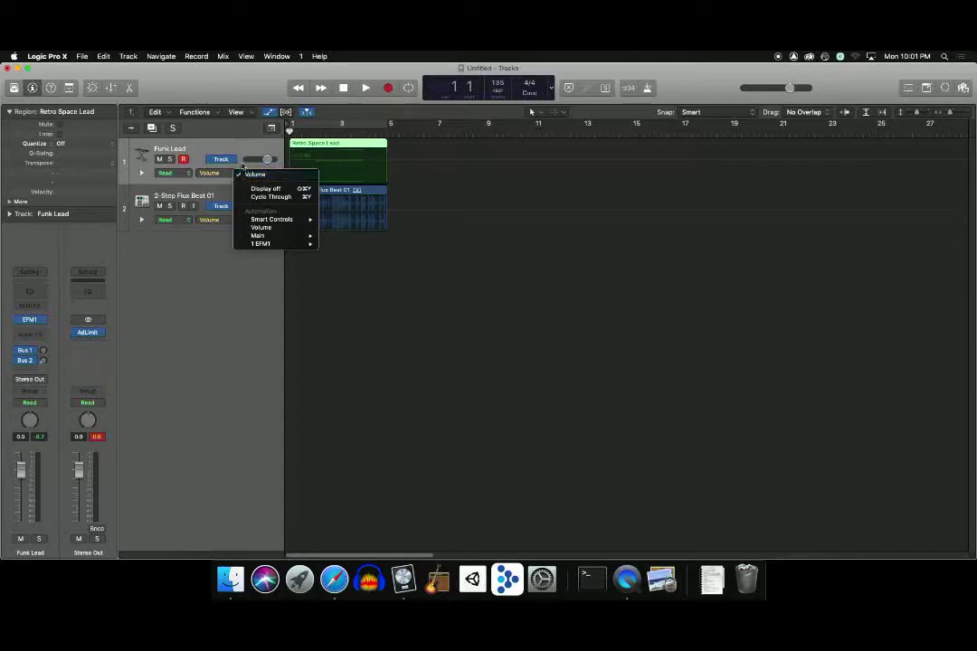
{"action": "left_click", "coordinate": [244, 174]}
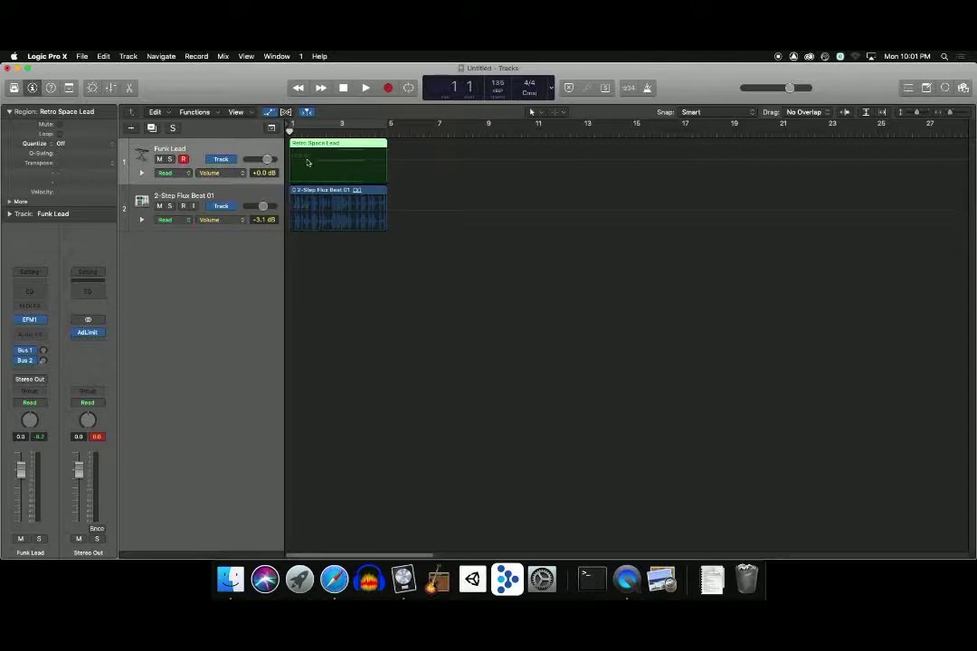
Draw a volume fade-in at the start of Funk Lead, then play it from the top
{"action": "left_click", "coordinate": [313, 163]}
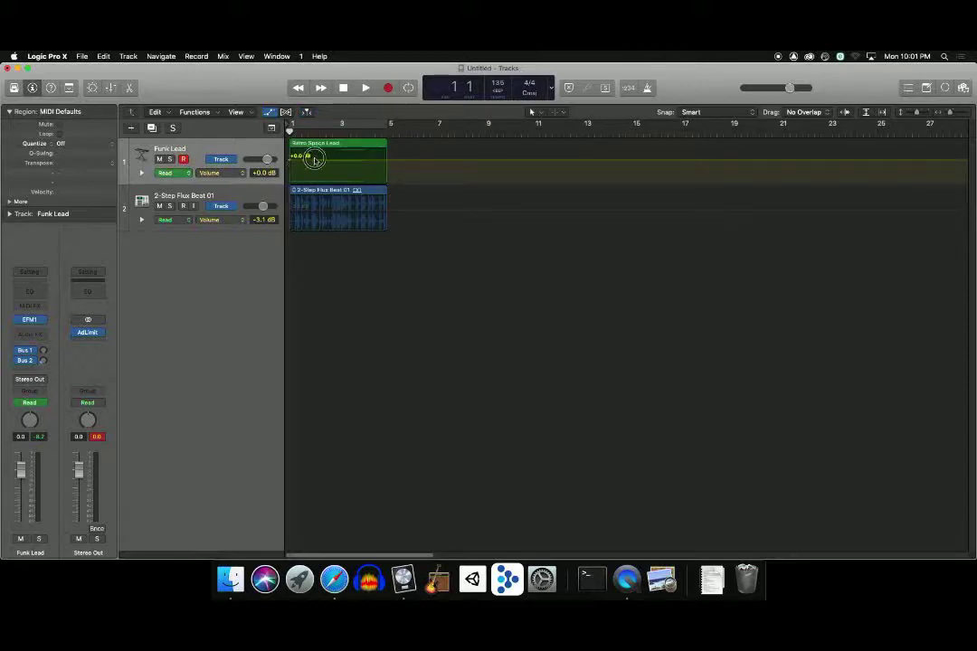
{"action": "left_click_drag", "start_coordinate": [291, 163], "coordinate": [292, 181]}
{"action": "left_click", "coordinate": [308, 161]}
{"action": "key", "text": "Return"}
{"action": "key", "text": "space"}
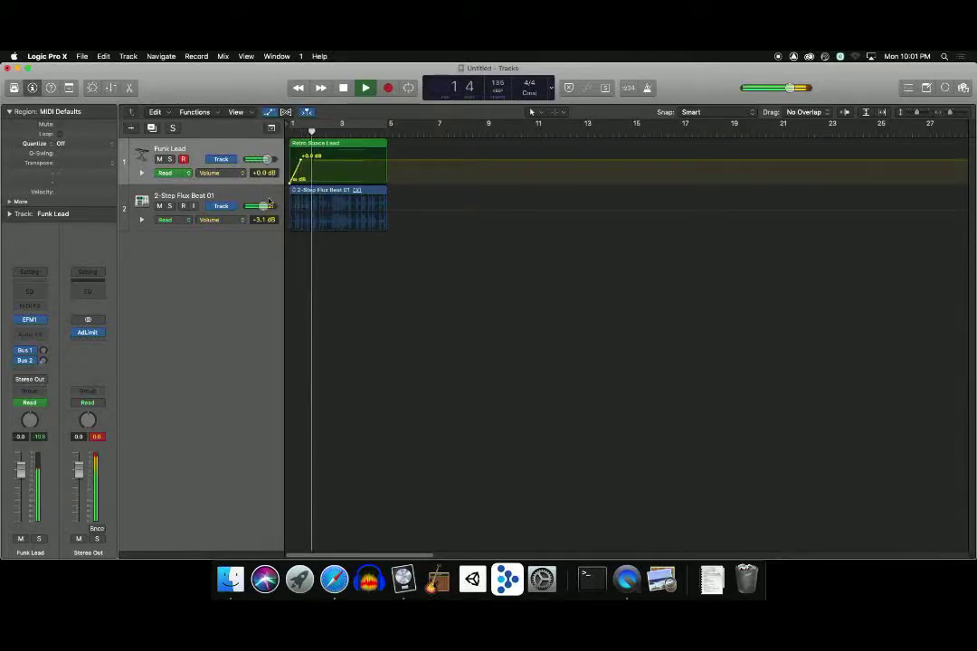
Solo Funk Lead and audition its fade-in from the project start
{"action": "left_click", "coordinate": [169, 159]}
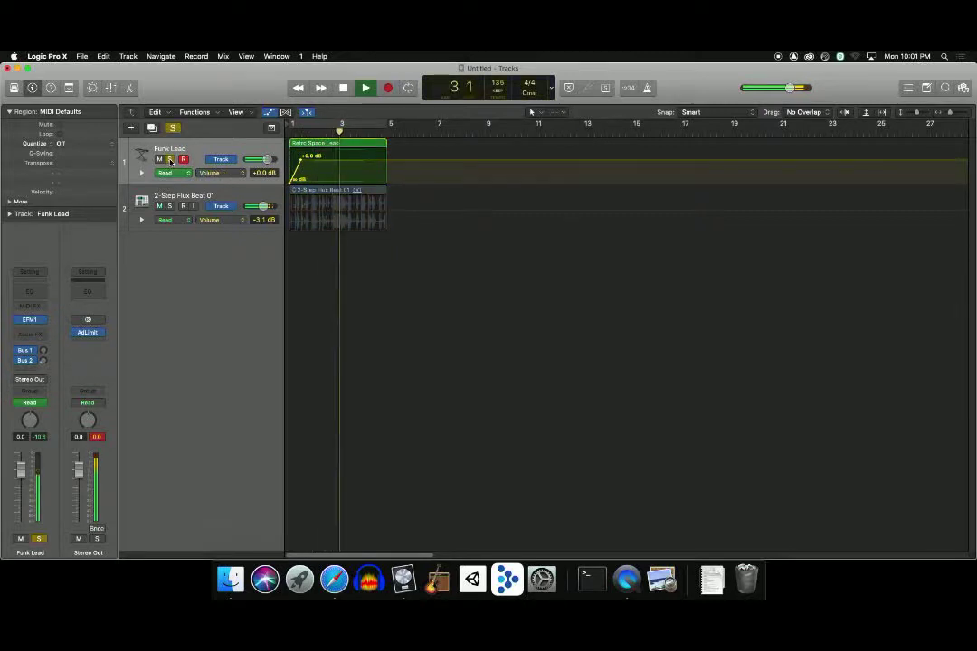
{"action": "key", "text": "space"}
{"action": "key", "text": "Return"}
{"action": "key", "text": "space"}
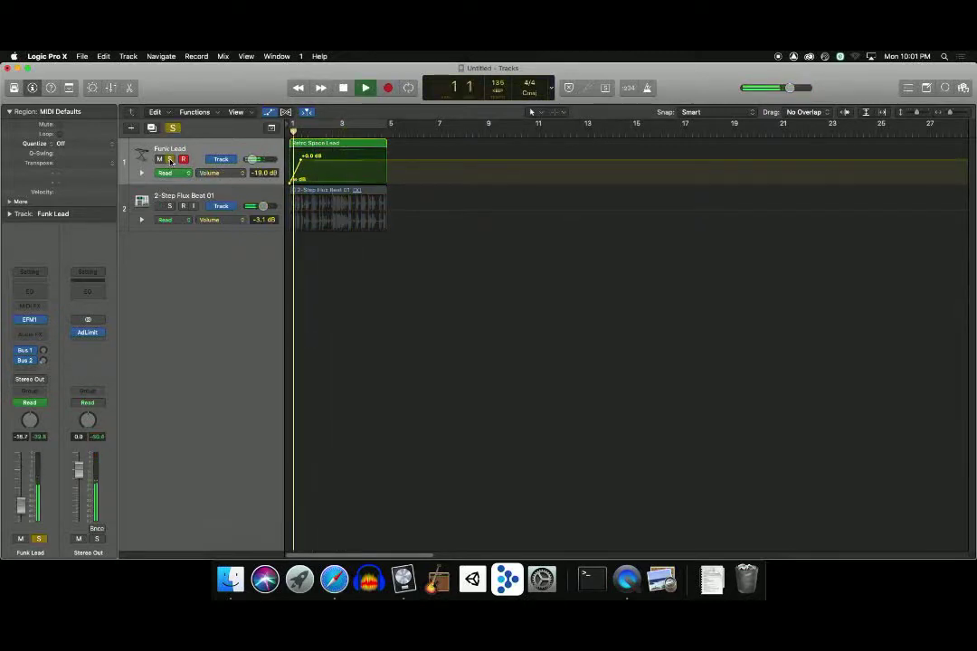
{"action": "key", "text": "space"}
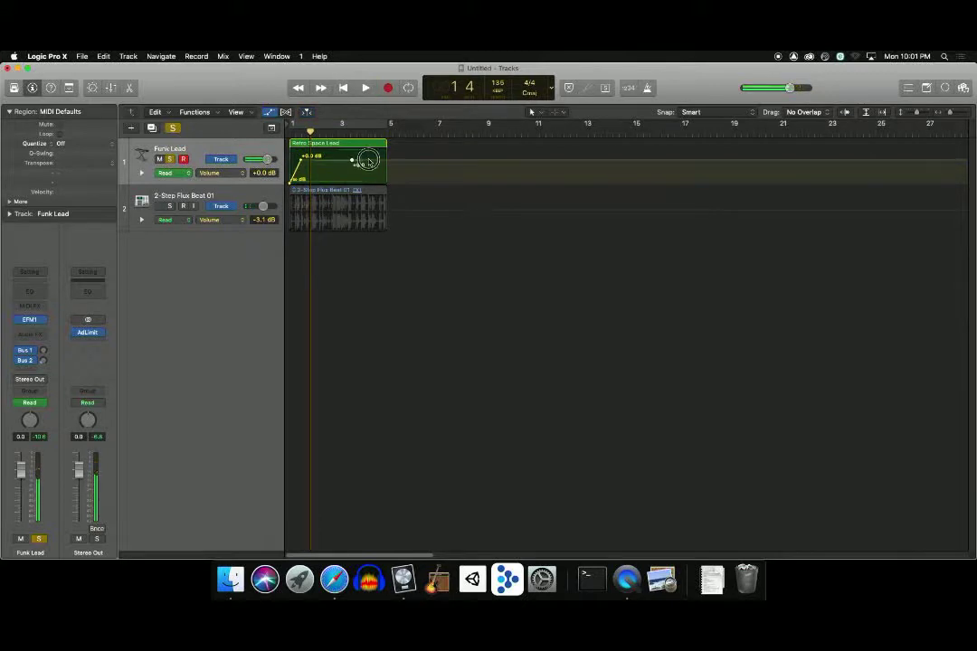
Fade Funk Lead to -59.1 dB at region end and drop the first point to about -9 dB, auditioning each
{"action": "mouse_move", "coordinate": [368, 161]}
{"action": "left_mouse_down"}
{"action": "mouse_move", "coordinate": [394, 172]}
{"action": "mouse_move", "coordinate": [388, 179]}
{"action": "mouse_move", "coordinate": [360, 164]}
{"action": "mouse_move", "coordinate": [367, 170]}
{"action": "left_mouse_up"}
{"action": "key", "text": "space"}
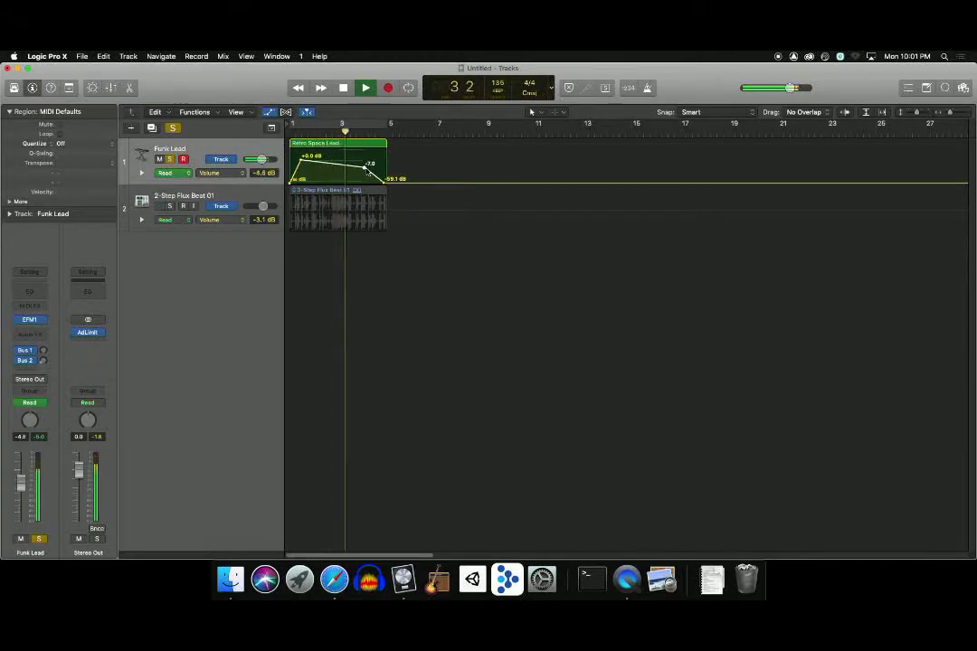
{"action": "key", "text": "space"}
{"action": "mouse_move", "coordinate": [300, 155]}
{"action": "left_mouse_down"}
{"action": "mouse_move", "coordinate": [303, 170]}
{"action": "mouse_move", "coordinate": [366, 174]}
{"action": "mouse_move", "coordinate": [312, 172]}
{"action": "left_mouse_up"}
{"action": "key", "text": "Return"}
{"action": "key", "text": "space"}
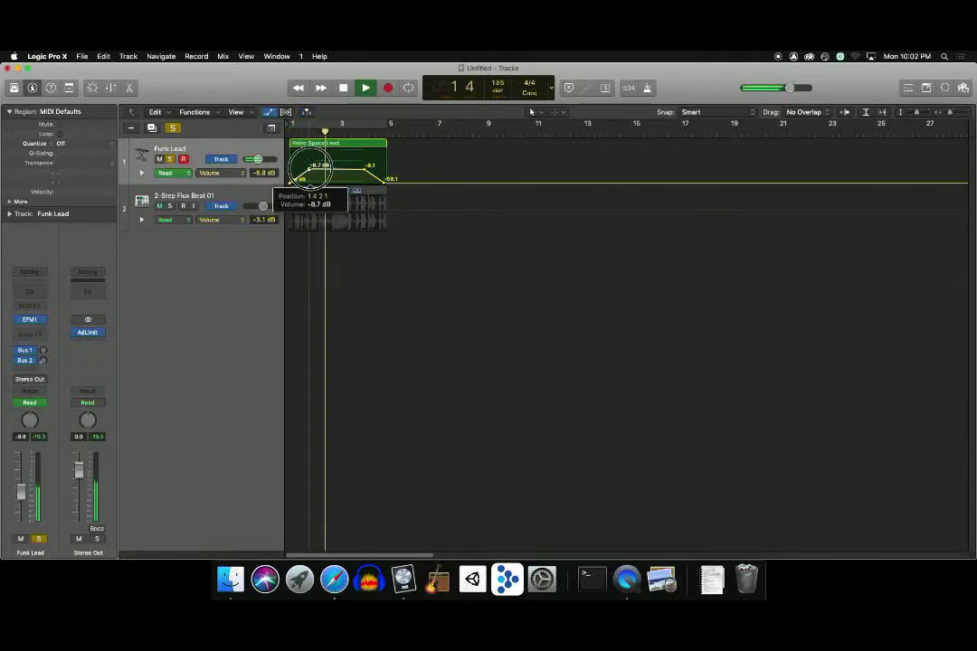
{"action": "key", "text": "space"}
Raise the two volume points to about +0.5 and +1.2 dB and play the curve back
{"action": "left_click_drag", "start_coordinate": [312, 168], "coordinate": [310, 155]}
{"action": "left_click_drag", "start_coordinate": [366, 170], "coordinate": [365, 158]}
{"action": "key", "text": "space"}
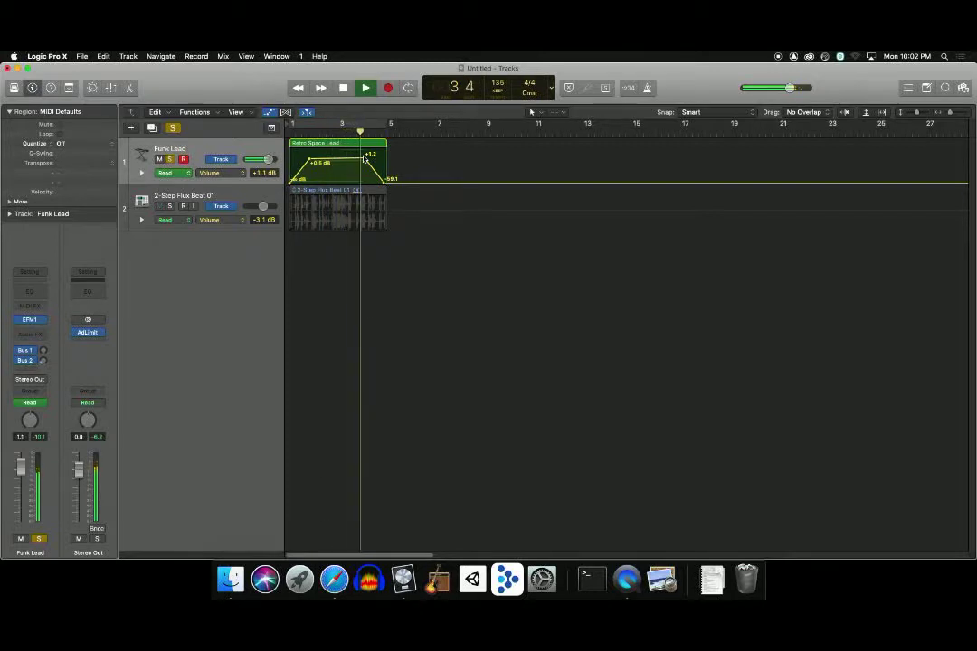
{"action": "key", "text": "space"}
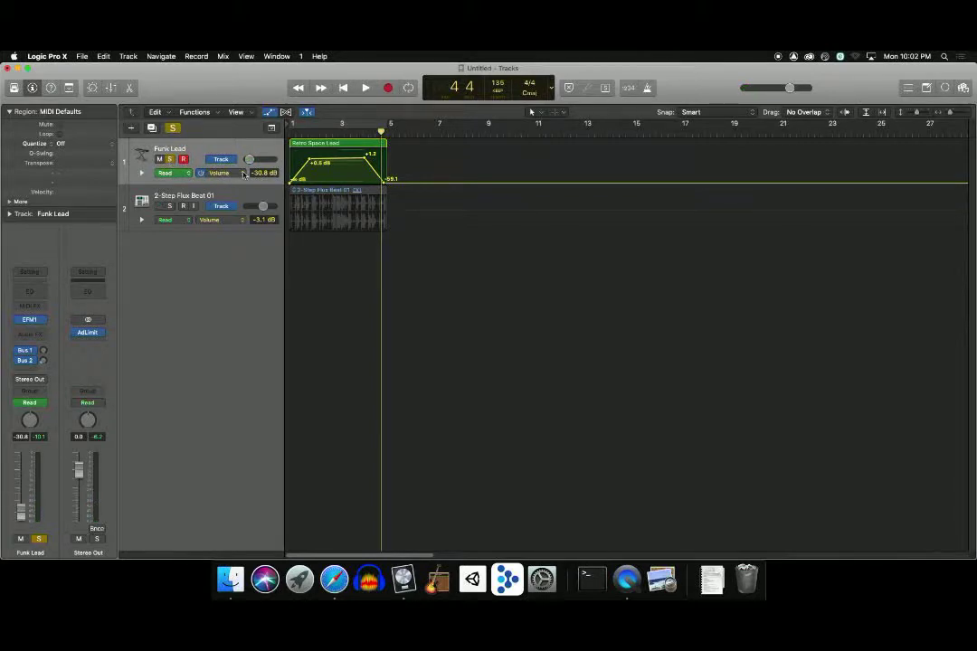
{"action": "left_click", "coordinate": [241, 173]}
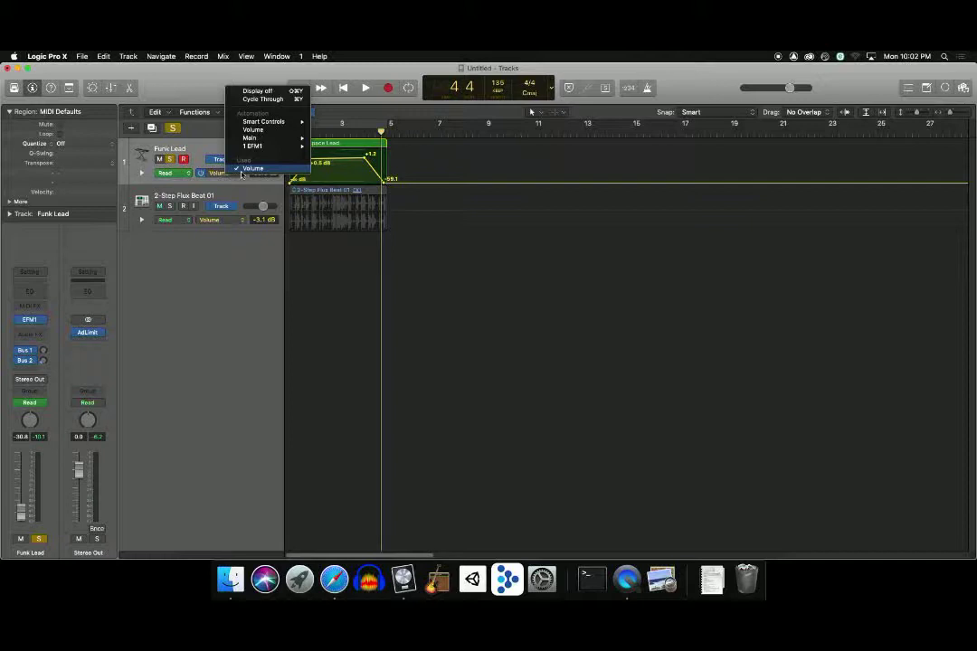
{"action": "mouse_move", "coordinate": [268, 145]}
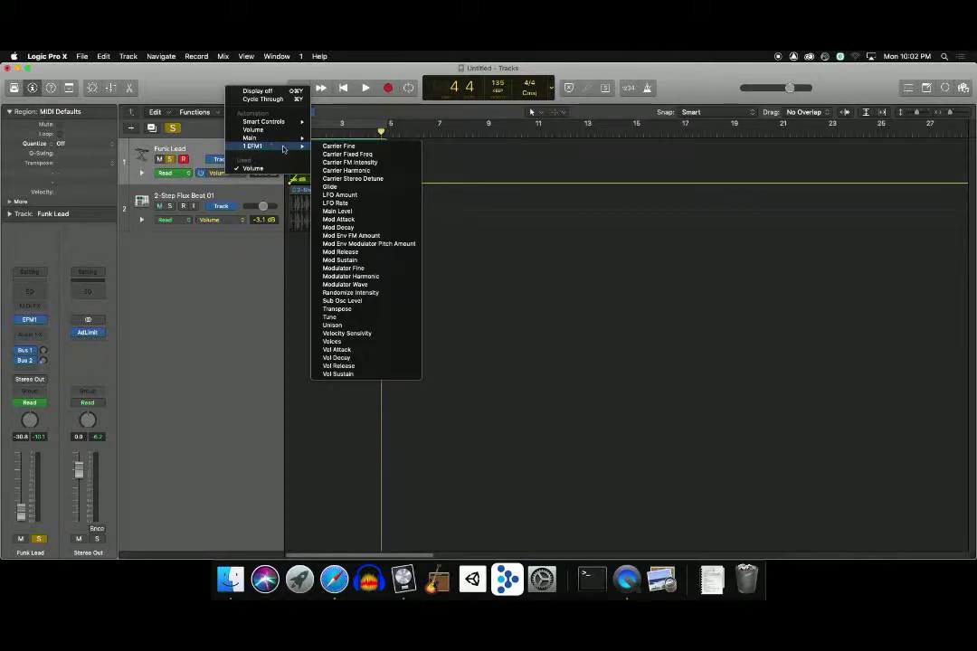
{"action": "mouse_move", "coordinate": [293, 125]}
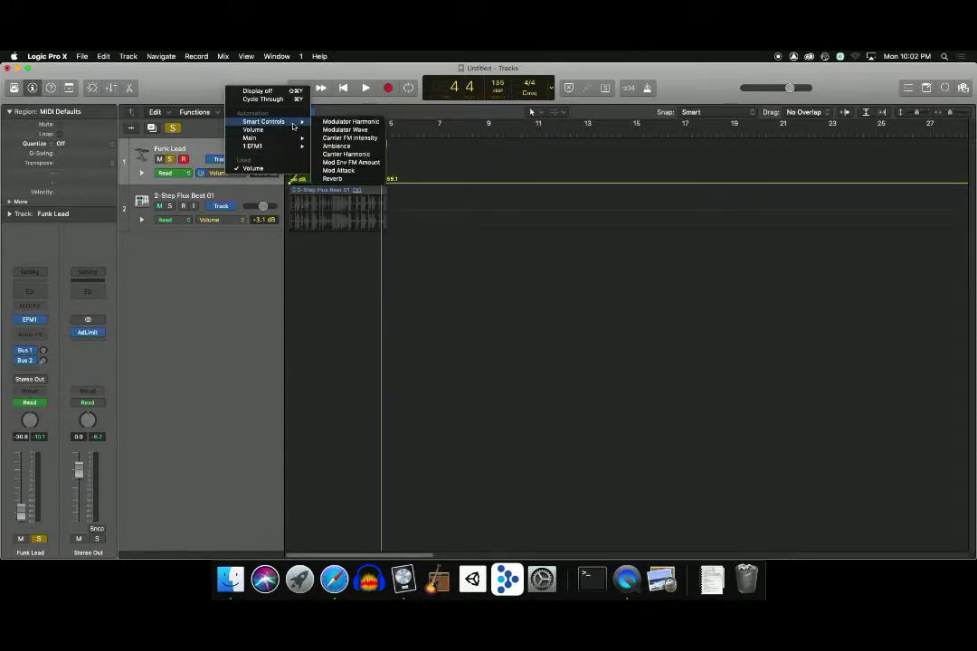
{"action": "left_click", "coordinate": [195, 149]}
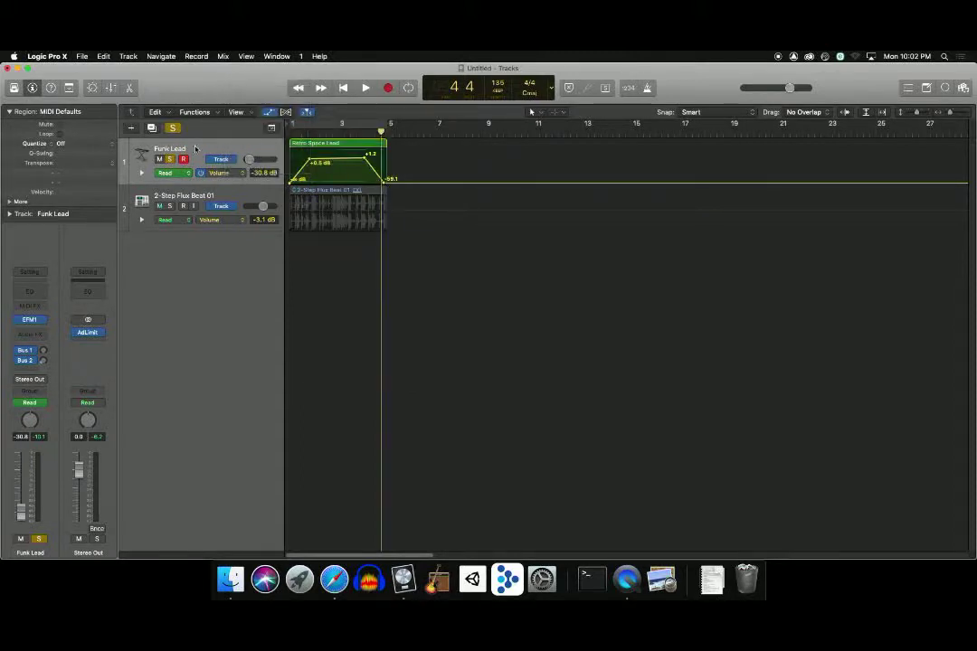
Insert a Channel EQ on Funk Lead, dock it below the tracks, and watch its analyzer during playback
{"action": "left_click", "coordinate": [31, 292]}
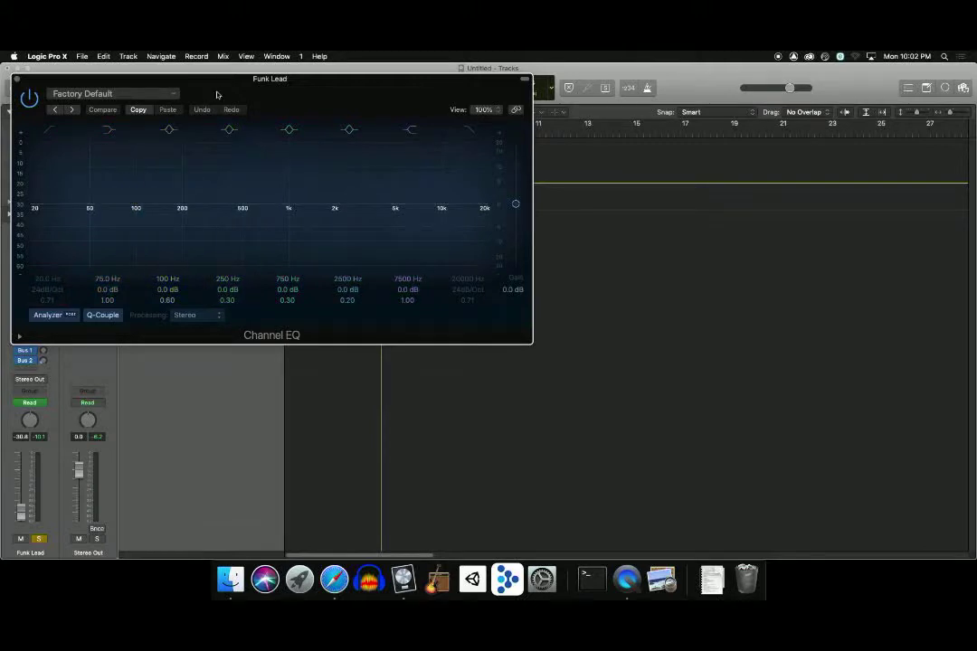
{"action": "left_click_drag", "start_coordinate": [215, 85], "coordinate": [488, 247]}
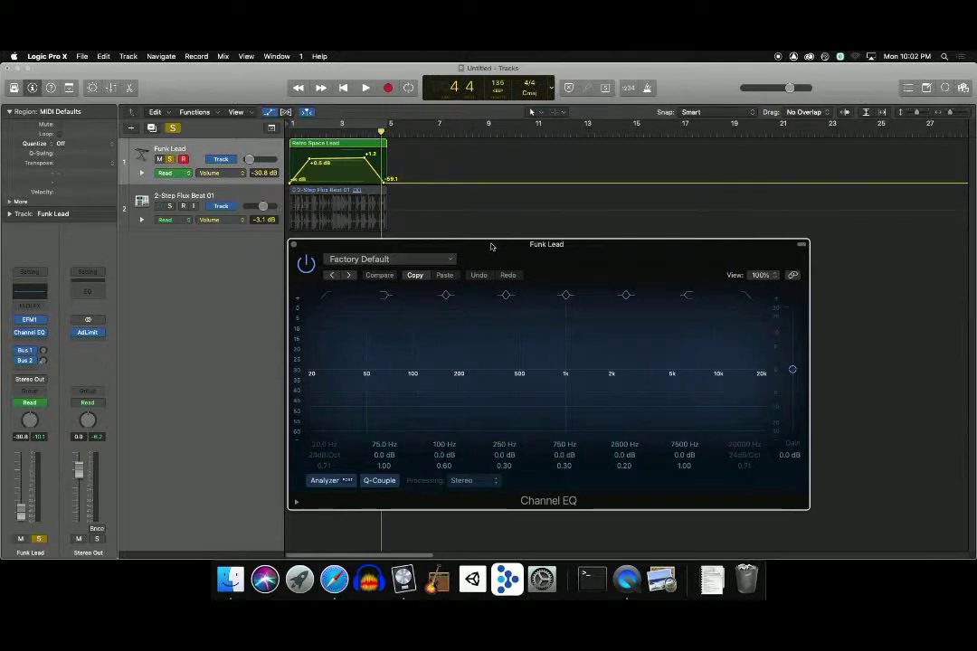
{"action": "left_click_drag", "start_coordinate": [491, 246], "coordinate": [490, 242]}
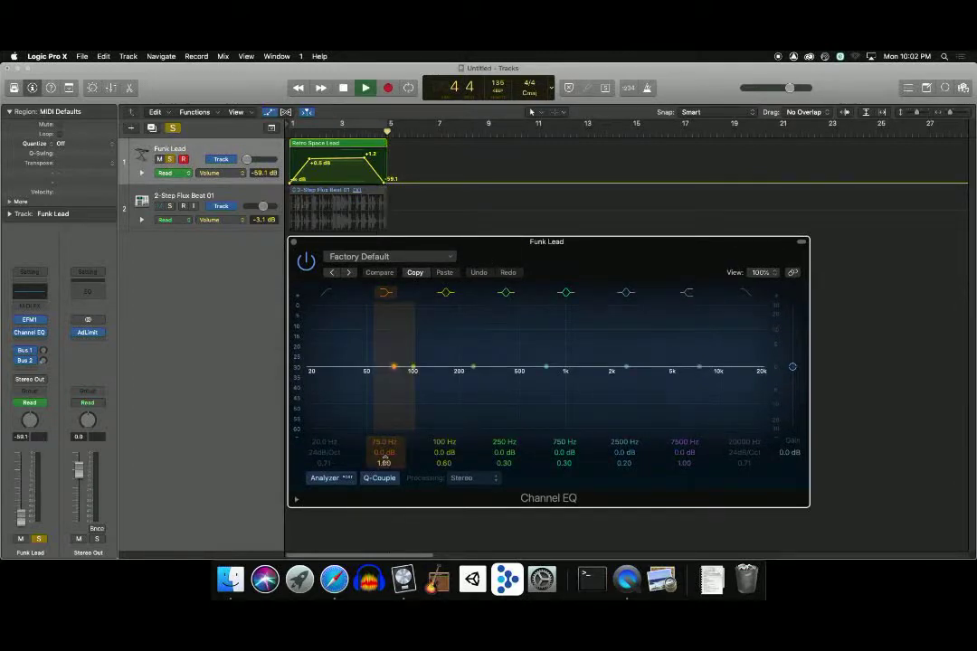
{"action": "key", "text": "space"}
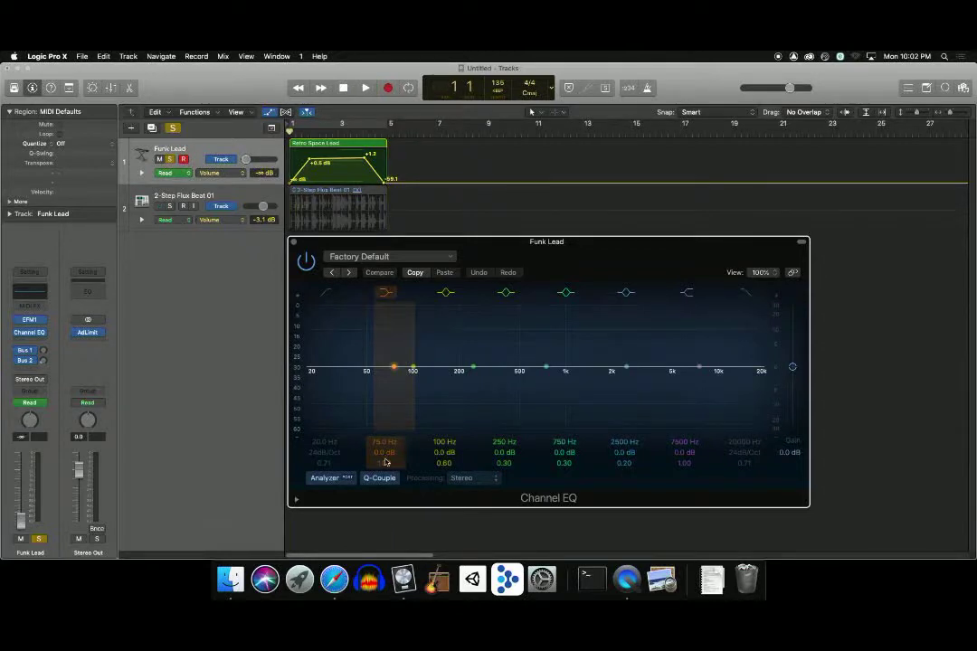
{"action": "key", "text": "space"}
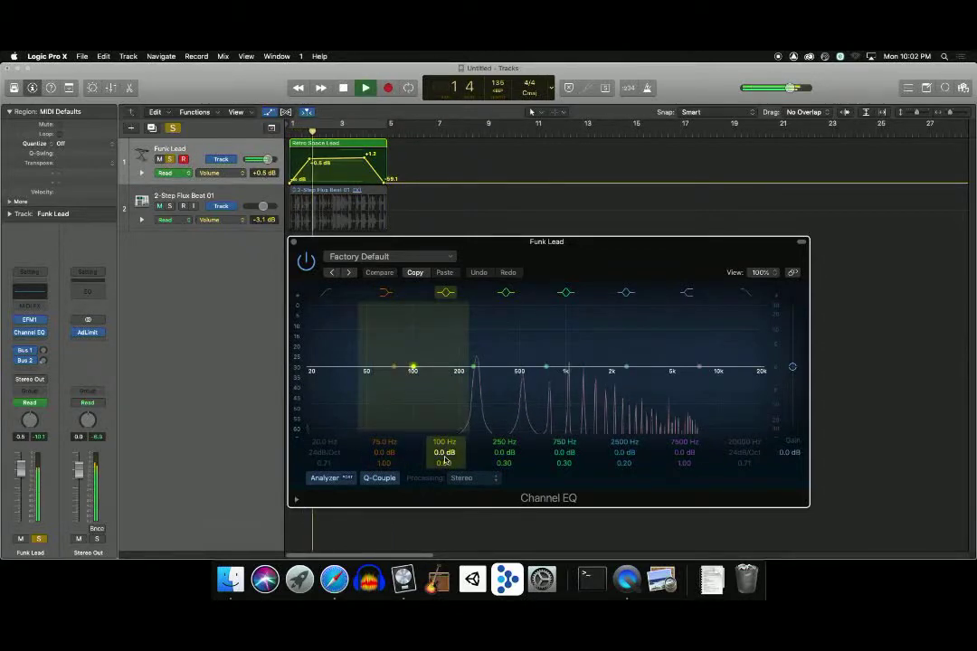
{"action": "left_click", "coordinate": [326, 478]}
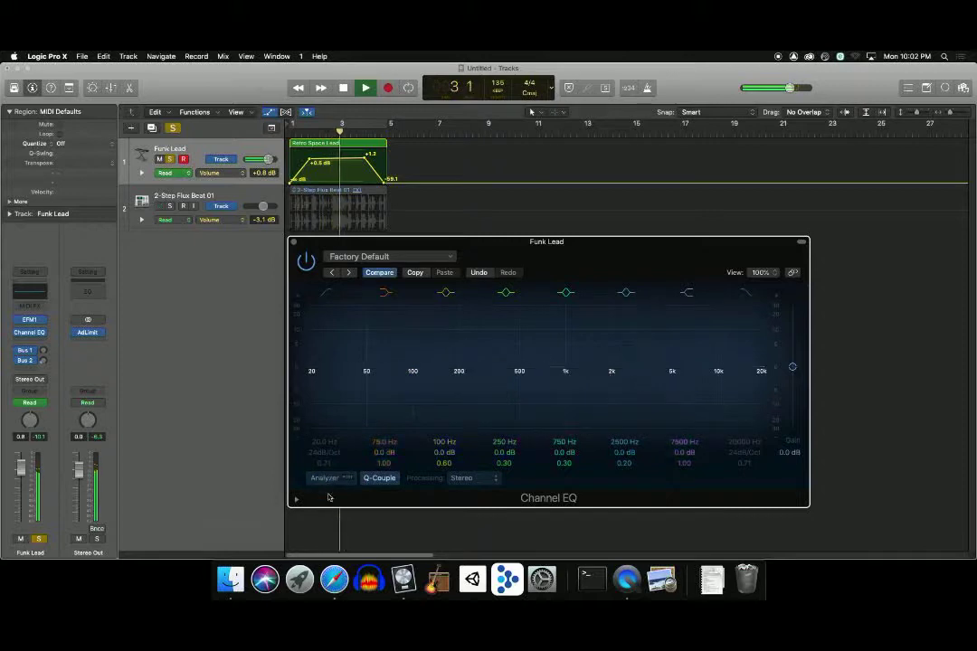
{"action": "left_click", "coordinate": [329, 478]}
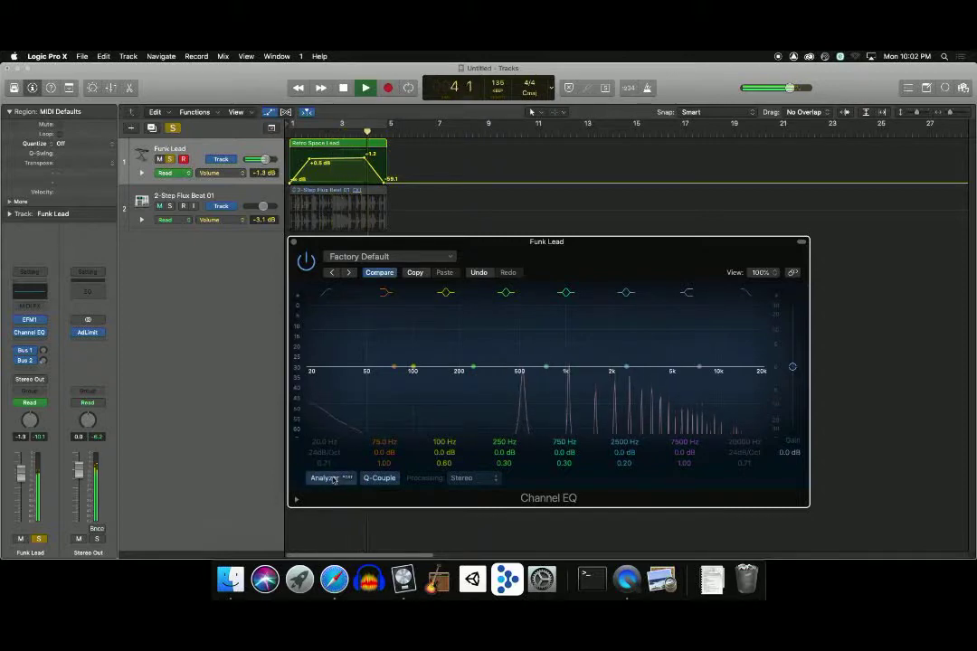
{"action": "key", "text": "space"}
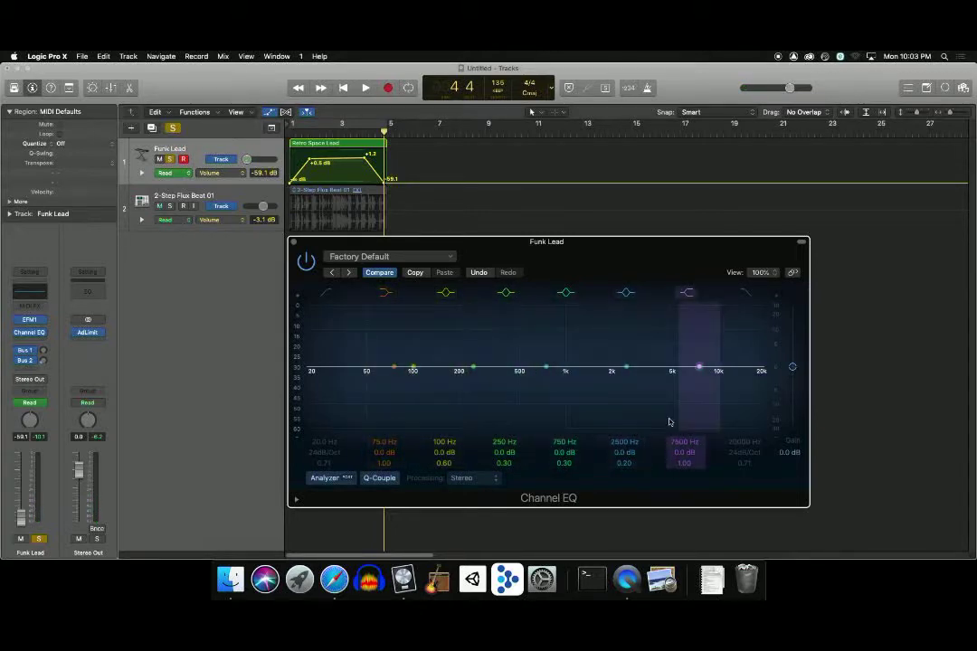
{"action": "key", "text": "space"}
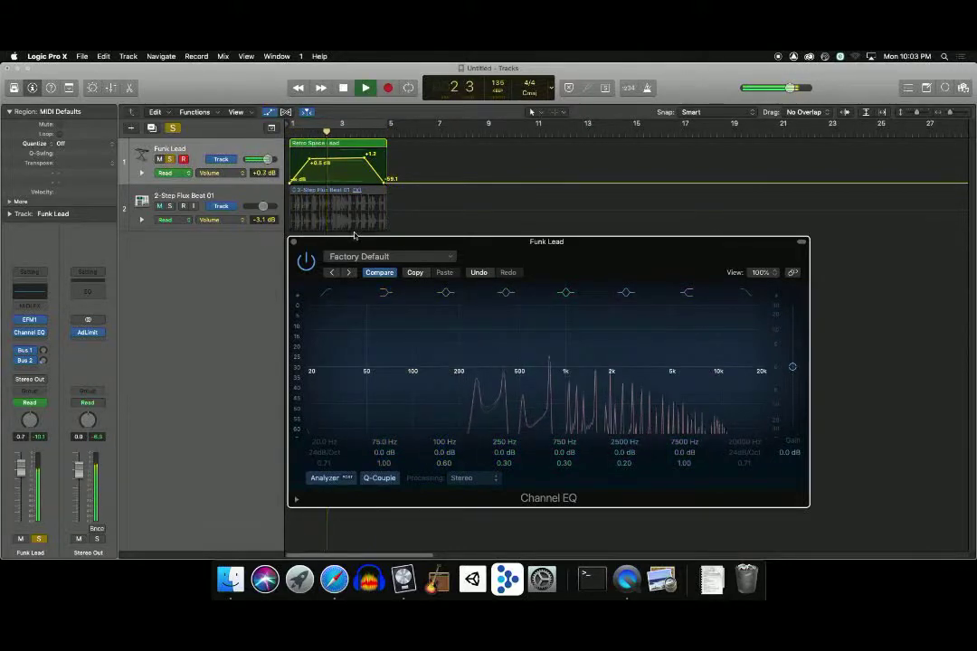
Drag Funk Lead's middle volume point down to -22.8 dB, then deselect regions and hide automation
{"action": "key", "text": "space"}
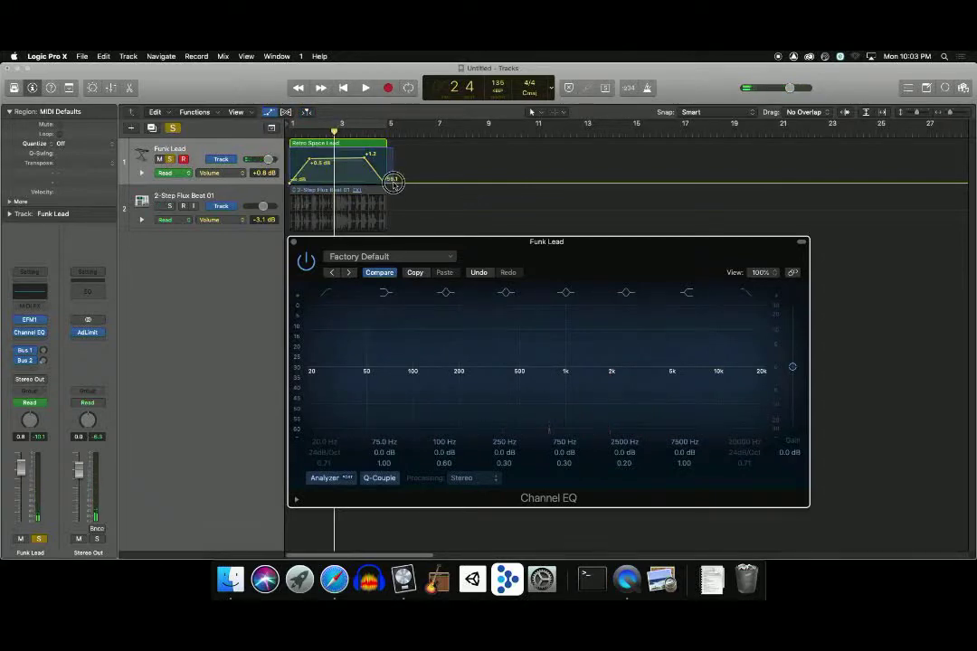
{"action": "key", "text": "a"}
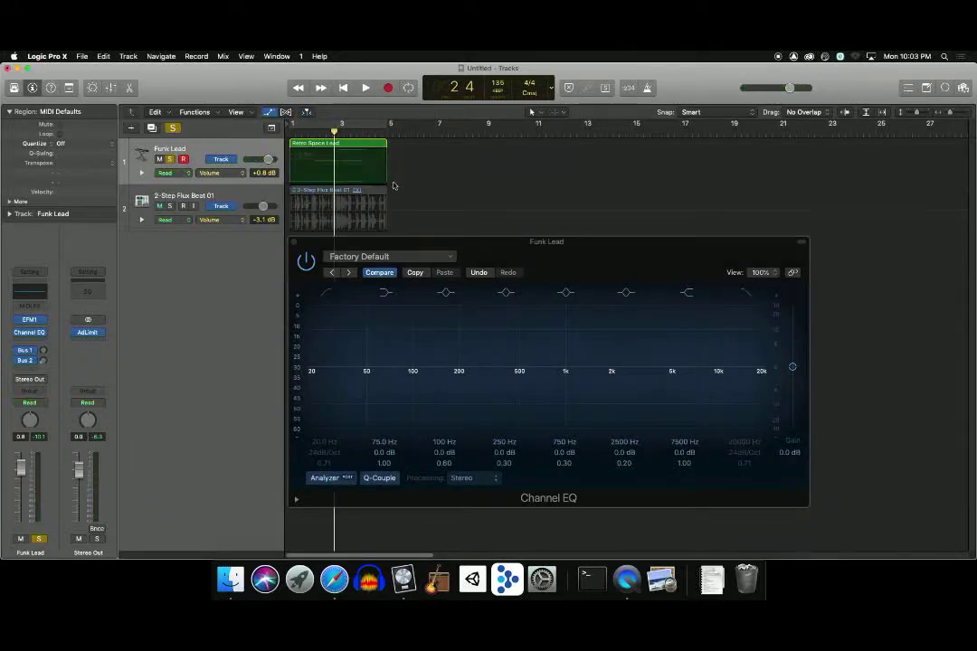
{"action": "key", "text": "a"}
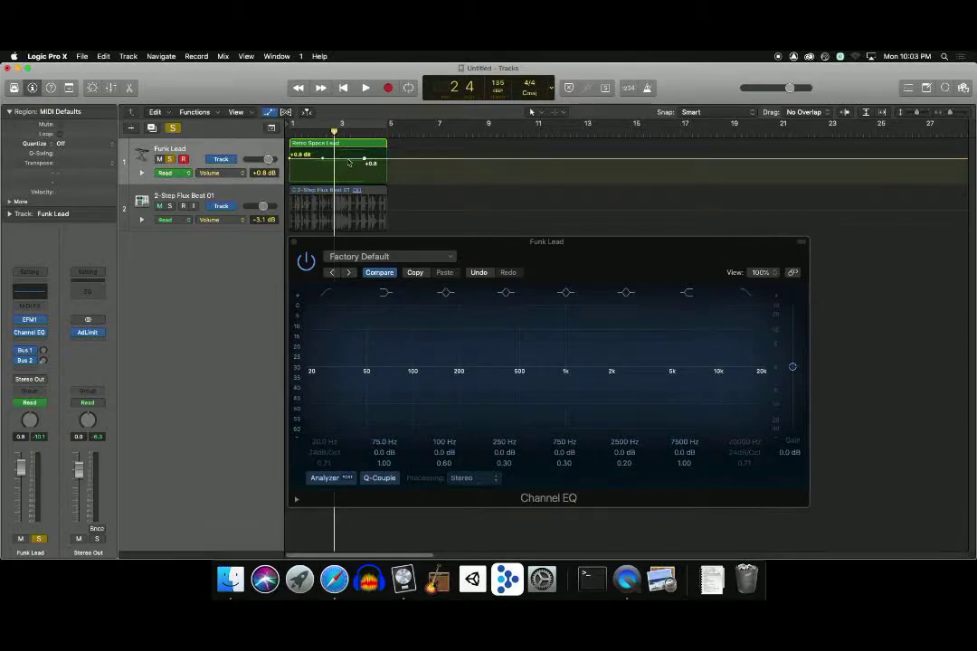
{"action": "left_click_drag", "start_coordinate": [348, 163], "coordinate": [289, 154]}
{"action": "left_click", "coordinate": [358, 195]}
{"action": "left_click", "coordinate": [287, 154]}
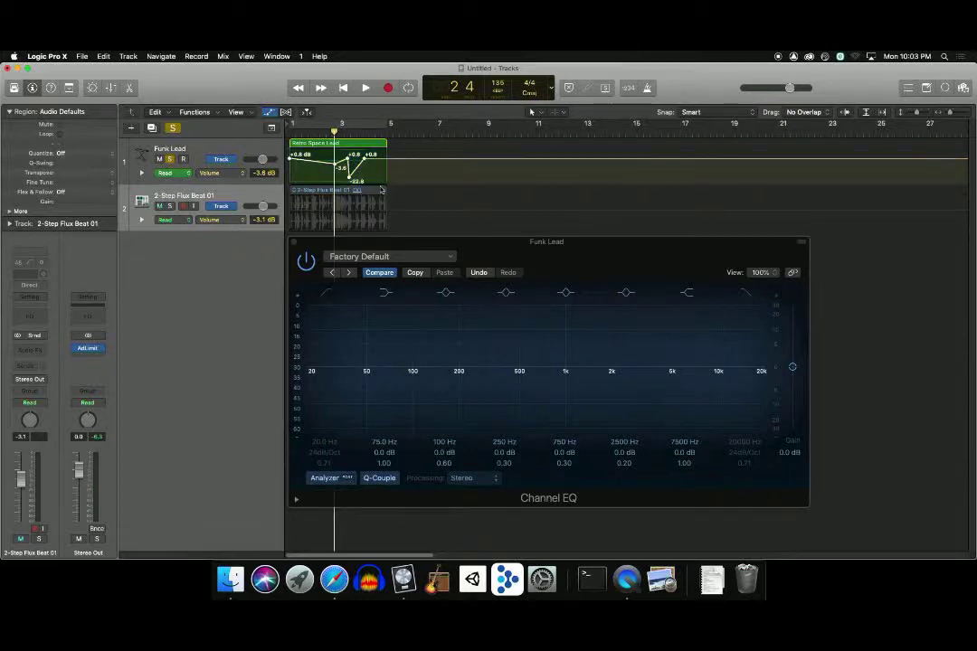
{"action": "key", "text": "a"}
{"action": "key", "text": "a"}
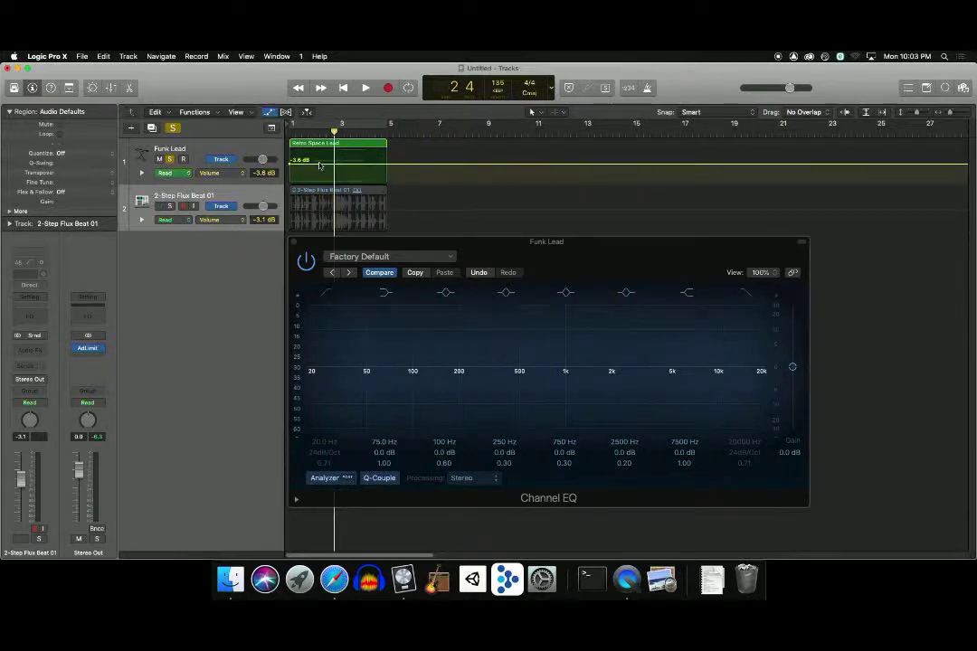
Set the Channel EQ low shelf to 36 Hz at -5.5 dB while listening to playback
{"action": "mouse_move", "coordinate": [475, 248]}
{"action": "left_mouse_down"}
{"action": "mouse_move", "coordinate": [491, 244]}
{"action": "mouse_move", "coordinate": [479, 238]}
{"action": "left_mouse_up"}
{"action": "mouse_move", "coordinate": [409, 360]}
{"action": "left_mouse_down"}
{"action": "mouse_move", "coordinate": [430, 427]}
{"action": "mouse_move", "coordinate": [465, 406]}
{"action": "mouse_move", "coordinate": [408, 407]}
{"action": "mouse_move", "coordinate": [514, 414]}
{"action": "mouse_move", "coordinate": [478, 414]}
{"action": "left_mouse_up"}
{"action": "key", "text": "space"}
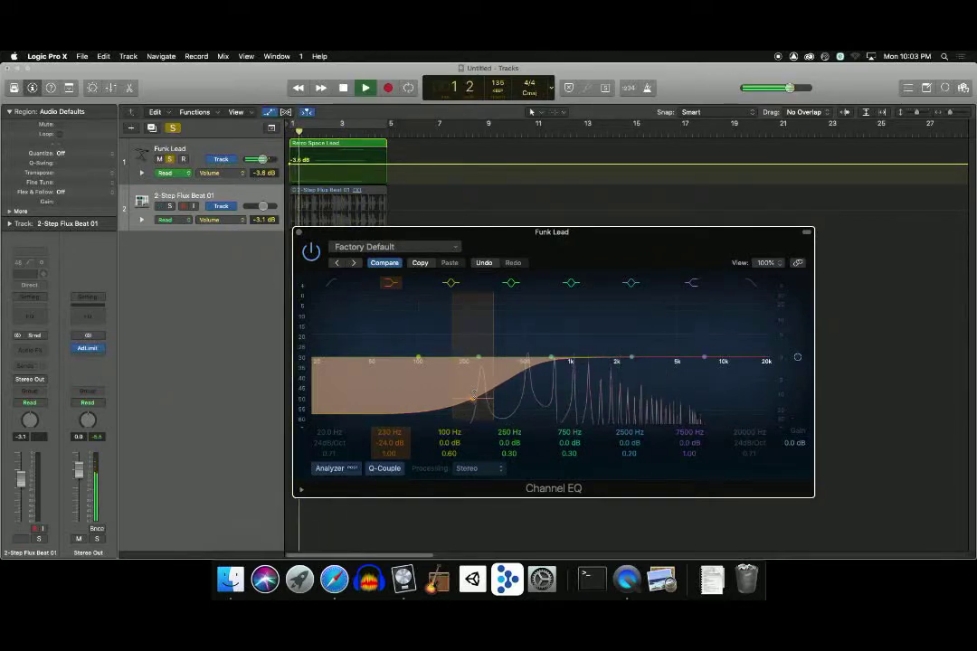
{"action": "mouse_move", "coordinate": [472, 398]}
{"action": "left_mouse_down"}
{"action": "mouse_move", "coordinate": [617, 405]}
{"action": "mouse_move", "coordinate": [508, 407]}
{"action": "mouse_move", "coordinate": [381, 380]}
{"action": "mouse_move", "coordinate": [340, 344]}
{"action": "mouse_move", "coordinate": [347, 351]}
{"action": "left_mouse_up"}
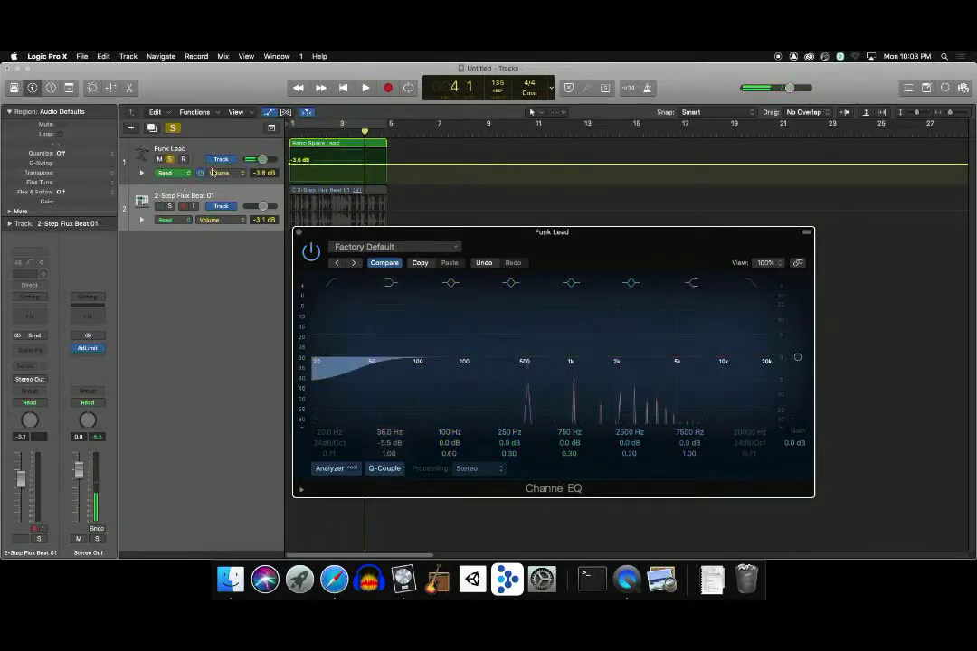
Switch Funk Lead's automation to Channel EQ Low Shelf Frequency and set it at 550 Hz
{"action": "left_click", "coordinate": [242, 176]}
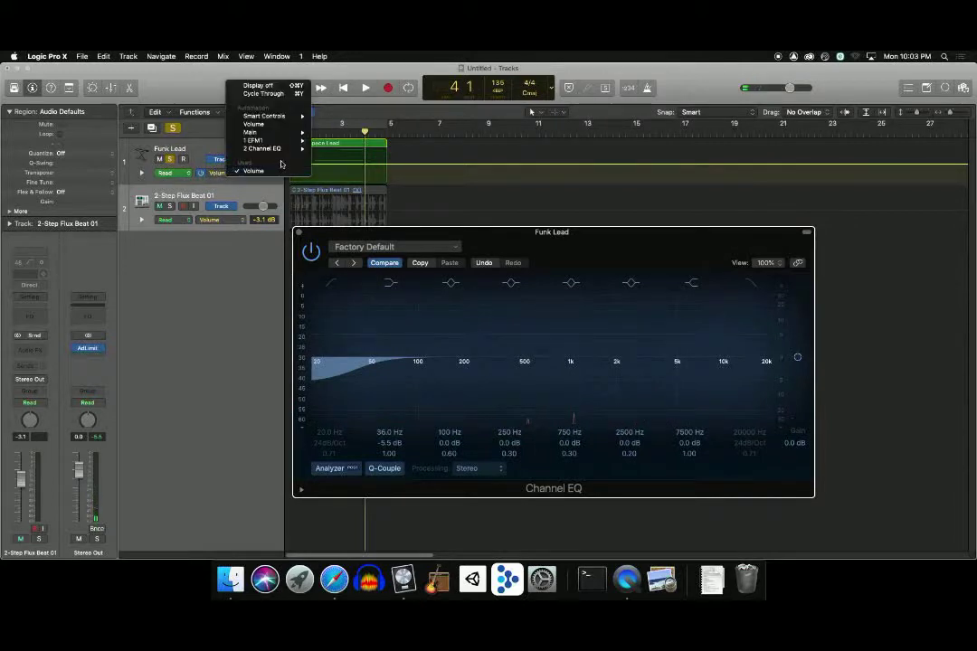
{"action": "mouse_move", "coordinate": [288, 135]}
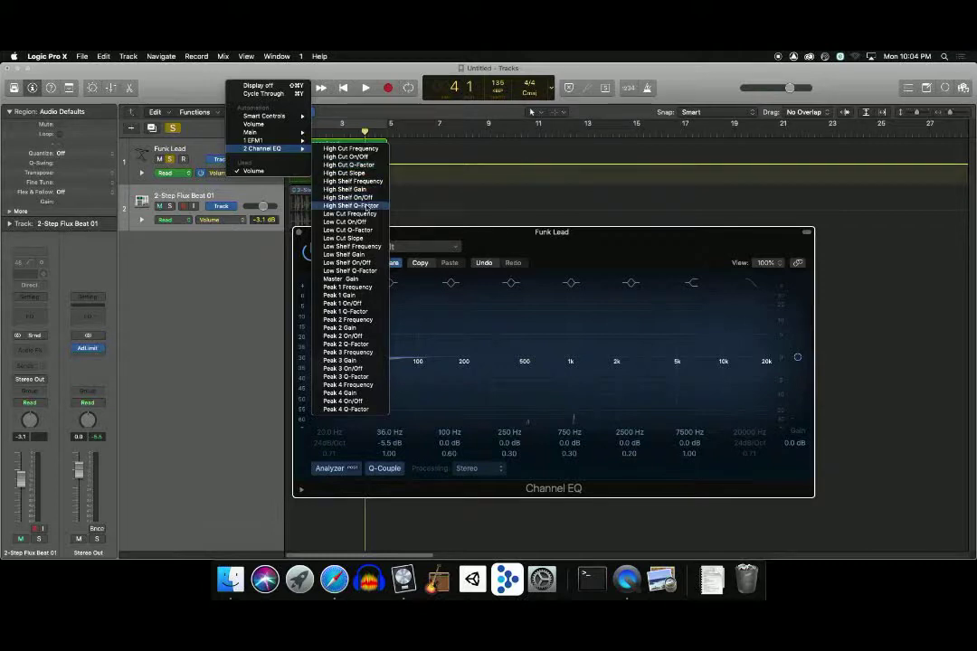
{"action": "left_click", "coordinate": [371, 247]}
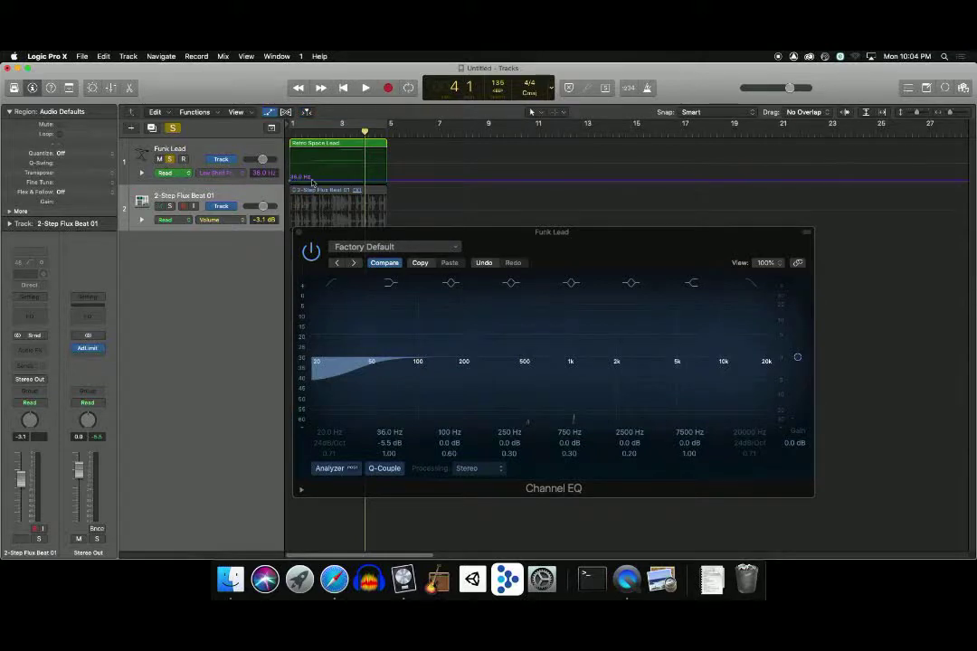
{"action": "left_click_drag", "start_coordinate": [309, 168], "coordinate": [315, 168]}
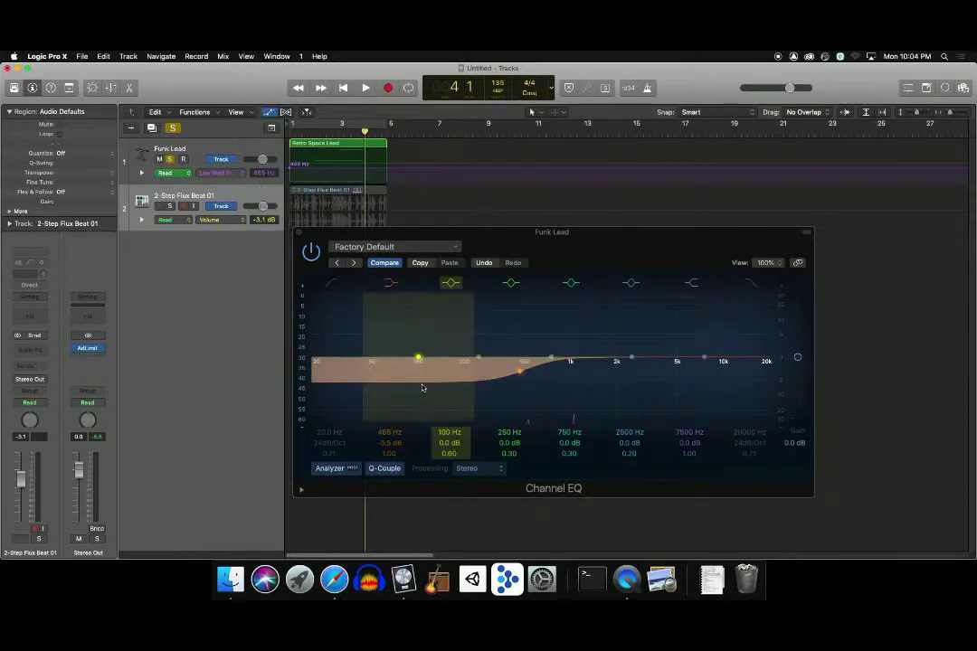
Set the 102 Hz band to -1.0 dB and deepen the low shelf gain to -18.5 dB
{"action": "left_click_drag", "start_coordinate": [416, 386], "coordinate": [415, 388]}
{"action": "left_click_drag", "start_coordinate": [512, 375], "coordinate": [508, 414]}
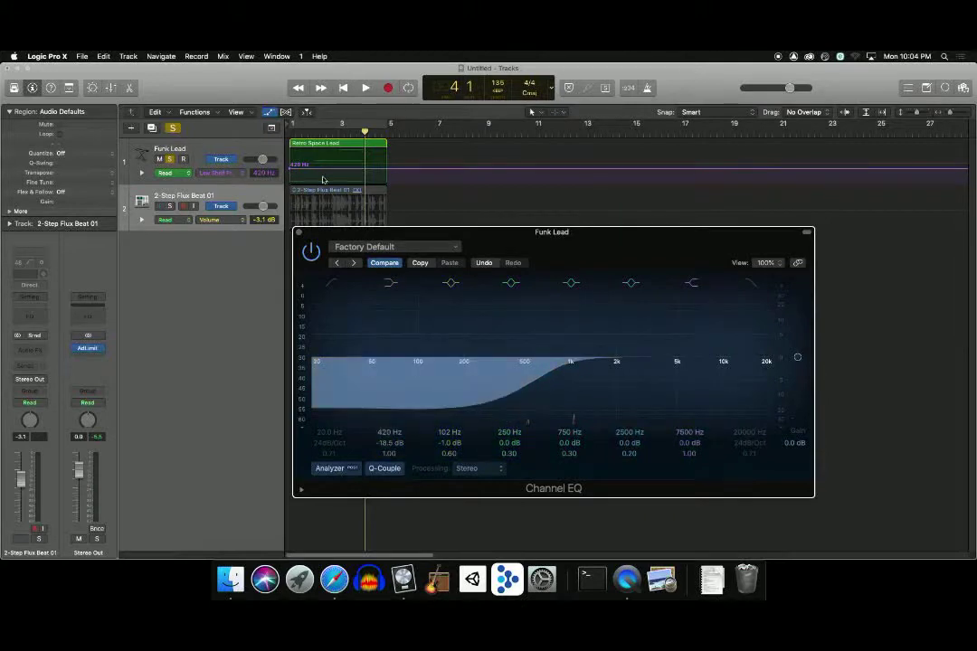
{"action": "left_click_drag", "start_coordinate": [318, 169], "coordinate": [319, 175]}
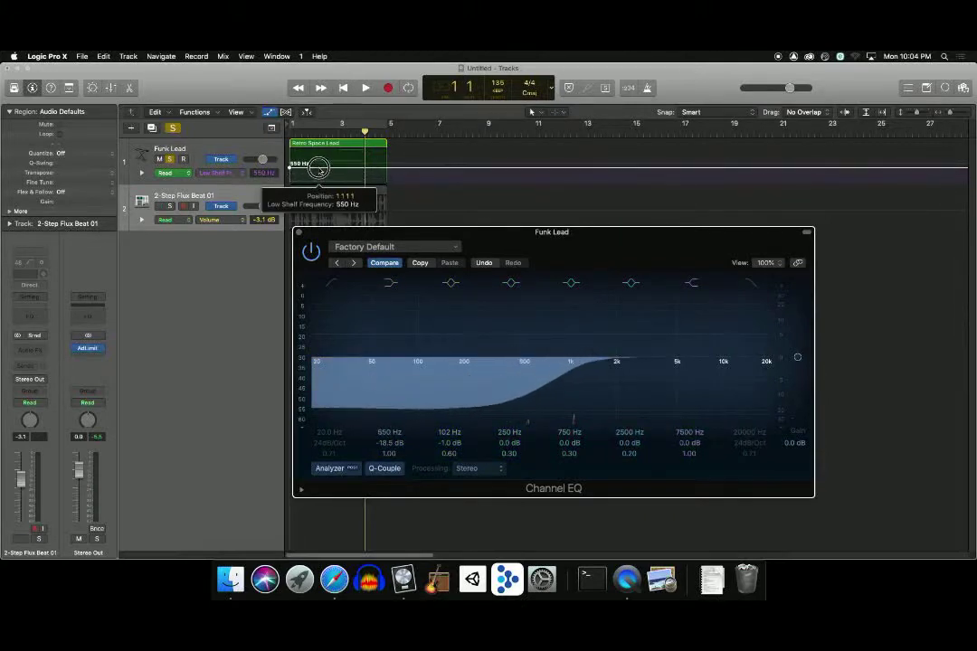
Move the Low Shelf Frequency point to 420 Hz, audition it, and narrow the track header
{"action": "left_click_drag", "start_coordinate": [319, 168], "coordinate": [348, 182]}
{"action": "key", "text": "space"}
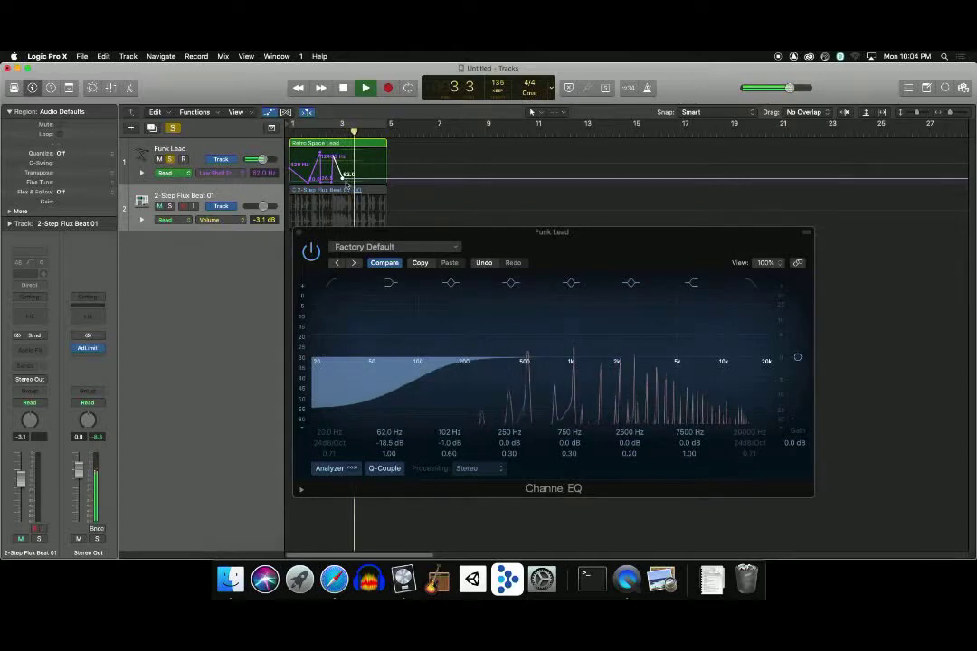
{"action": "key", "text": "space"}
{"action": "left_click_drag", "start_coordinate": [290, 161], "coordinate": [288, 159]}
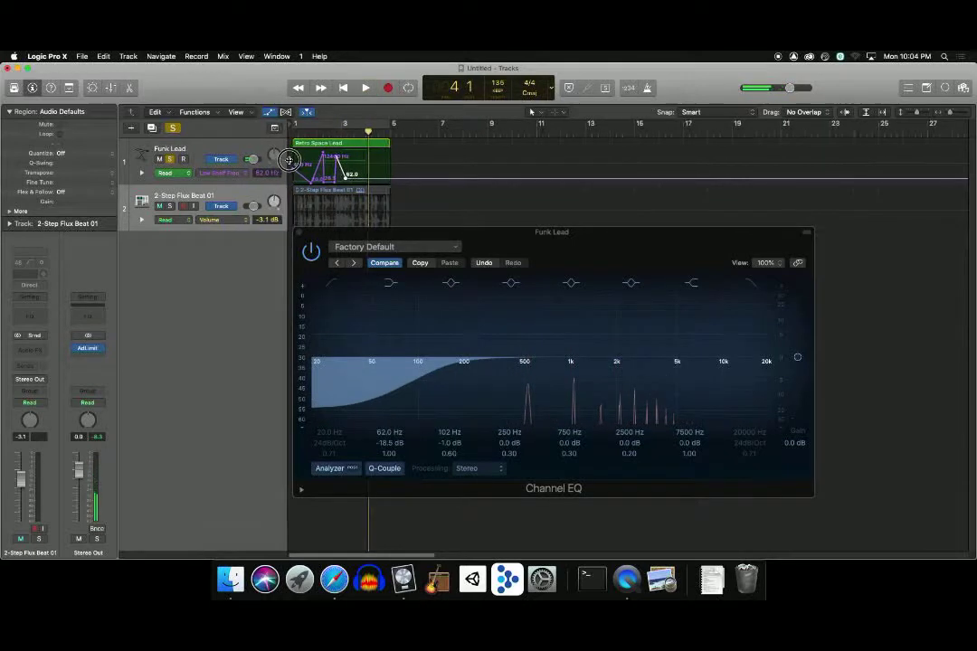
Clear the drawn low-shelf automation and set Funk Lead's automation mode to Latch
{"action": "left_click", "coordinate": [352, 181]}
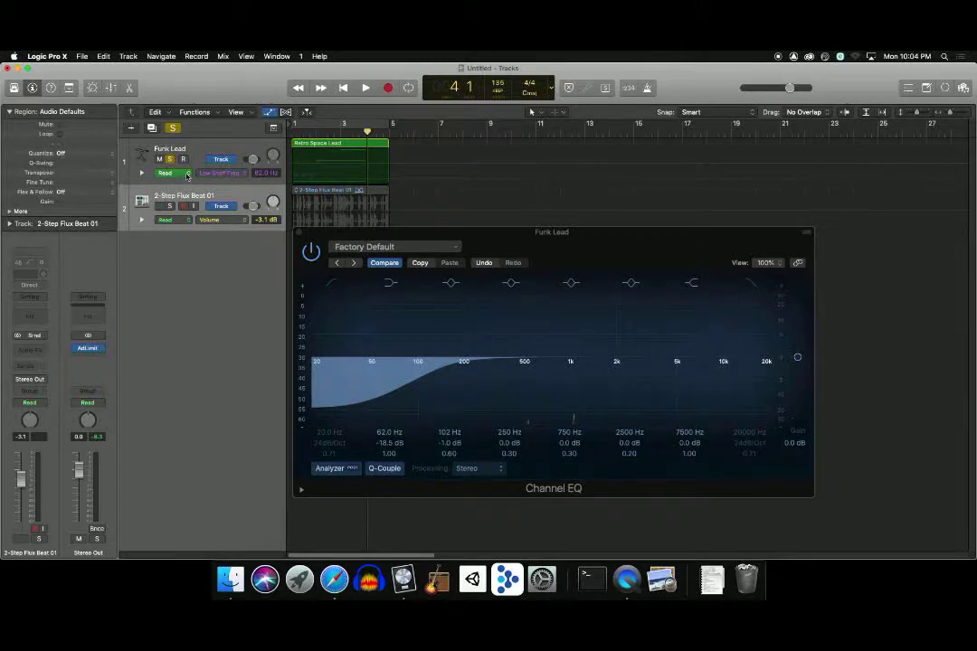
{"action": "left_click_drag", "start_coordinate": [462, 233], "coordinate": [462, 236]}
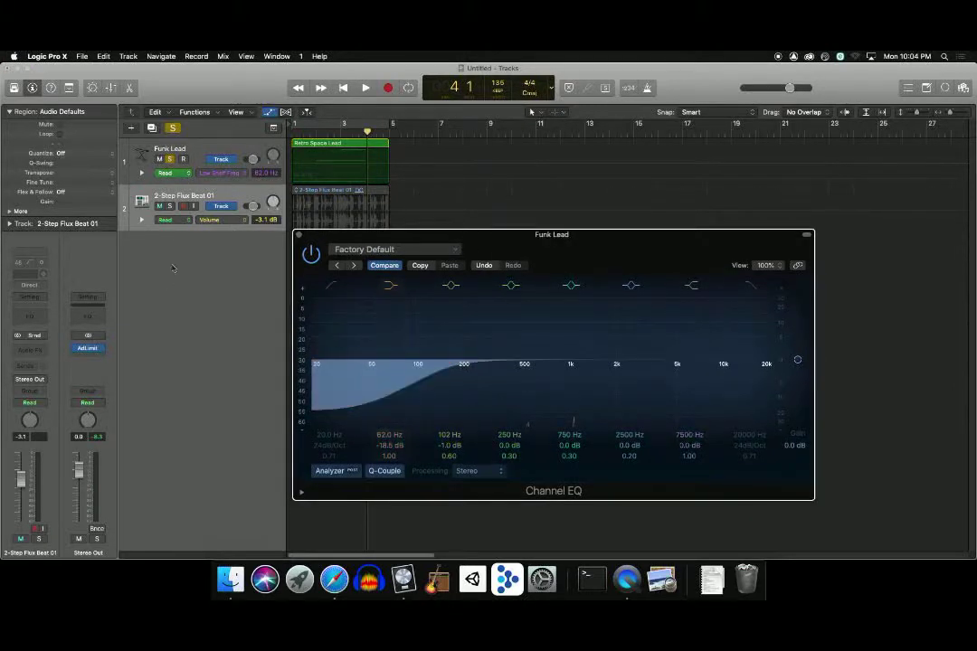
{"action": "left_click", "coordinate": [178, 172]}
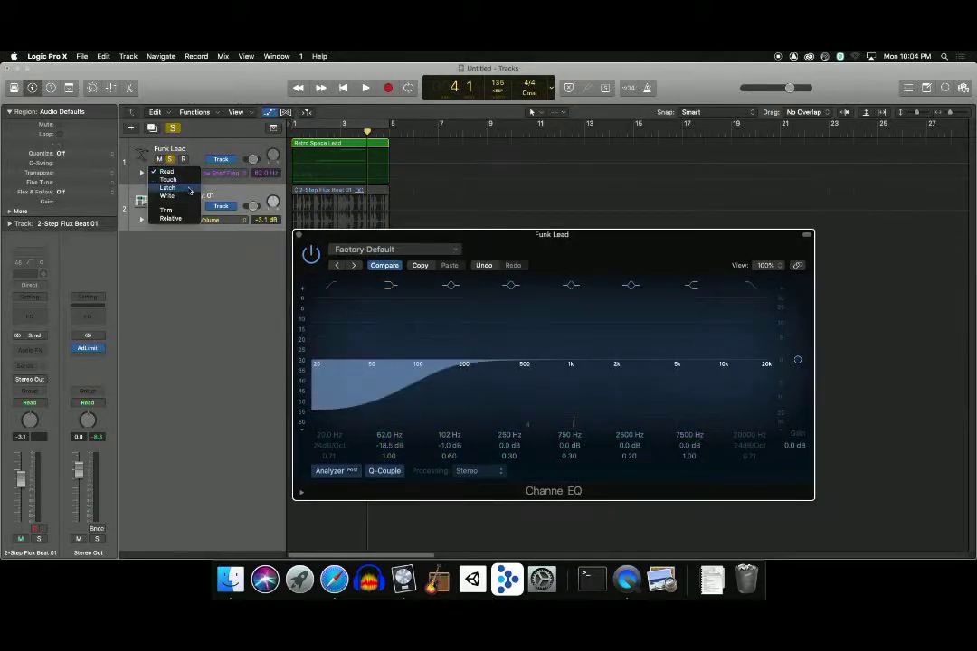
{"action": "left_click", "coordinate": [168, 187]}
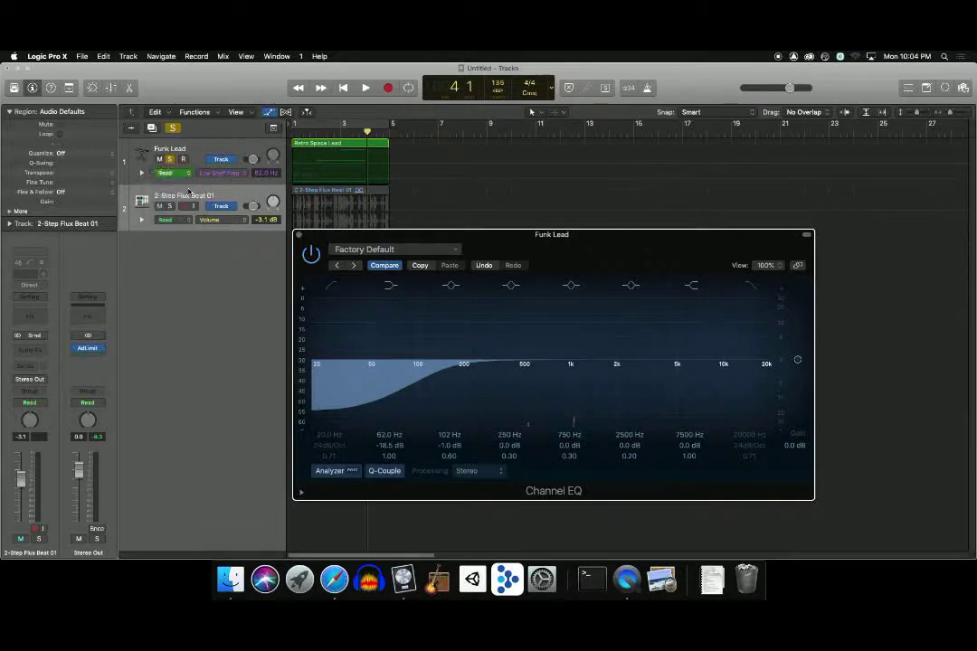
Record a live low-shelf sweep up to 3000 Hz from the song start, then replay it
{"action": "key", "text": "Return"}
{"action": "key", "text": "space"}
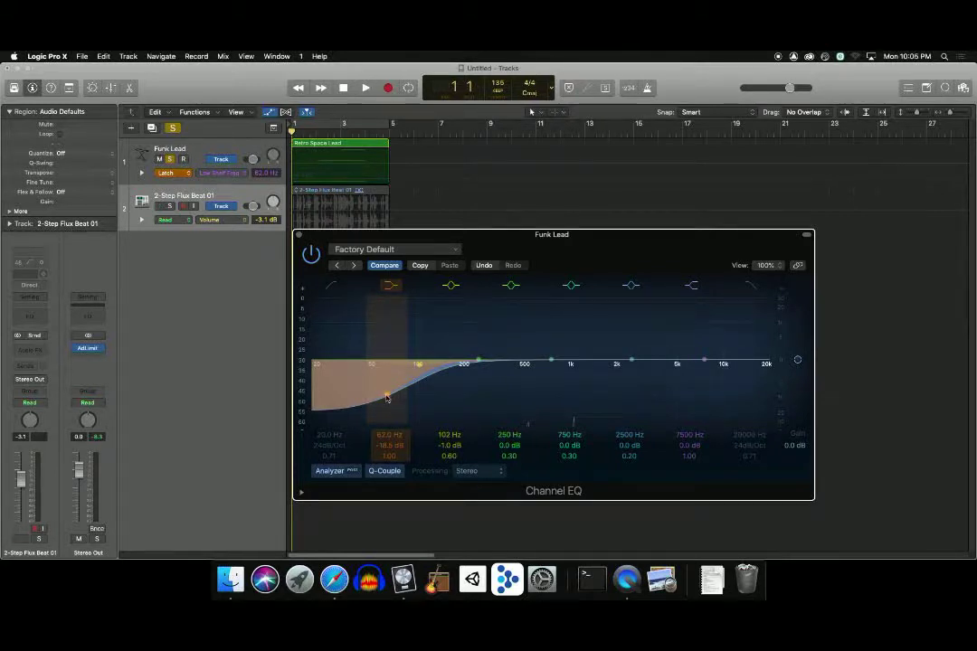
{"action": "mouse_move", "coordinate": [386, 398]}
{"action": "left_mouse_down"}
{"action": "mouse_move", "coordinate": [619, 413]}
{"action": "mouse_move", "coordinate": [390, 409]}
{"action": "mouse_move", "coordinate": [714, 419]}
{"action": "mouse_move", "coordinate": [425, 412]}
{"action": "mouse_move", "coordinate": [732, 434]}
{"action": "mouse_move", "coordinate": [388, 415]}
{"action": "mouse_move", "coordinate": [648, 414]}
{"action": "left_mouse_up"}
{"action": "key", "text": "space"}
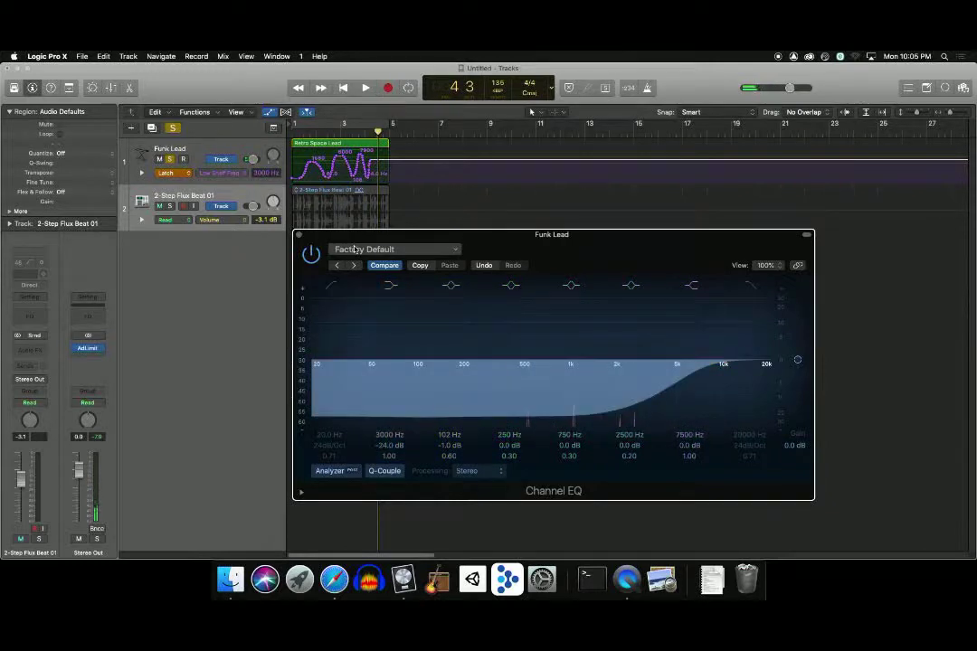
{"action": "key", "text": "Return"}
{"action": "key", "text": "space"}
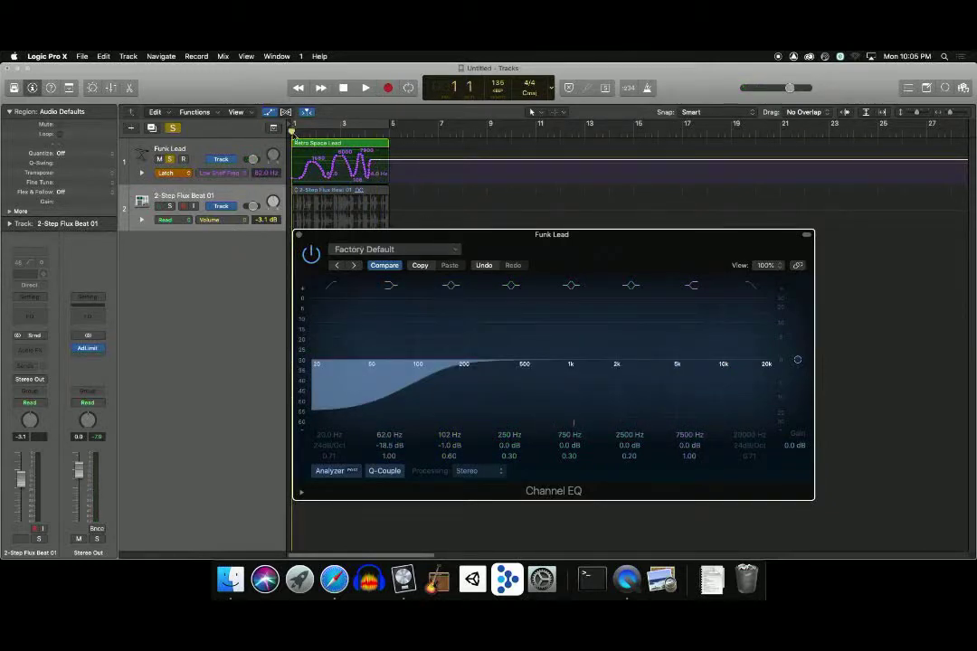
{"action": "key", "text": "space"}
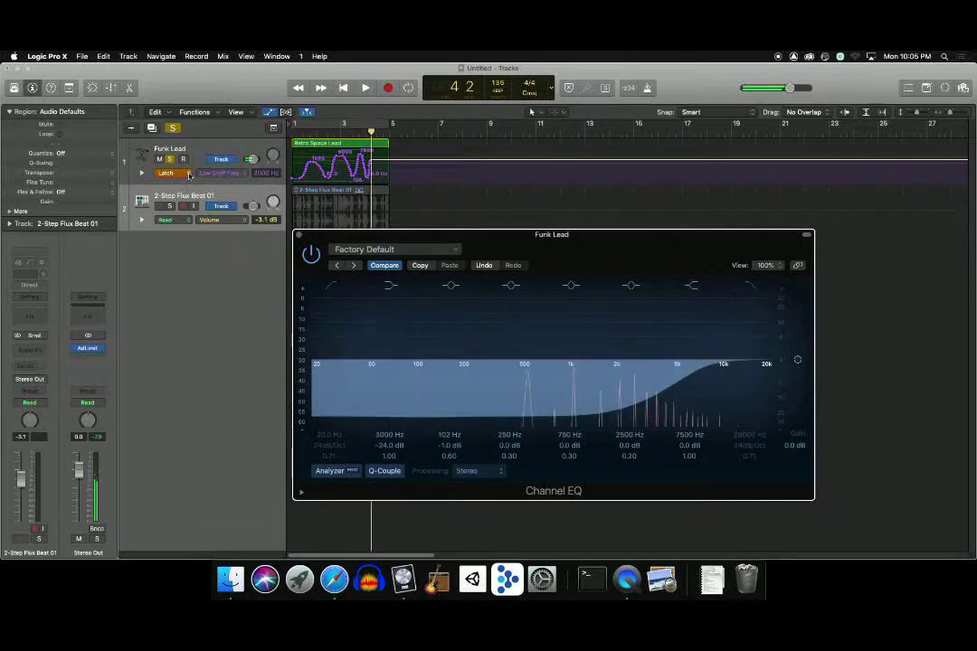
Switch Funk Lead from Latch to Read and play the recorded EQ sweep from bar 1
{"action": "left_click", "coordinate": [188, 174]}
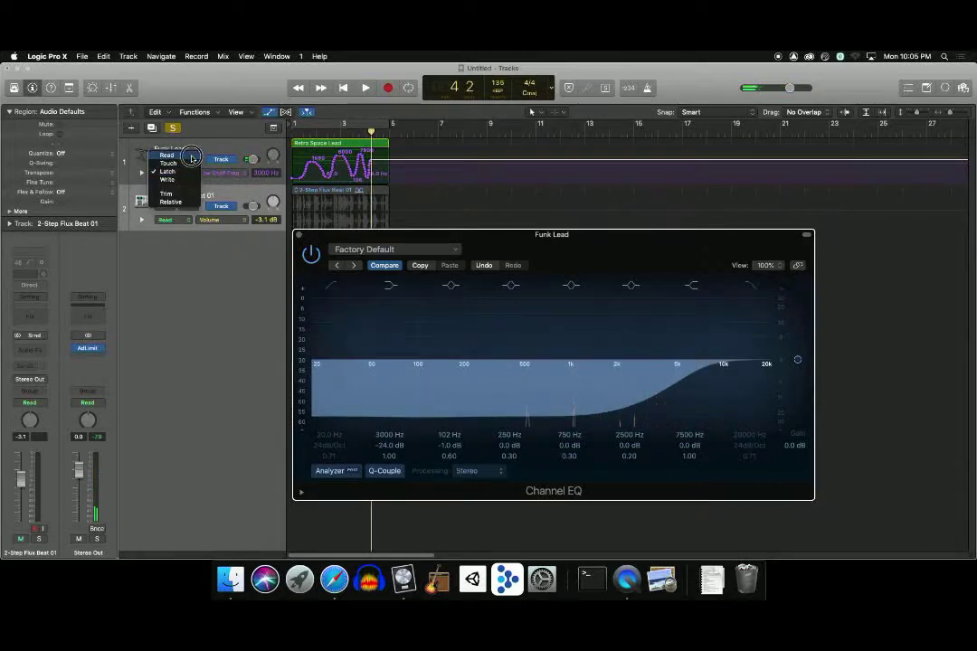
{"action": "left_click", "coordinate": [191, 157]}
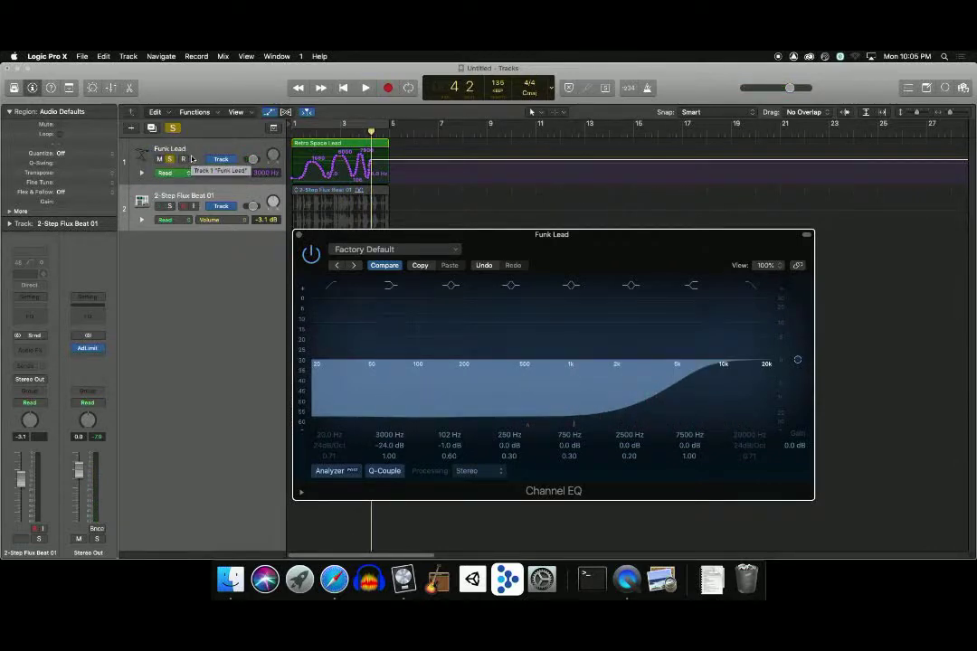
{"action": "key", "text": "Return"}
{"action": "key", "text": "space"}
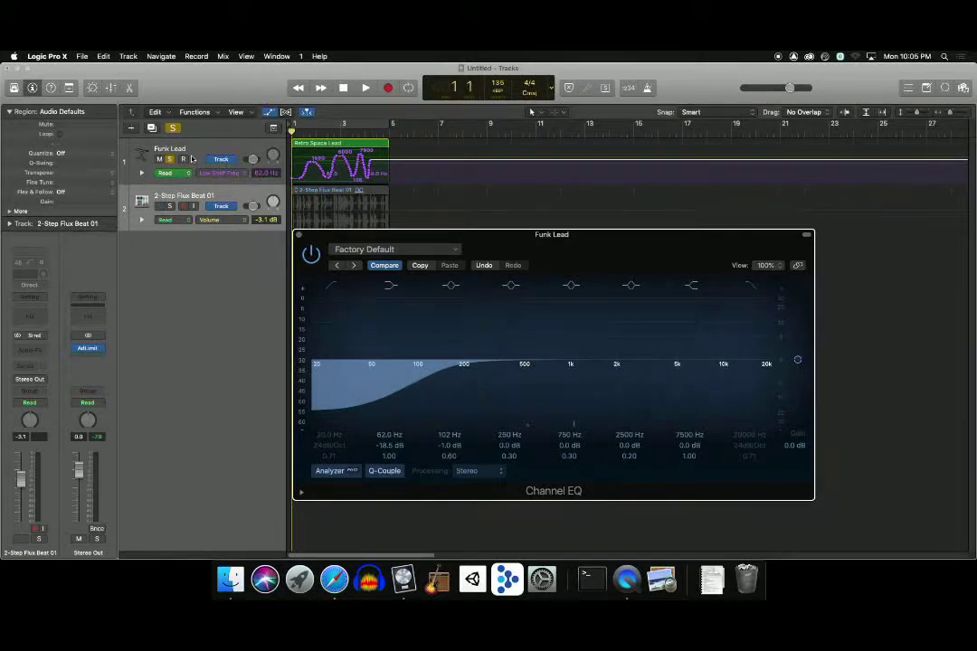
{"action": "key", "text": "space"}
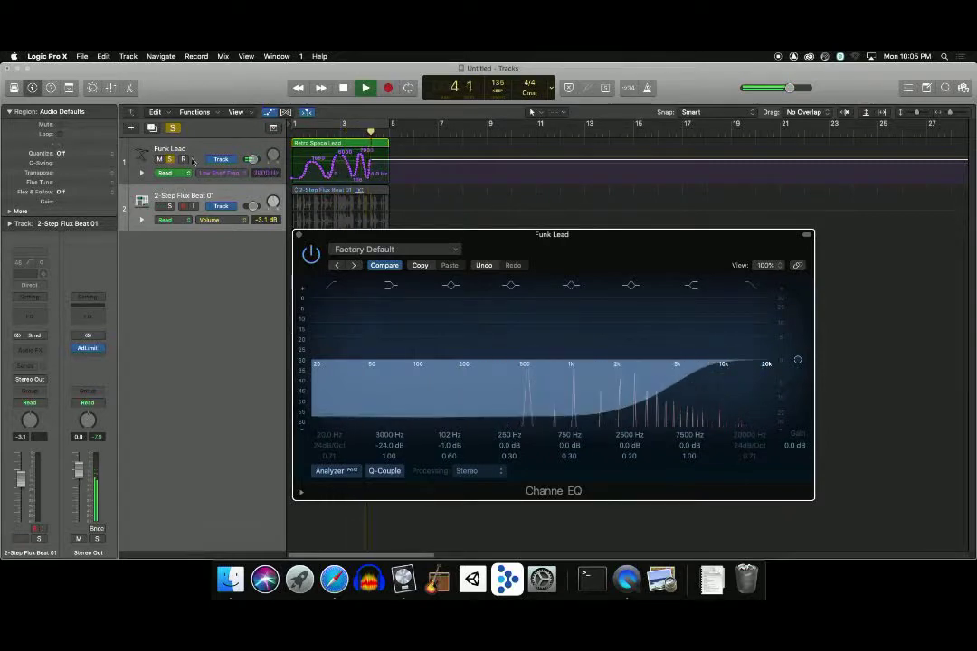
{"action": "key", "text": "space"}
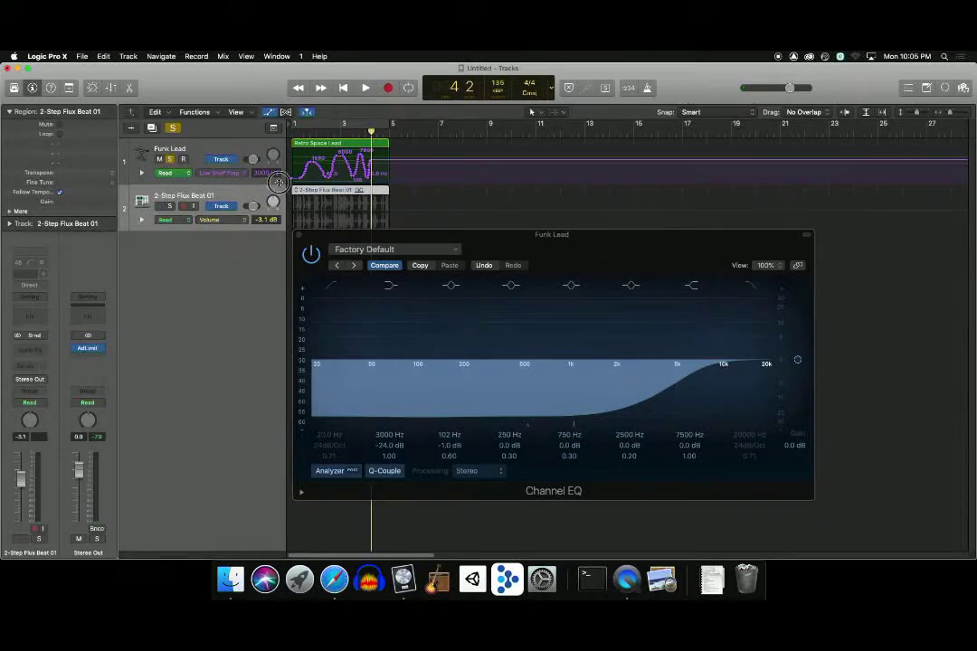
Enlarge Funk Lead's automation lane and edit its frequency points, adding an 830 Hz peak
{"action": "left_click_drag", "start_coordinate": [280, 188], "coordinate": [280, 219]}
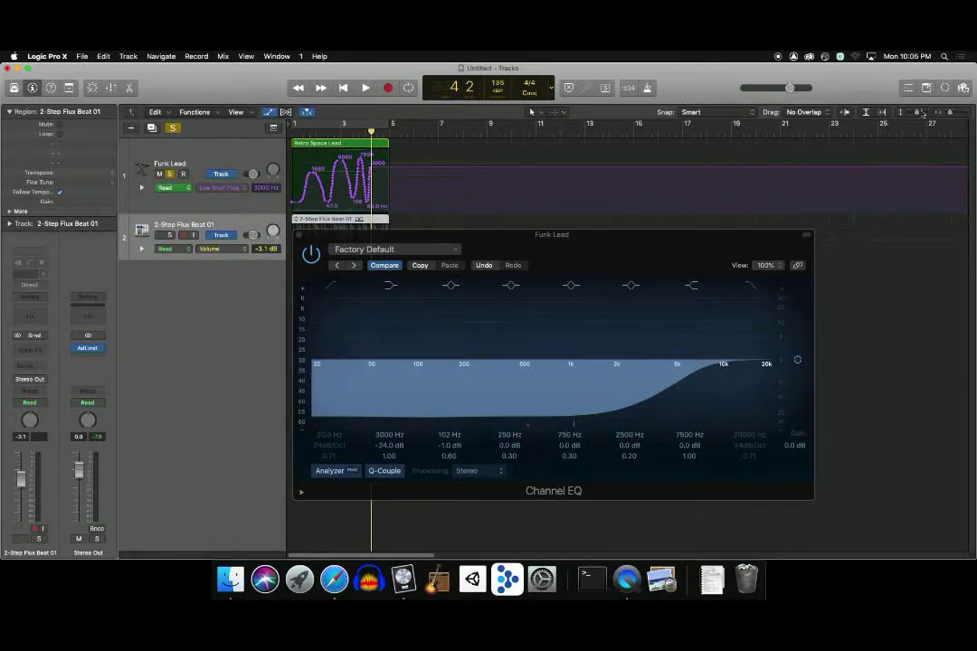
{"action": "left_click_drag", "start_coordinate": [916, 113], "coordinate": [952, 112]}
{"action": "scroll", "coordinate": [542, 151], "scroll_direction": "left", "scroll_amount": 3}
{"action": "left_click_drag", "start_coordinate": [508, 235], "coordinate": [512, 292]}
{"action": "left_click_drag", "start_coordinate": [382, 175], "coordinate": [414, 209]}
{"action": "key", "text": "Delete"}
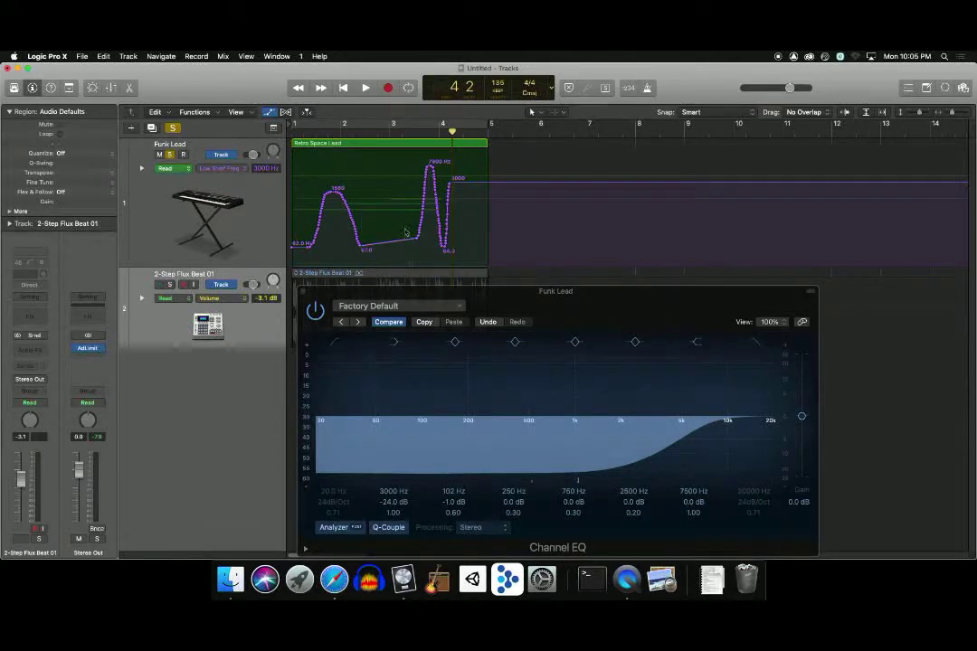
{"action": "left_click_drag", "start_coordinate": [399, 242], "coordinate": [385, 208]}
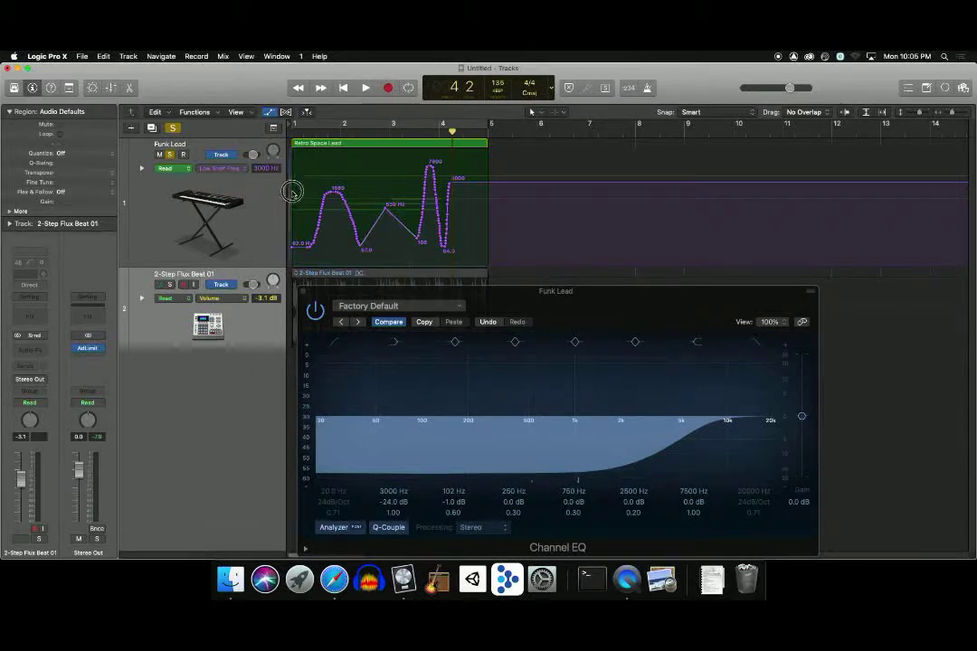
Delete all frequency points, Latch-record a 3000 Hz to 630 Hz sweep, then return to Read
{"action": "left_click_drag", "start_coordinate": [291, 141], "coordinate": [510, 256]}
{"action": "key", "text": "Delete"}
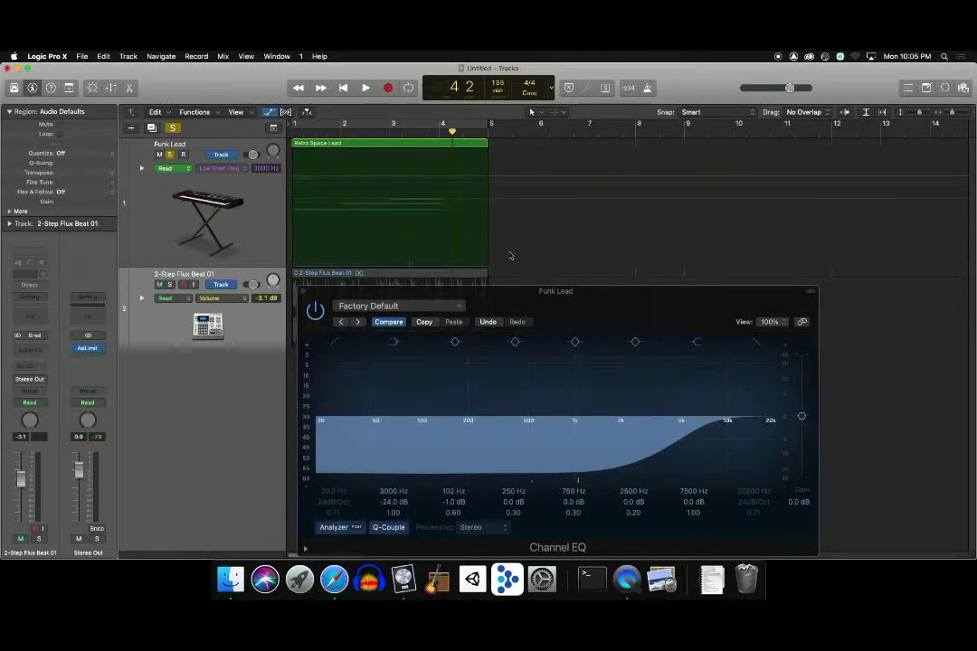
{"action": "left_click", "coordinate": [211, 178]}
{"action": "left_click", "coordinate": [187, 168]}
{"action": "left_click", "coordinate": [170, 166]}
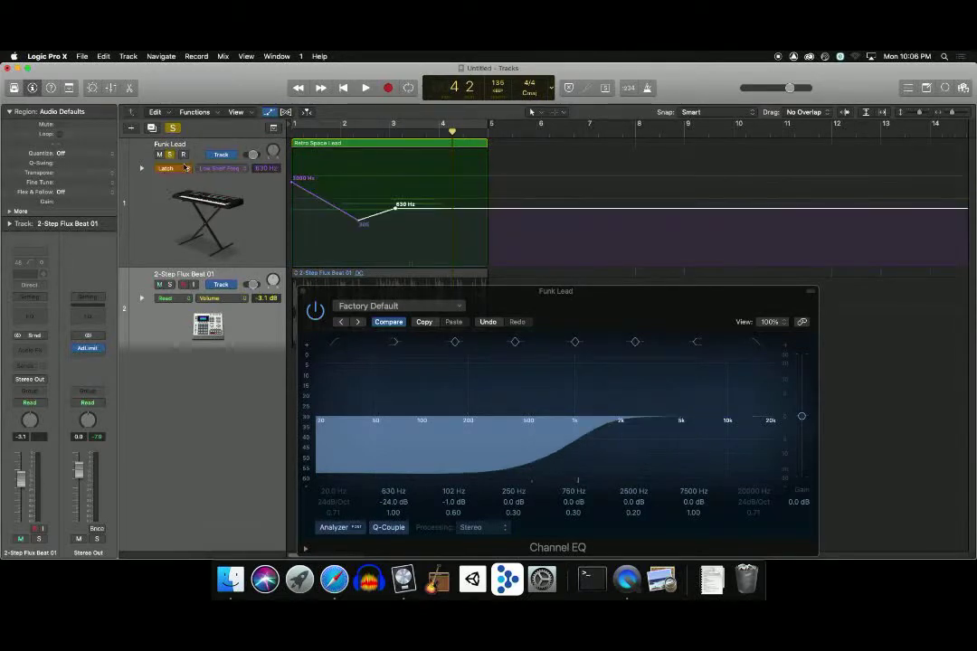
{"action": "left_click", "coordinate": [184, 166]}
{"action": "left_click", "coordinate": [168, 150]}
Raise the Channel EQ window and play the sweep from the start with the analyzer on
{"action": "left_click_drag", "start_coordinate": [499, 311], "coordinate": [495, 285]}
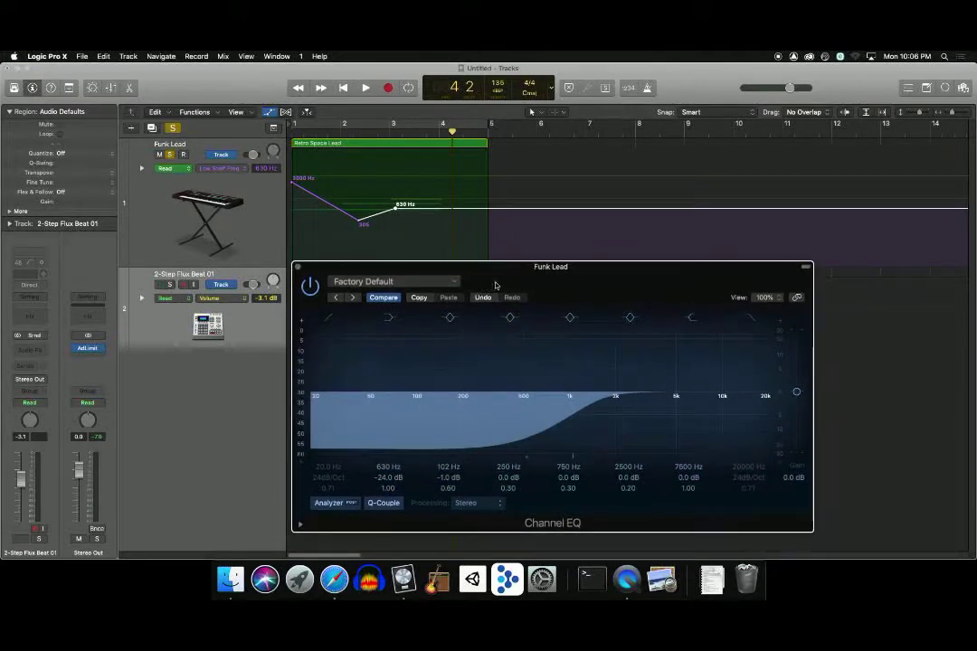
{"action": "key", "text": "Return"}
{"action": "key", "text": "space"}
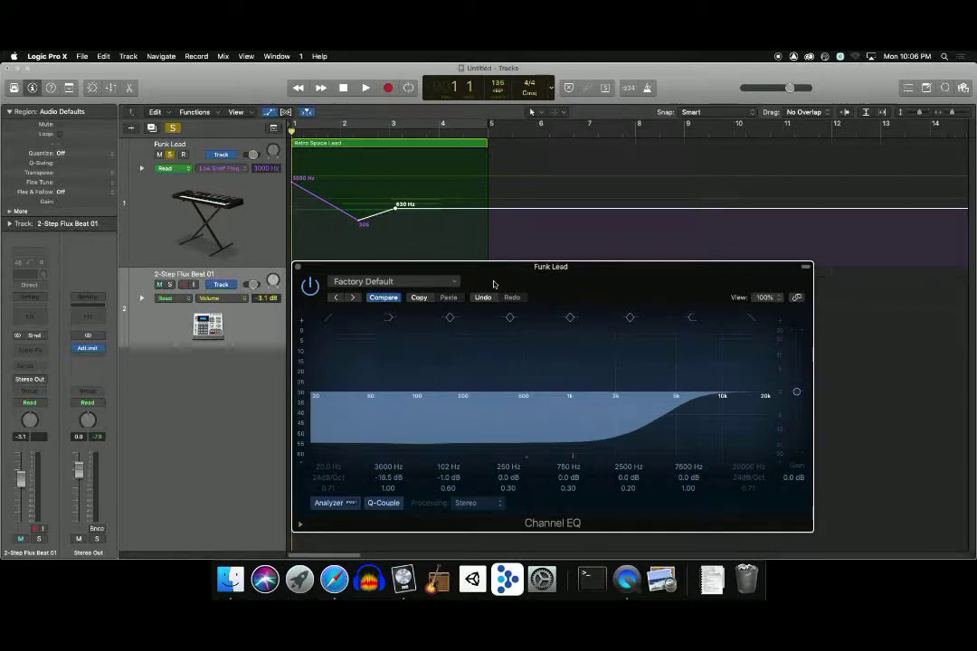
{"action": "key", "text": "space"}
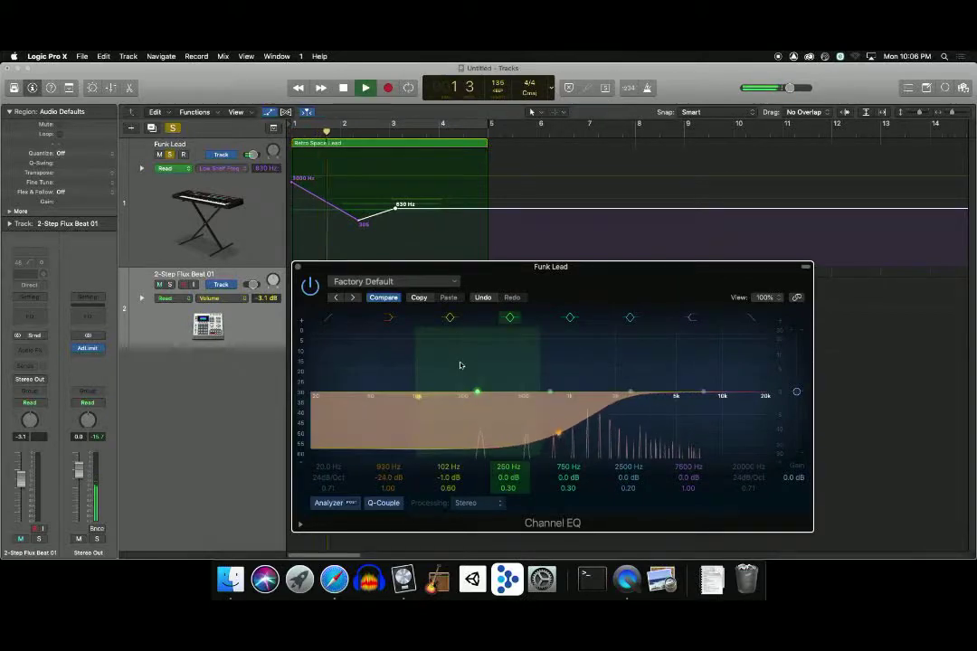
{"action": "left_click", "coordinate": [350, 503]}
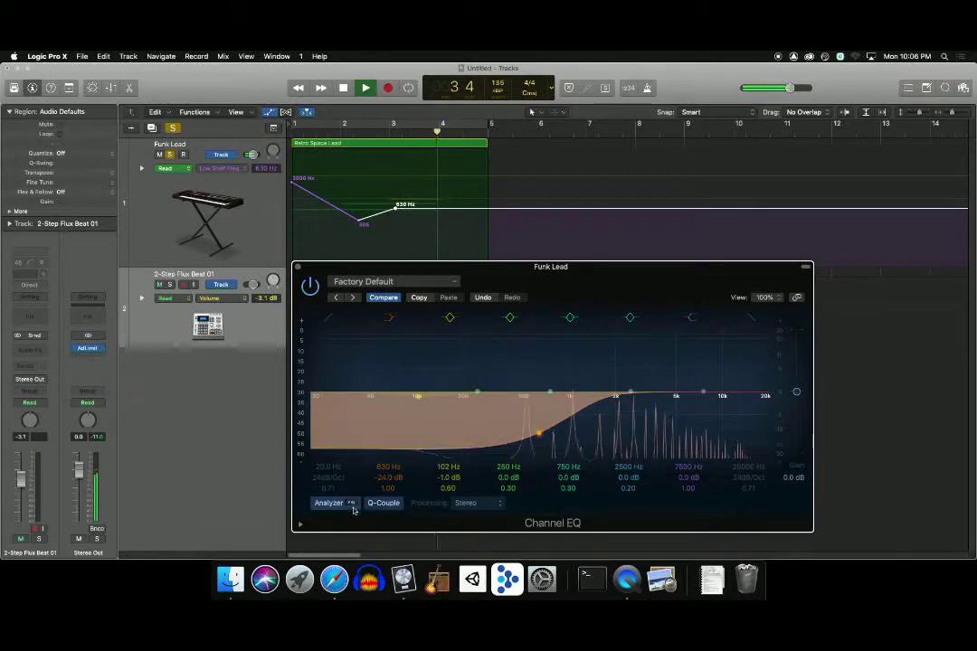
{"action": "key", "text": "space"}
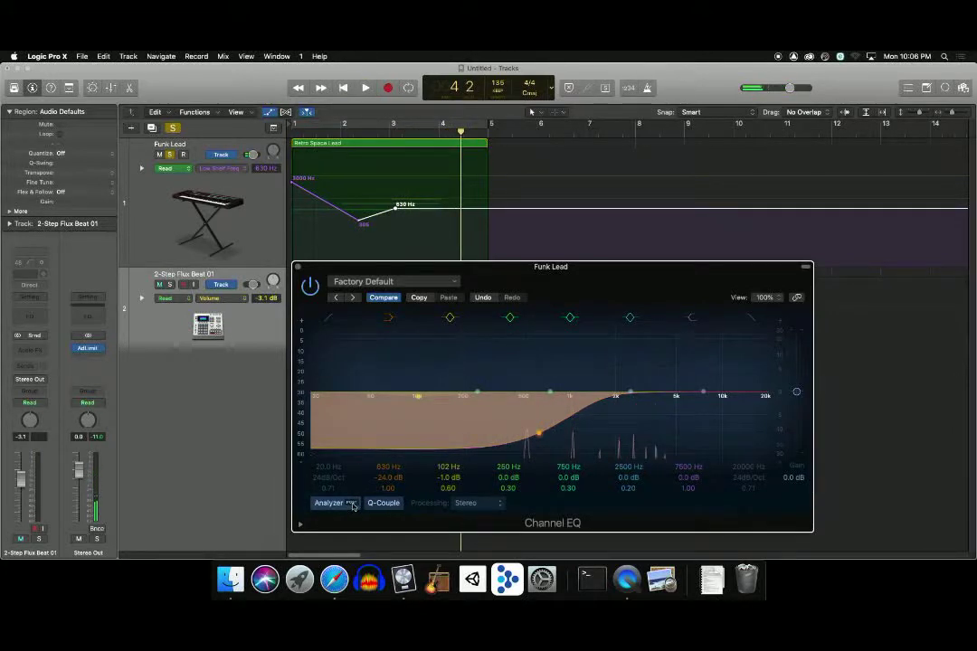
Replay the sweep from the project start, then switch the analyzer off
{"action": "key", "text": "Return"}
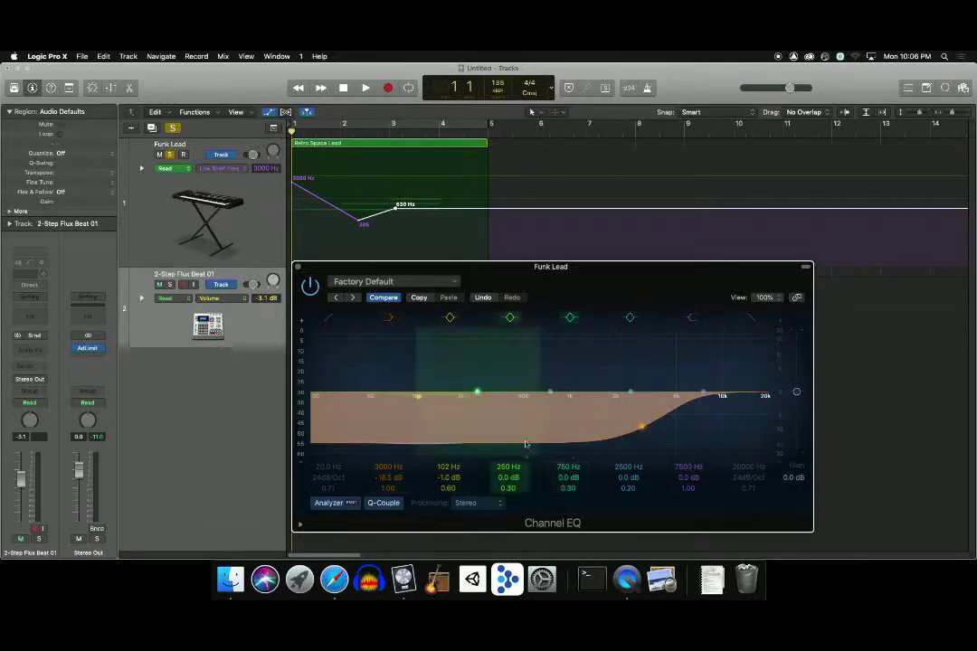
{"action": "left_click", "coordinate": [331, 503]}
{"action": "key", "text": "space"}
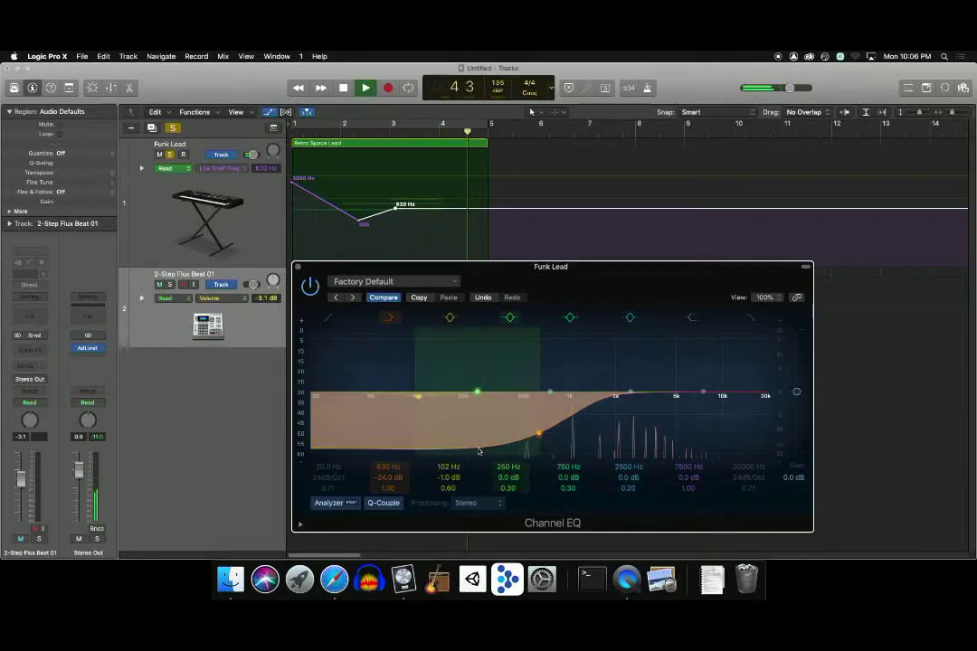
{"action": "key", "text": "space"}
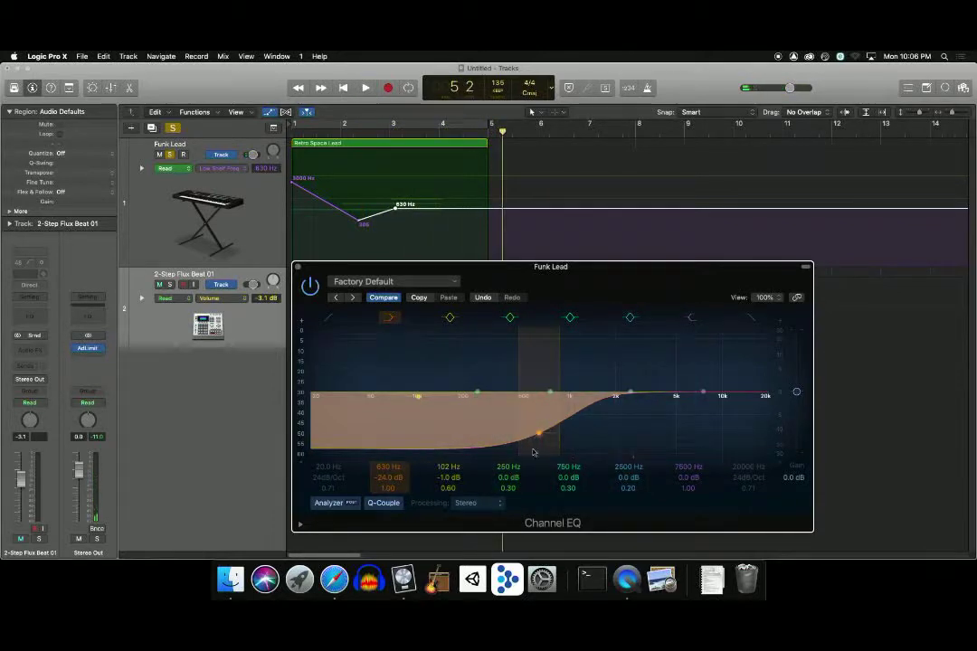
{"action": "left_click", "coordinate": [352, 505]}
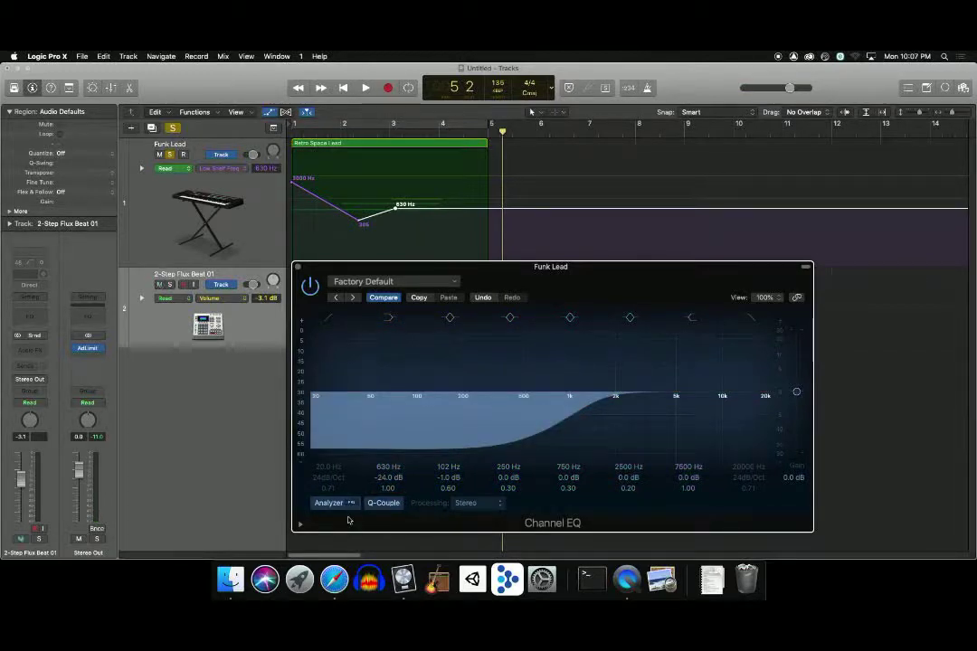
Play from the start again with the analyzer measuring after the EQ
{"action": "key", "text": "Return"}
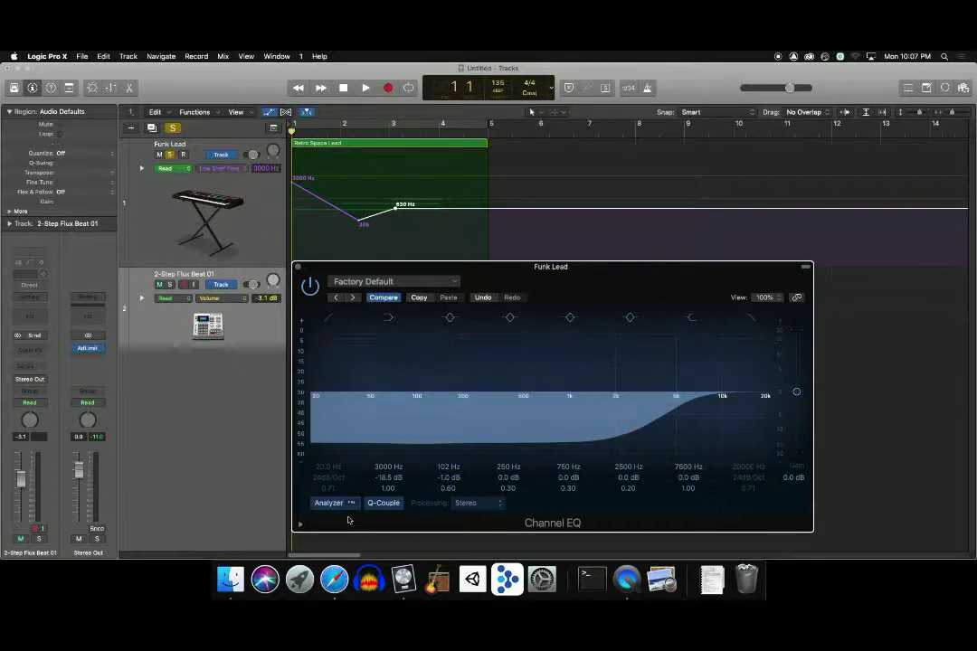
{"action": "key", "text": "space"}
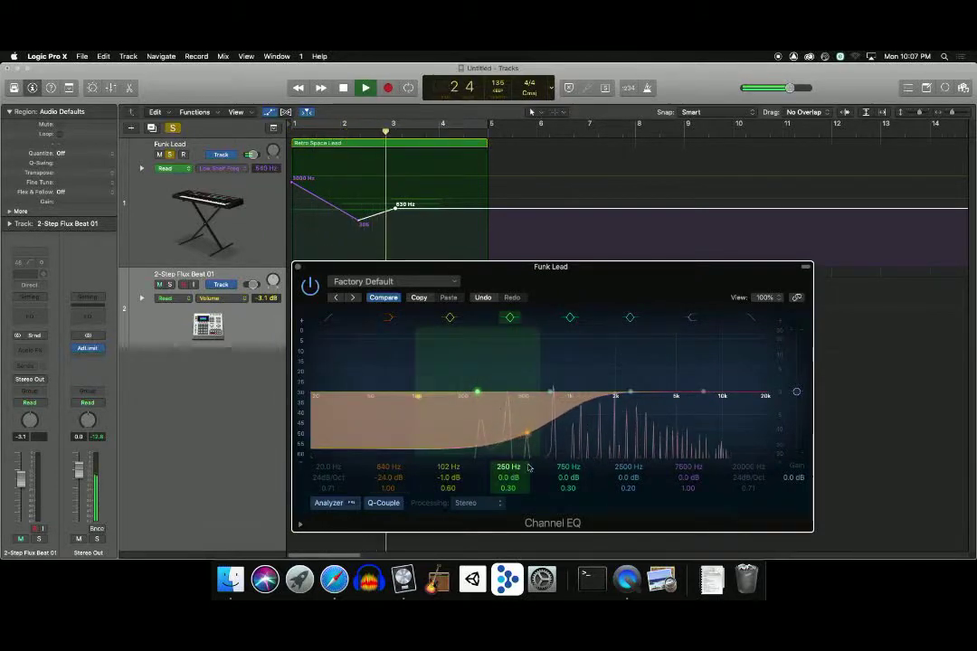
{"action": "left_click", "coordinate": [353, 503]}
{"action": "key", "text": "space"}
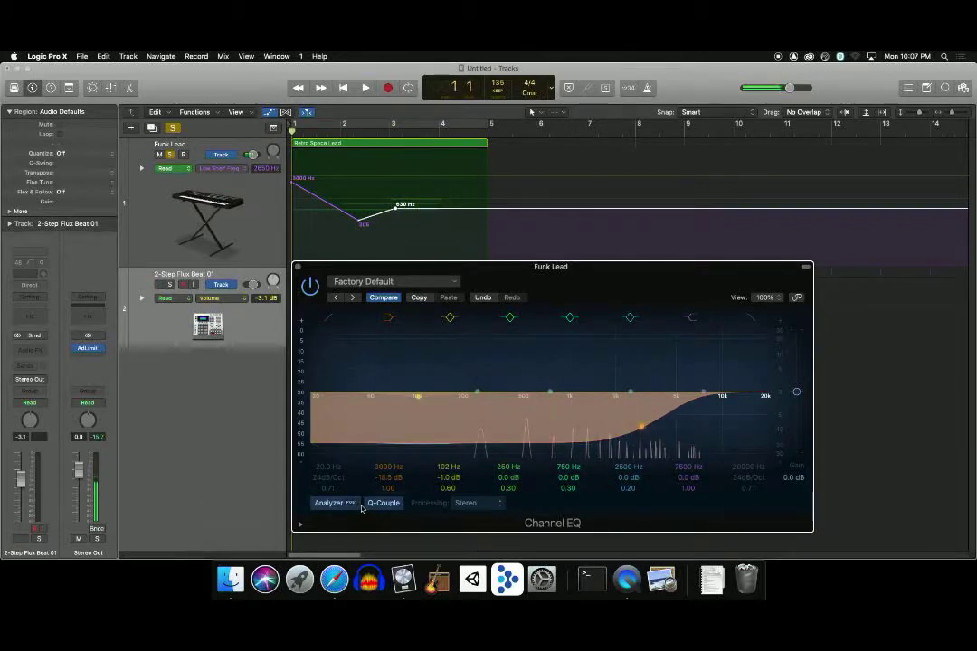
{"action": "key", "text": "space"}
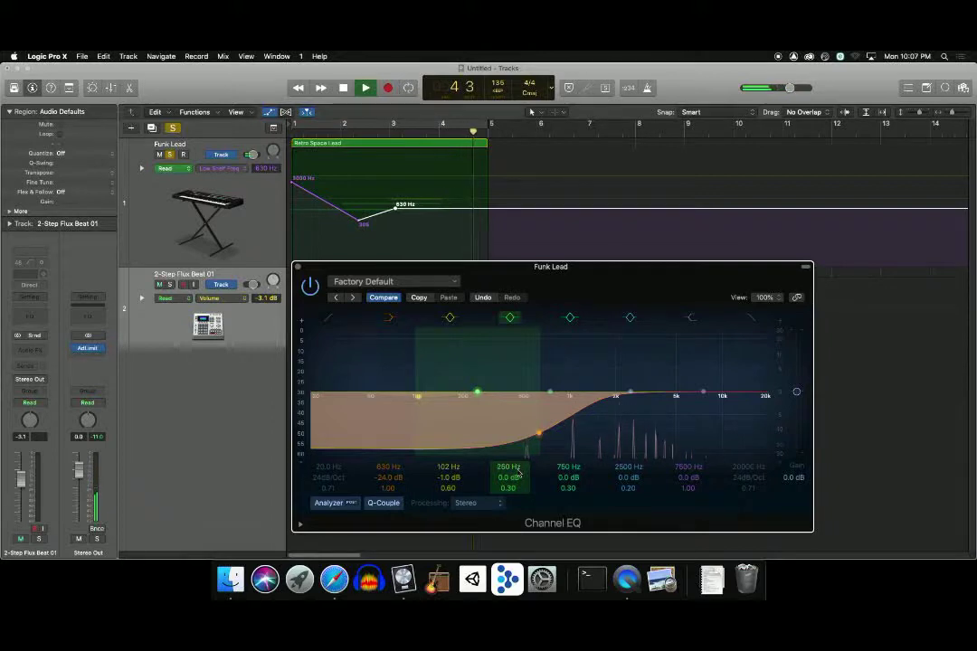
{"action": "key", "text": "space"}
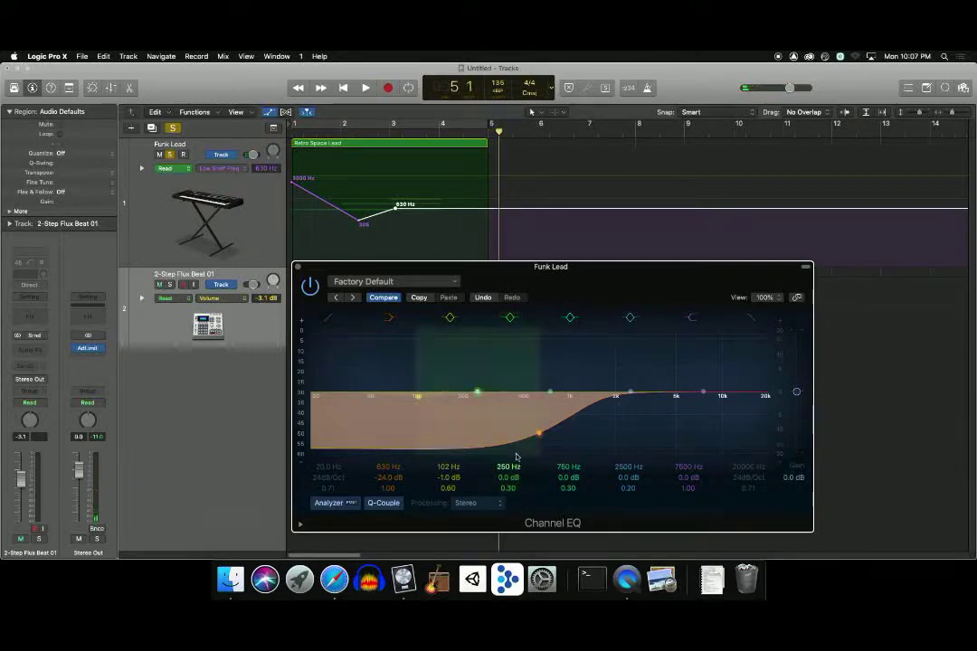
Play Funk Lead with its Channel EQ bypassed, then re-enable the EQ
{"action": "left_click", "coordinate": [310, 287]}
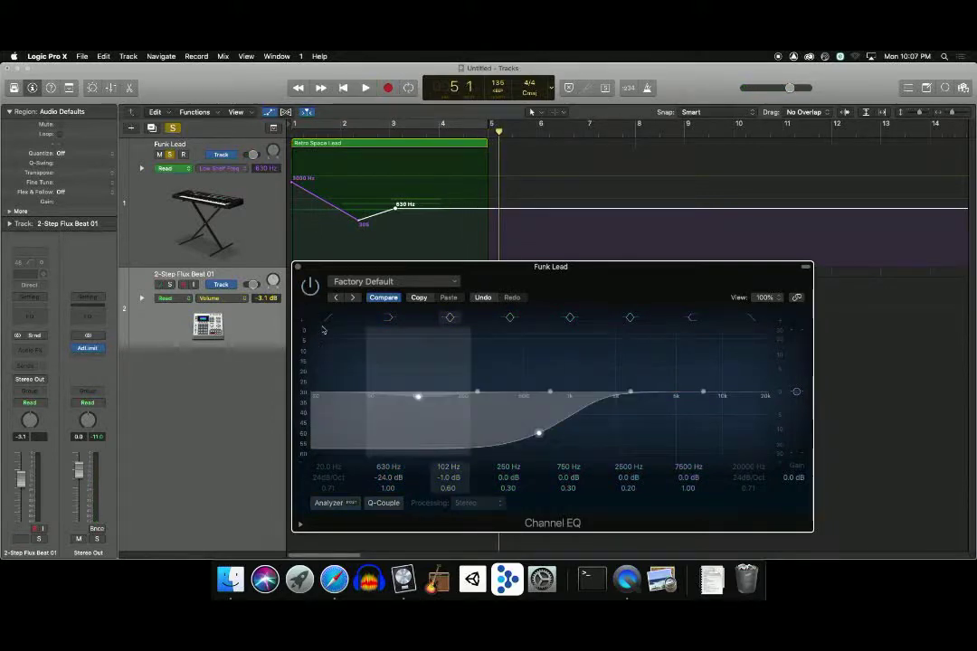
{"action": "key", "text": "space"}
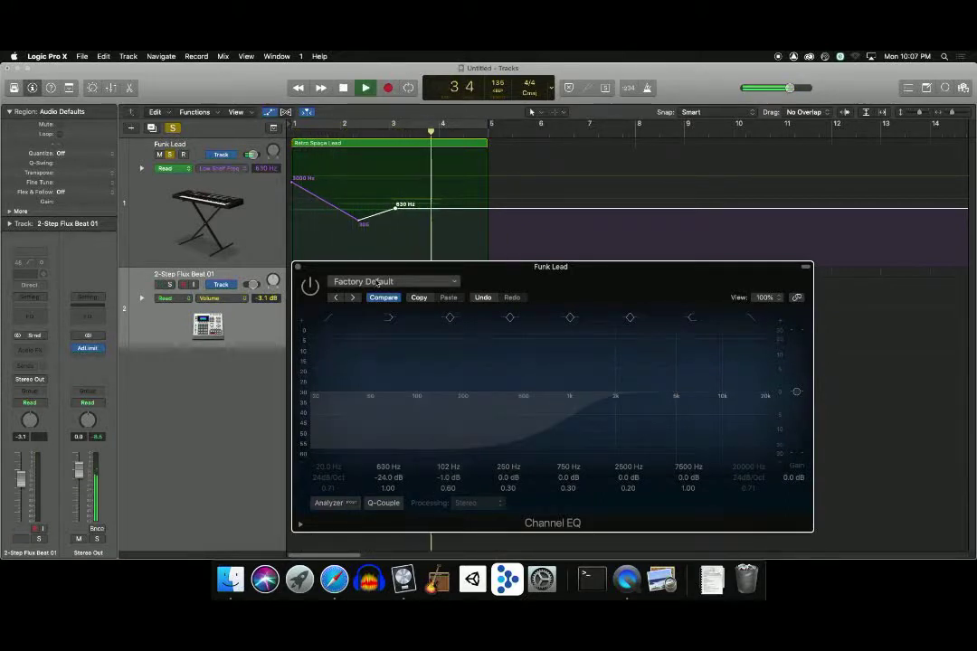
{"action": "key", "text": "space"}
{"action": "left_click", "coordinate": [310, 284]}
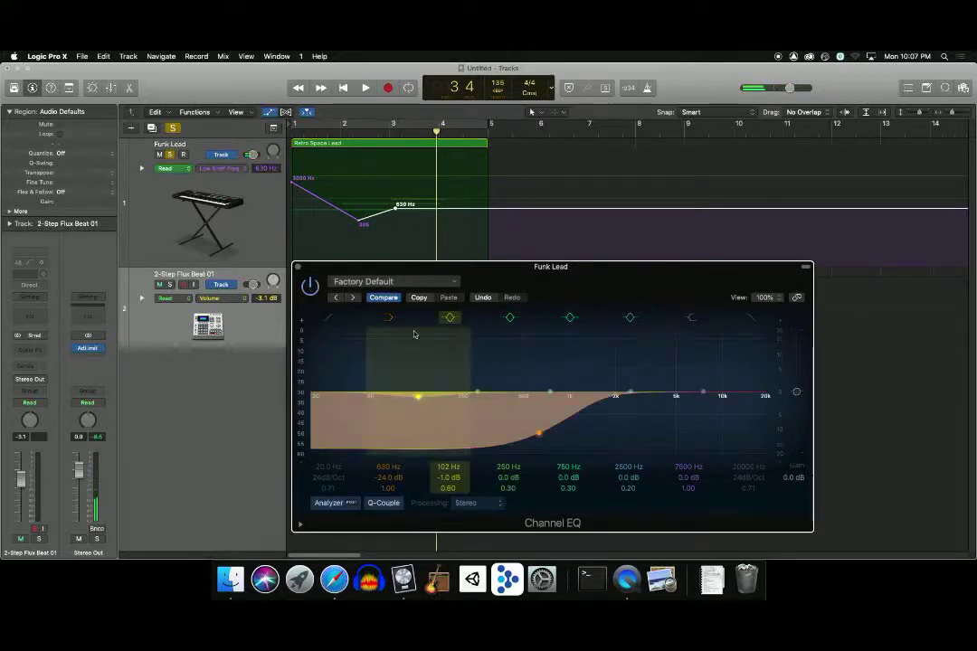
Toggle Compare on the EQ, close the Channel EQ, and remove the low-shelf frequency automation
{"action": "key", "text": "super+z"}
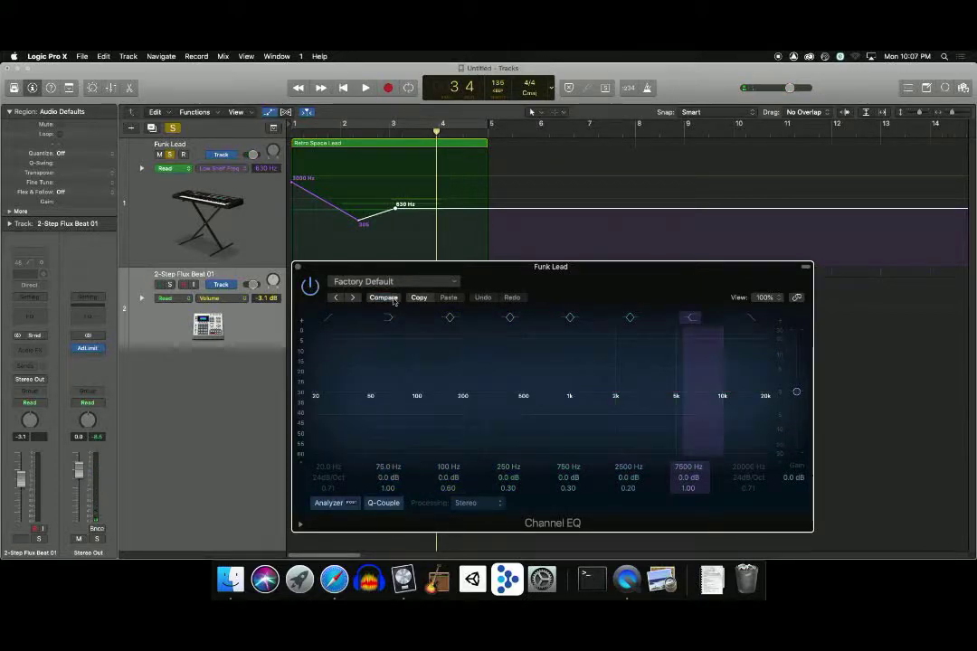
{"action": "key", "text": "super+shift+z"}
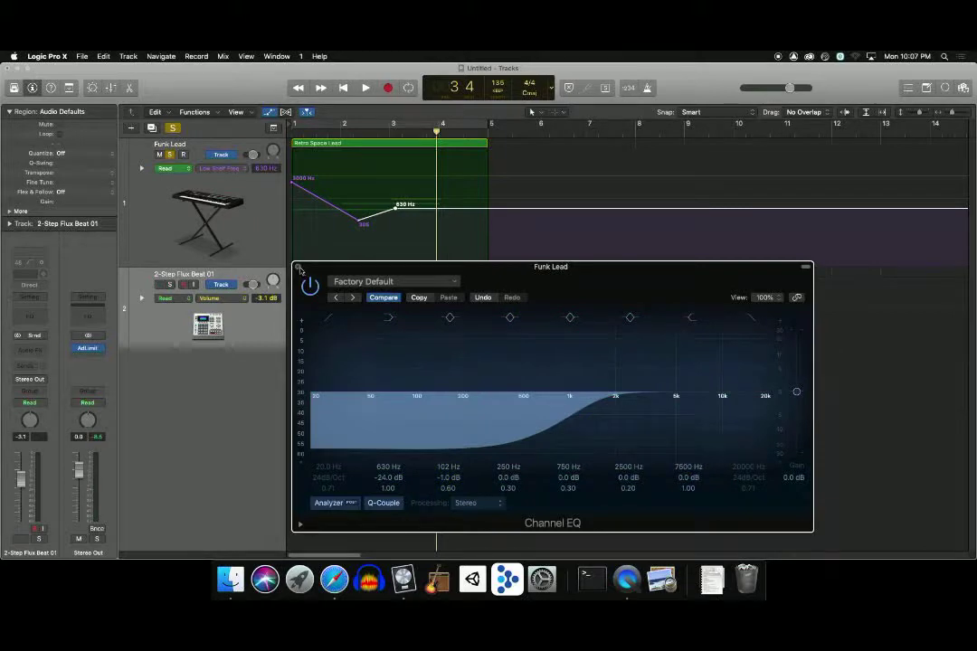
{"action": "left_click", "coordinate": [299, 270]}
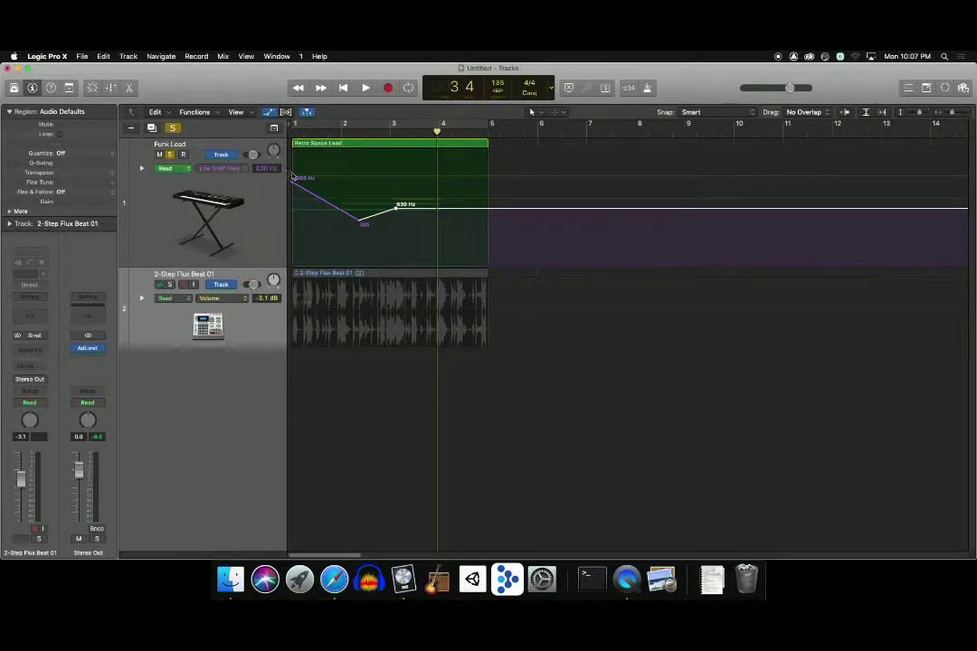
{"action": "key", "text": "super+z"}
Select Funk Lead, reopen its Channel EQ, and browse the 02 Keyboards preset list
{"action": "left_click", "coordinate": [29, 321]}
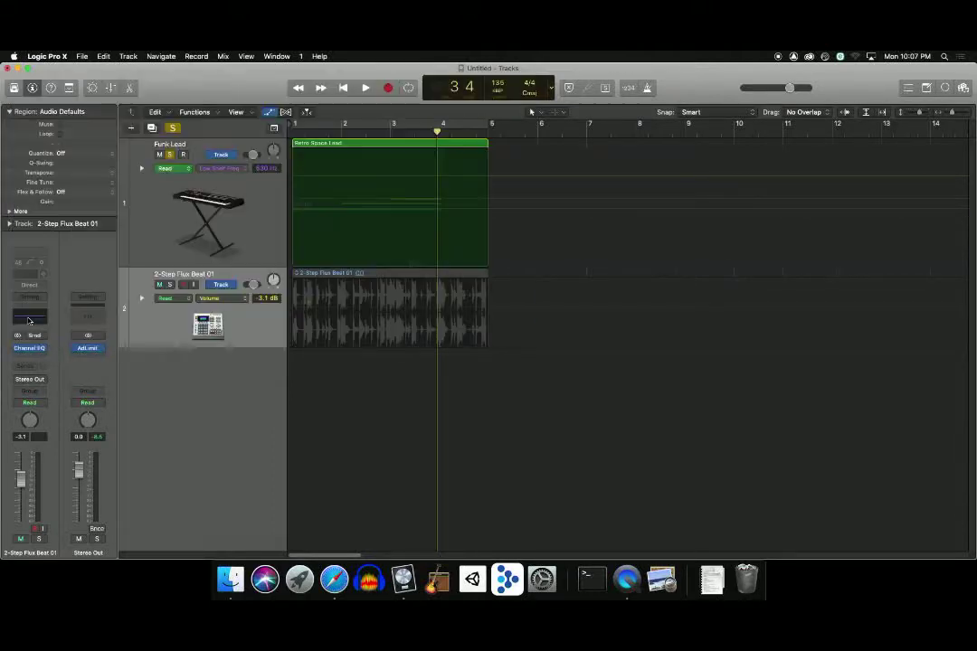
{"action": "left_click", "coordinate": [187, 212]}
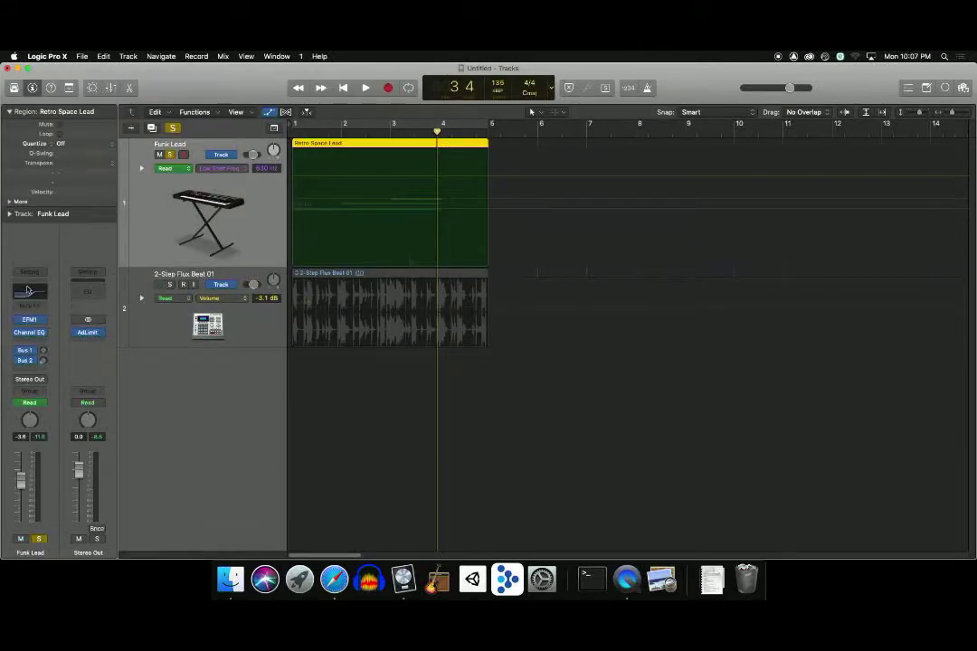
{"action": "left_click", "coordinate": [29, 293]}
{"action": "left_click", "coordinate": [447, 281]}
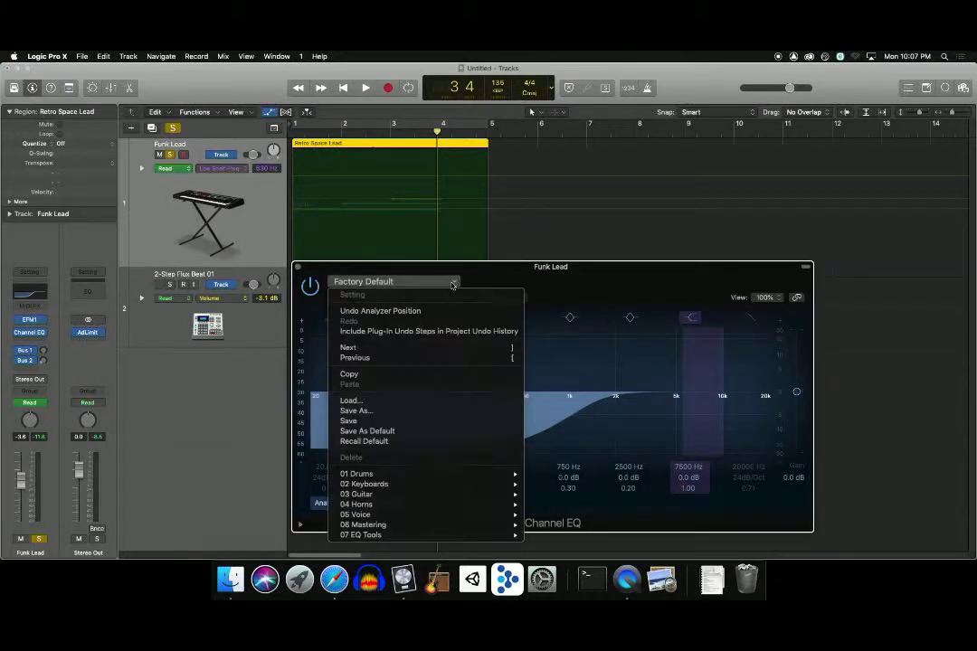
{"action": "mouse_move", "coordinate": [484, 496]}
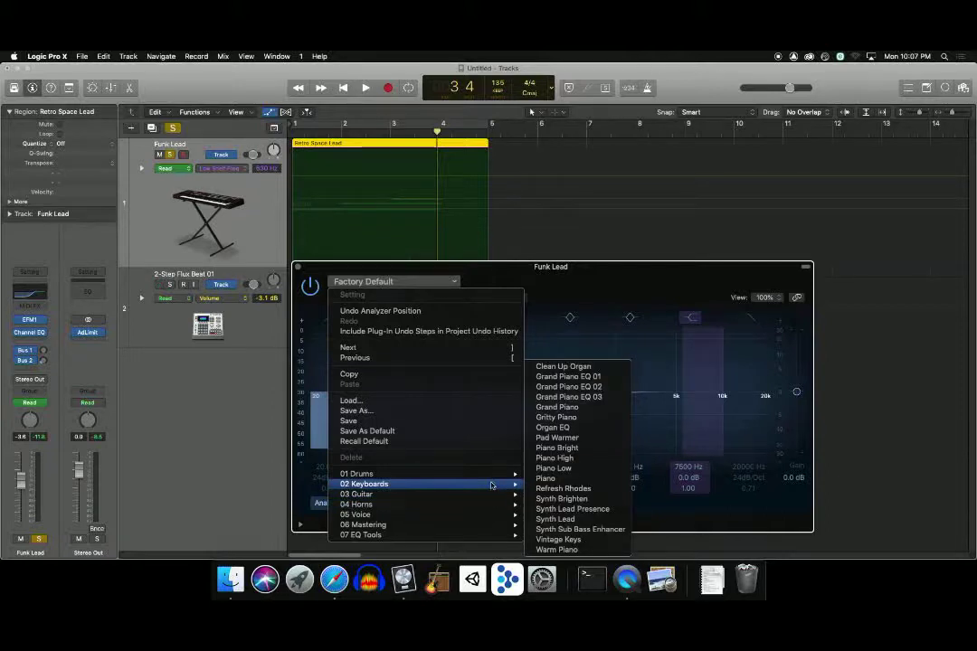
Load the Grand Piano EQ preset and audition it
{"action": "left_click", "coordinate": [590, 413]}
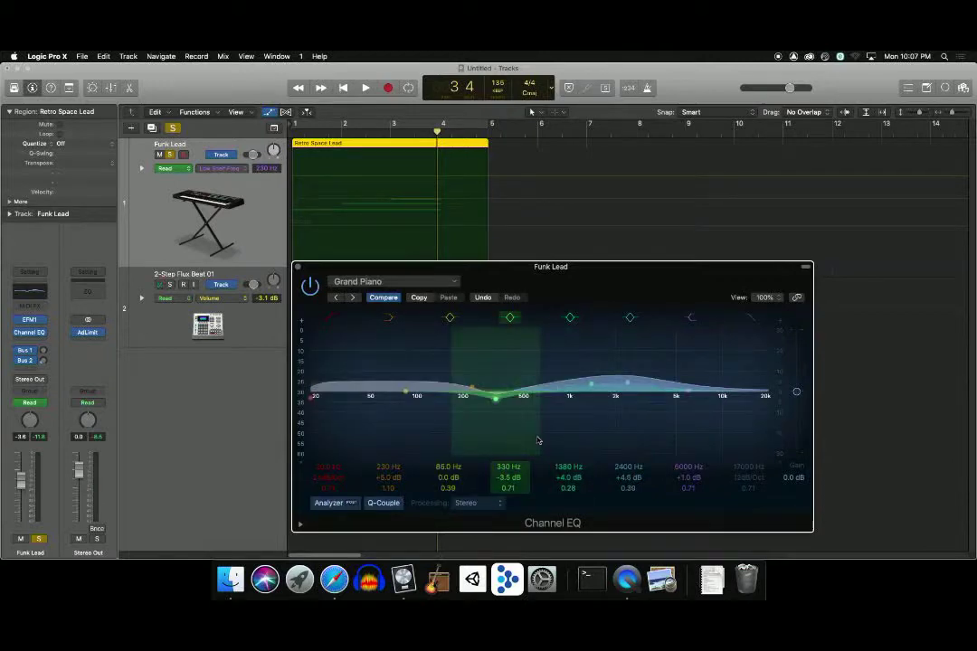
{"action": "key", "text": "space"}
{"action": "key", "text": "space"}
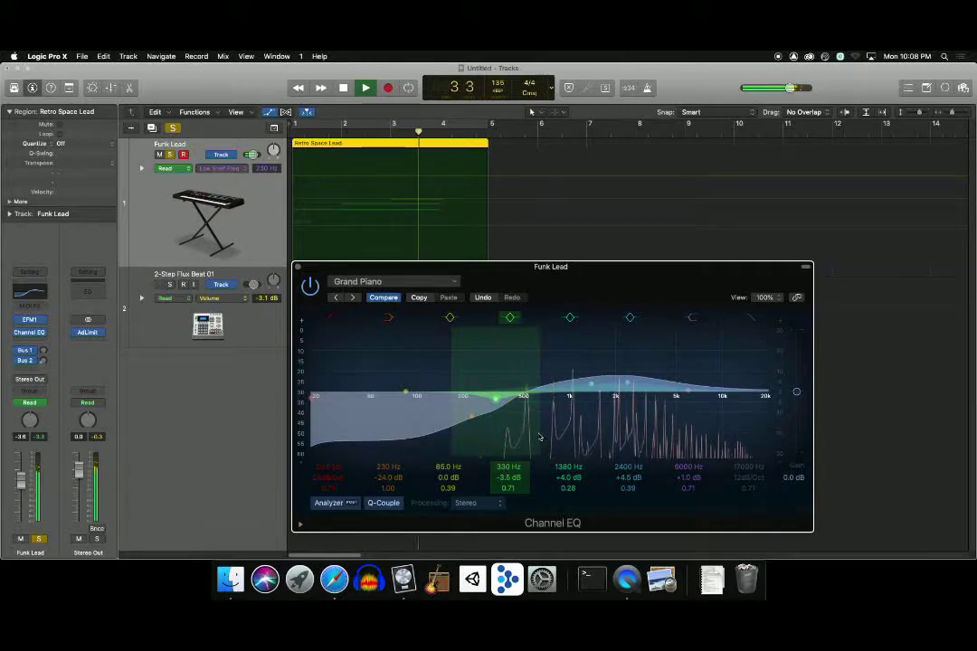
{"action": "key", "text": "space"}
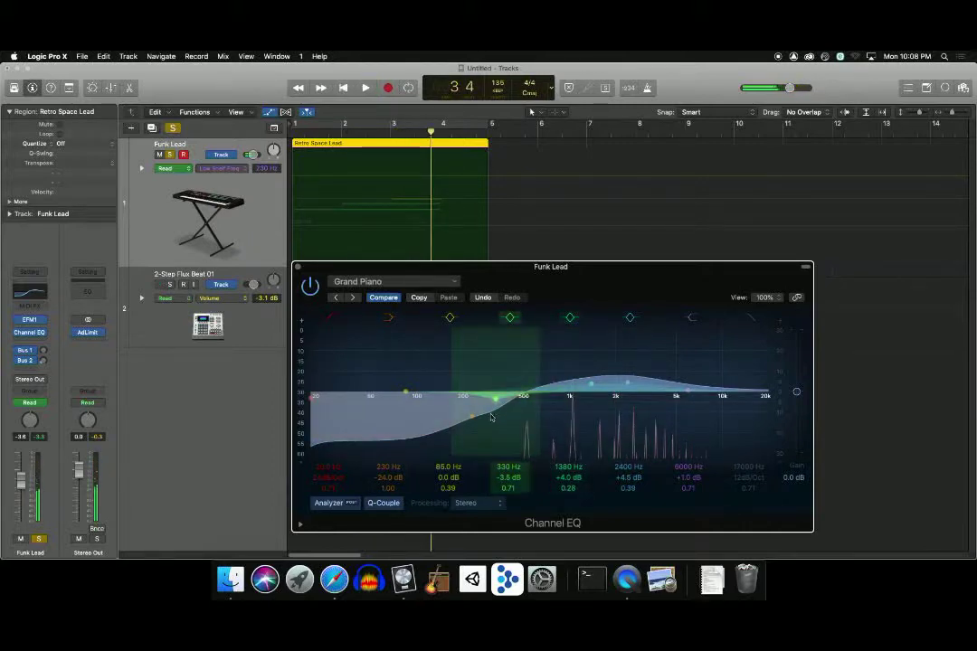
Move the low band to 176 Hz and the mid boost to about 1220 Hz, +6.5 dB
{"action": "left_click_drag", "start_coordinate": [487, 419], "coordinate": [494, 398]}
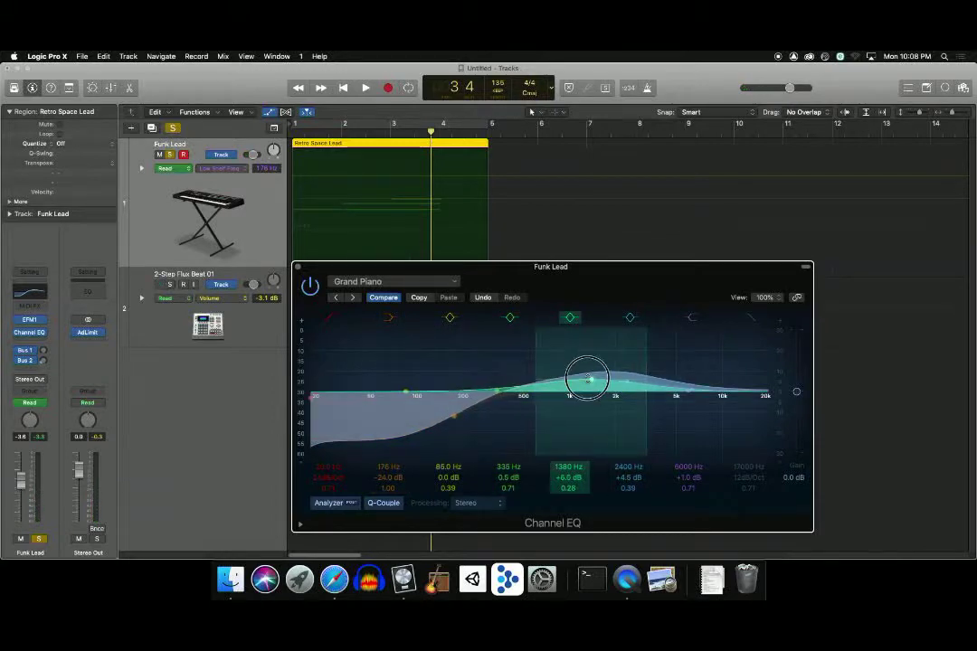
{"action": "mouse_move", "coordinate": [589, 378]}
{"action": "left_mouse_down"}
{"action": "mouse_move", "coordinate": [586, 398]}
{"action": "mouse_move", "coordinate": [588, 381]}
{"action": "left_mouse_up"}
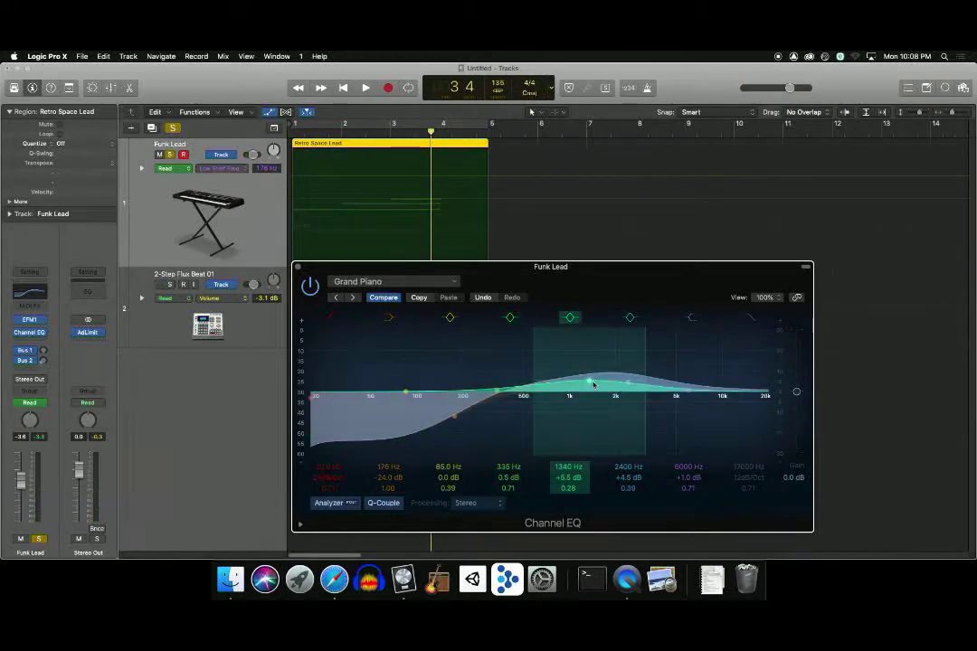
{"action": "left_click_drag", "start_coordinate": [585, 381], "coordinate": [561, 382]}
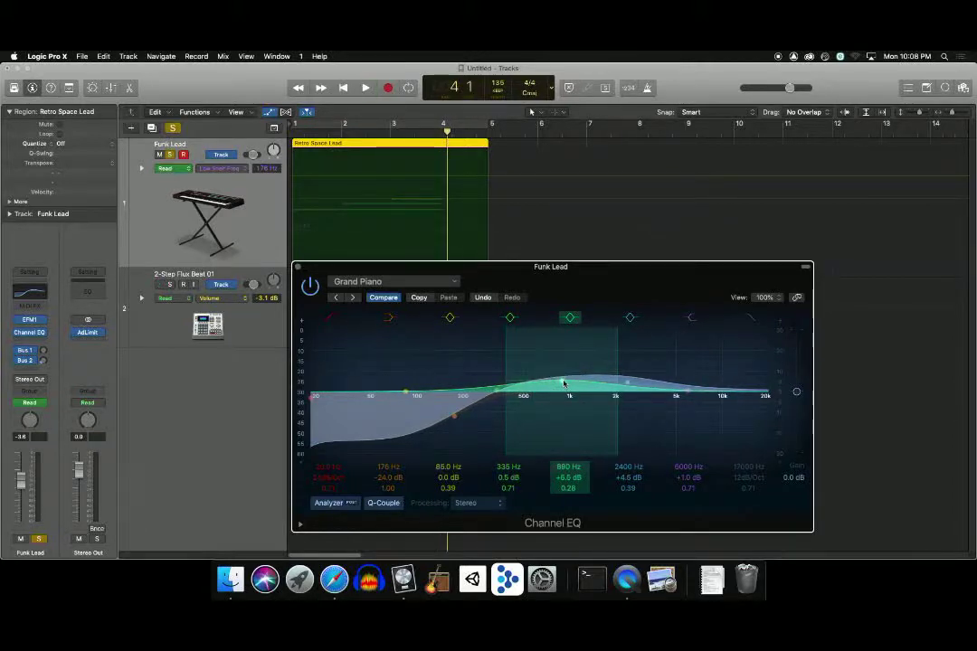
{"action": "key", "text": "Return"}
{"action": "key", "text": "space"}
{"action": "left_click_drag", "start_coordinate": [562, 381], "coordinate": [585, 381]}
{"action": "key", "text": "space"}
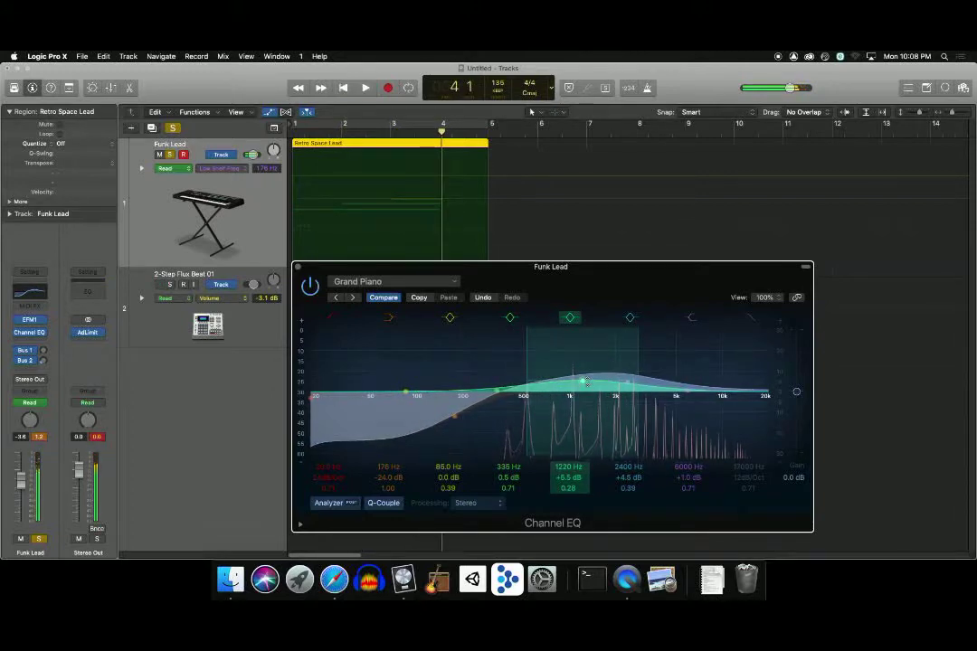
Close the EQ, unsolo Funk Lead, solo and select 2-Step Flux Beat, and open an Audio FX slot
{"action": "left_click", "coordinate": [296, 268]}
{"action": "left_click", "coordinate": [167, 155]}
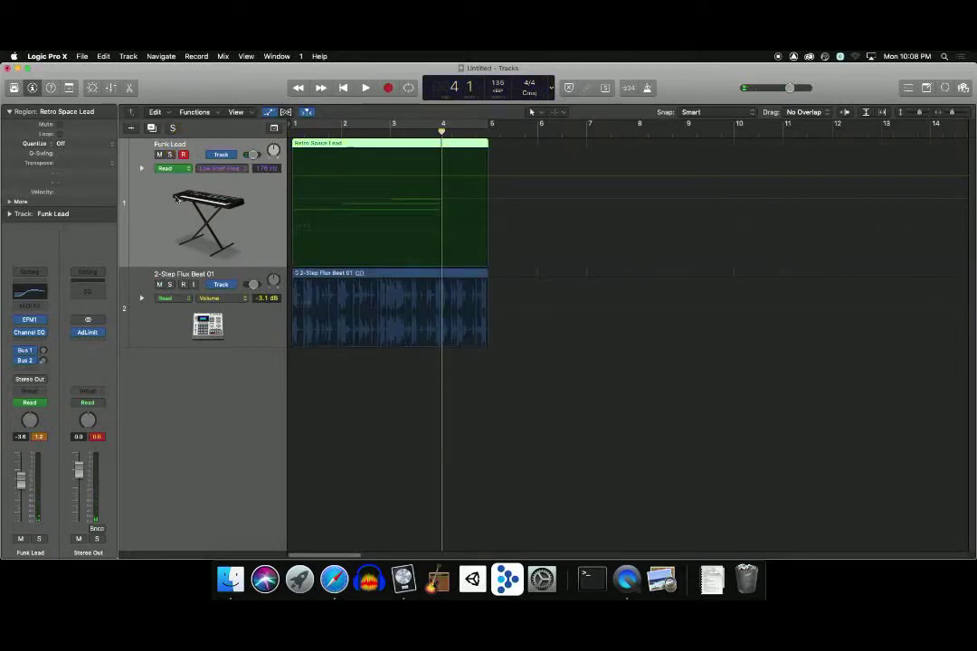
{"action": "left_click", "coordinate": [169, 285]}
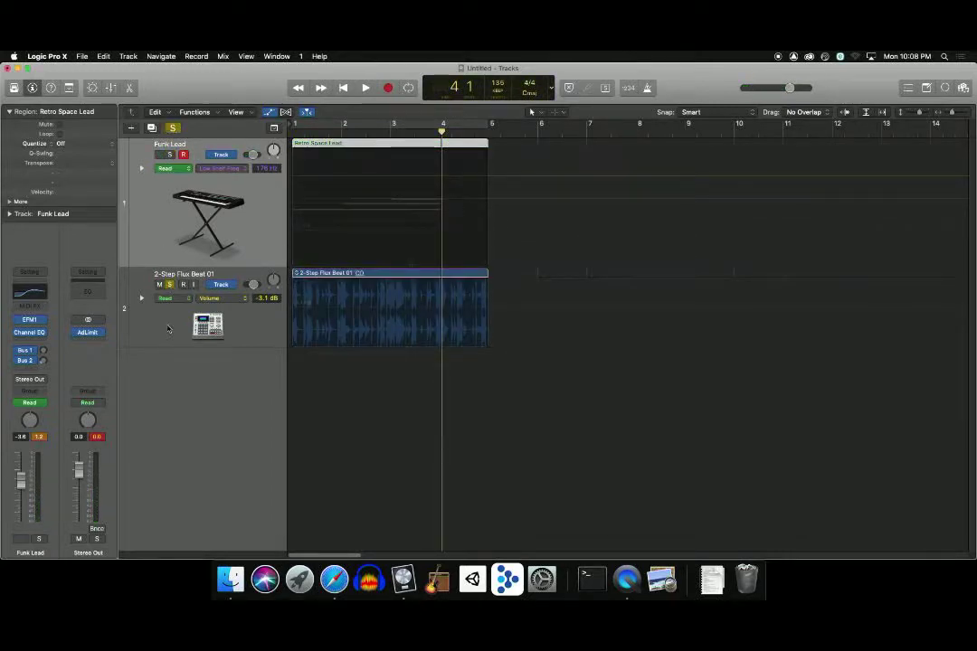
{"action": "left_click", "coordinate": [168, 329]}
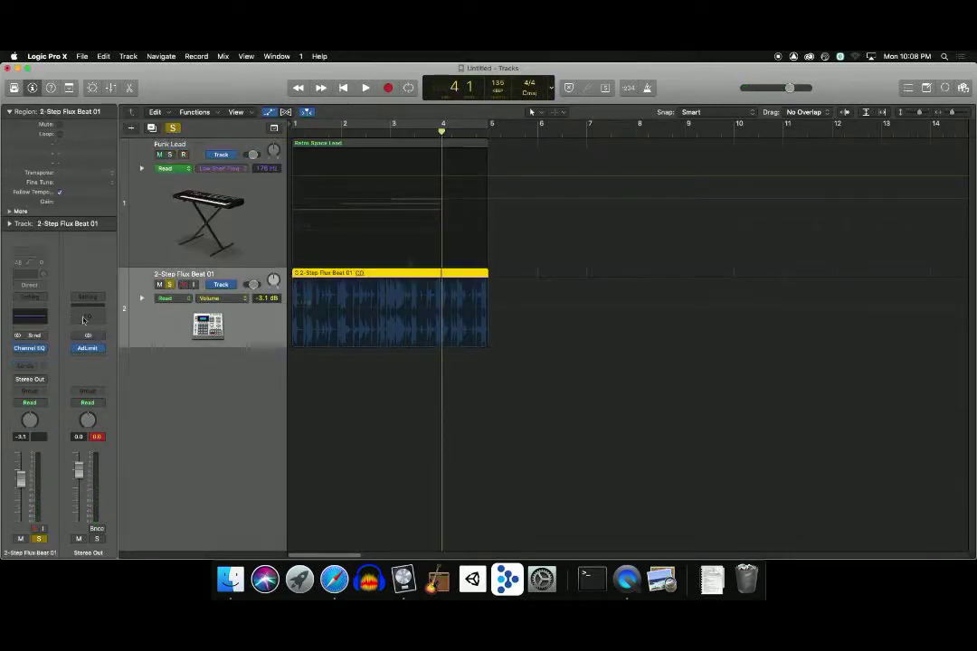
{"action": "left_click", "coordinate": [36, 358]}
Insert a stereo Compressor on the 2-Step Flux Beat channel
{"action": "mouse_move", "coordinate": [69, 446]}
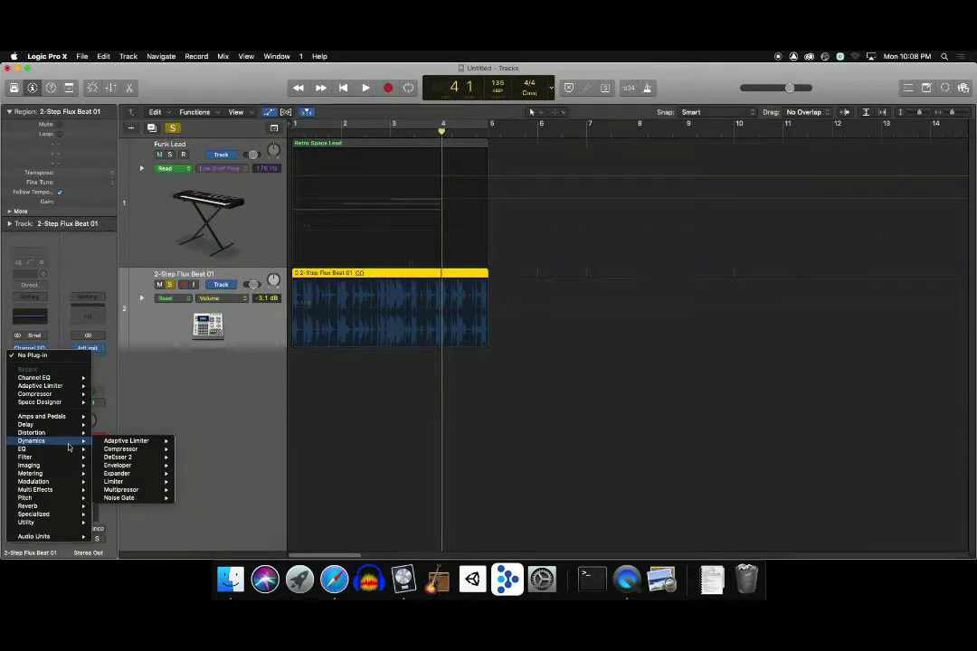
{"action": "mouse_move", "coordinate": [126, 448]}
{"action": "left_click", "coordinate": [190, 449]}
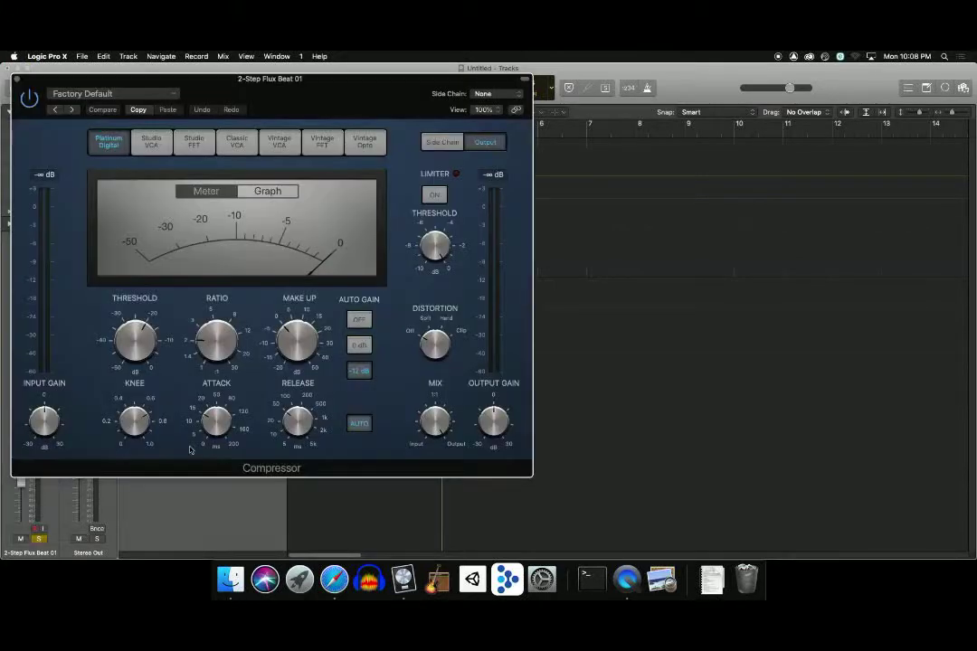
Load the 01 Drums > Opto Drum Kit compressor preset
{"action": "left_click_drag", "start_coordinate": [345, 90], "coordinate": [591, 125]}
{"action": "left_click", "coordinate": [348, 128]}
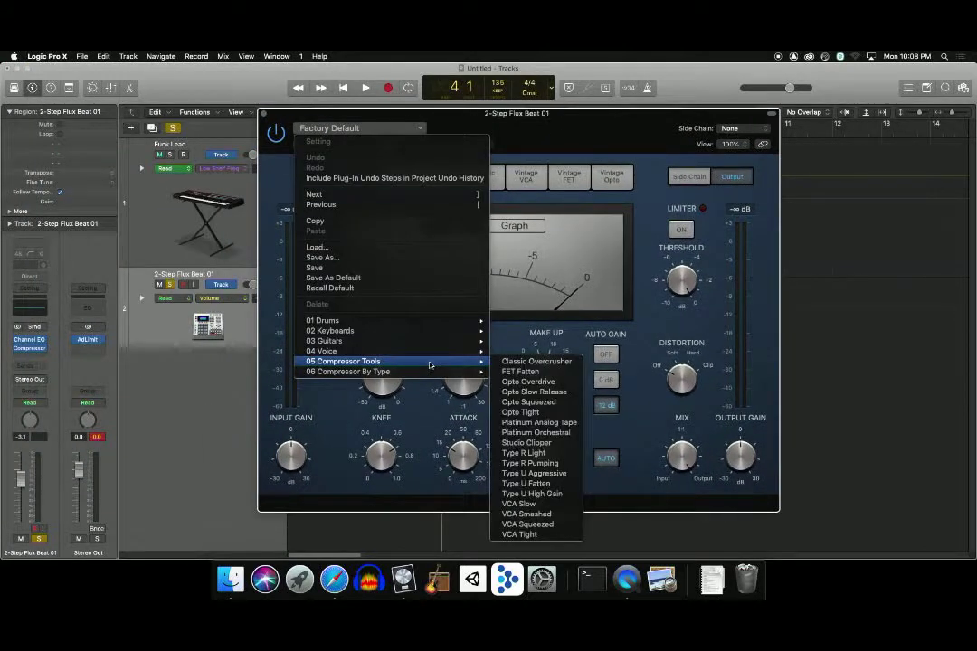
{"action": "mouse_move", "coordinate": [450, 328]}
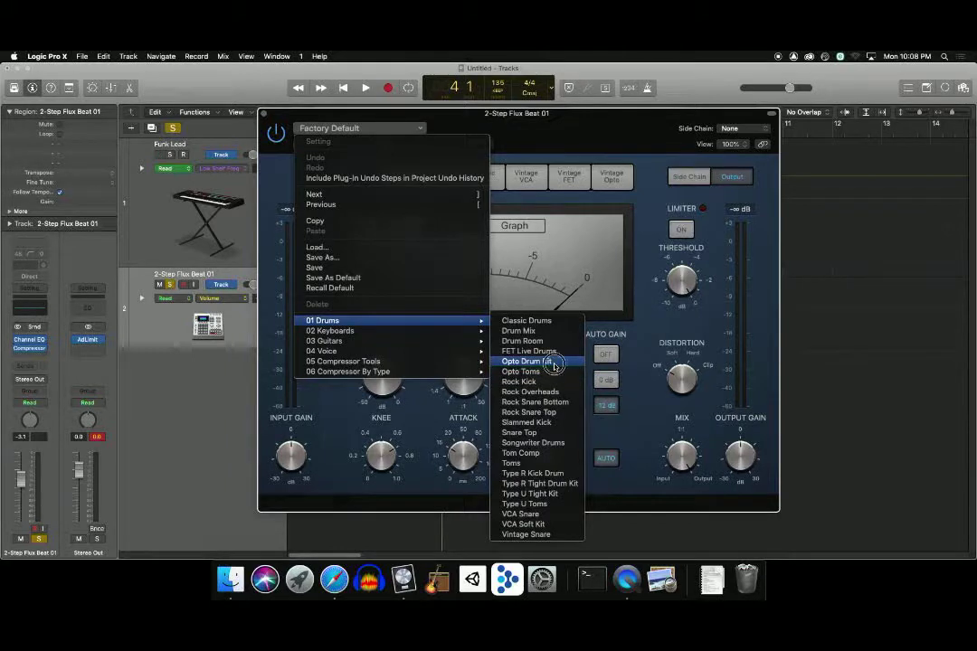
{"action": "left_click", "coordinate": [552, 362]}
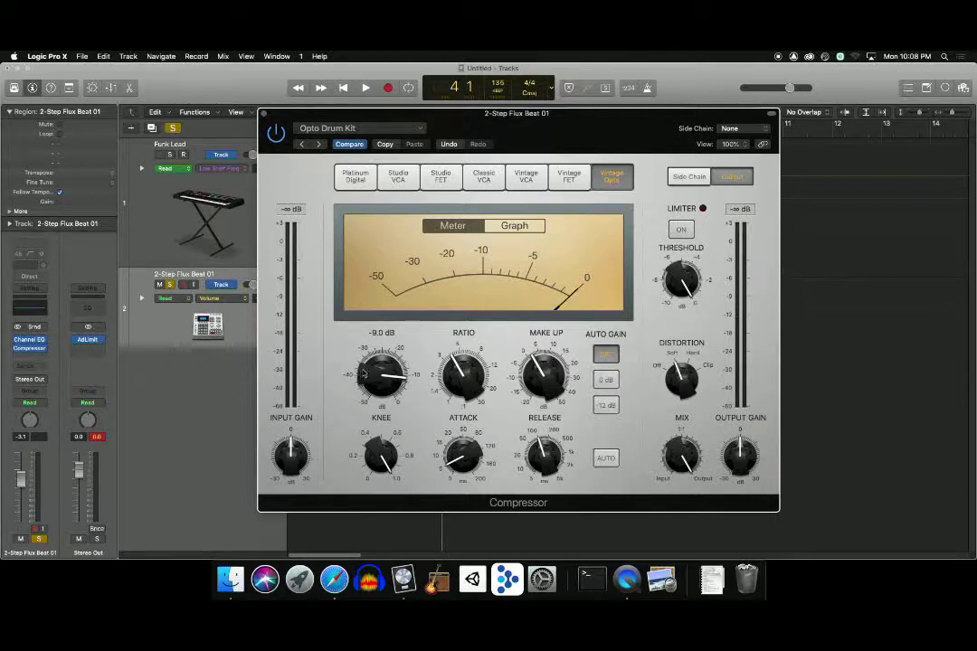
Lower the threshold to -15.5 dB, set a cycle over bars 1–5, and start playback
{"action": "left_click_drag", "start_coordinate": [363, 373], "coordinate": [373, 393]}
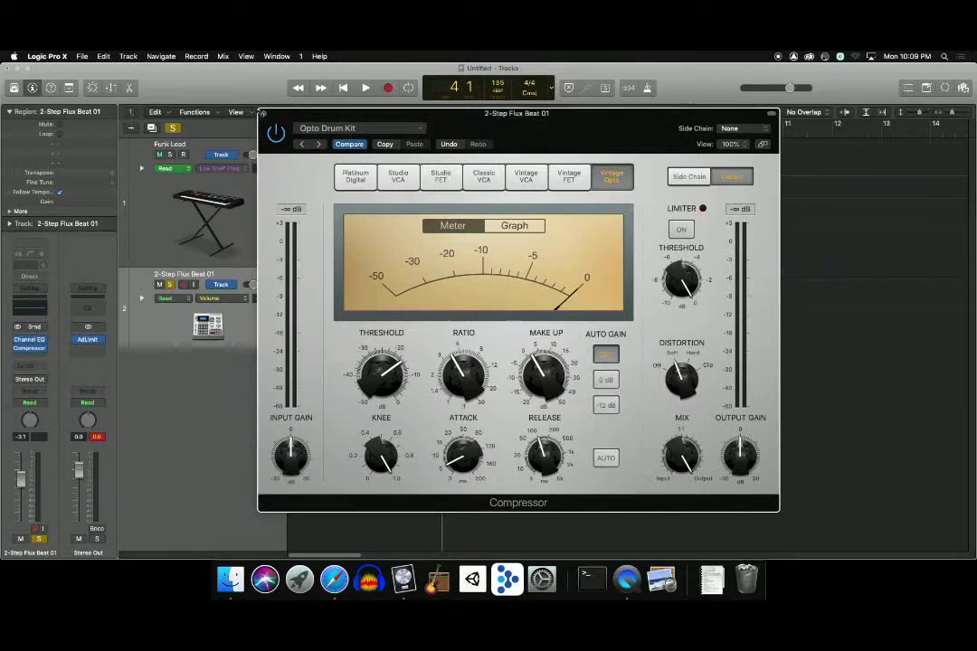
{"action": "left_click_drag", "start_coordinate": [295, 117], "coordinate": [502, 197]}
{"action": "left_click", "coordinate": [354, 130]}
{"action": "left_click", "coordinate": [362, 124]}
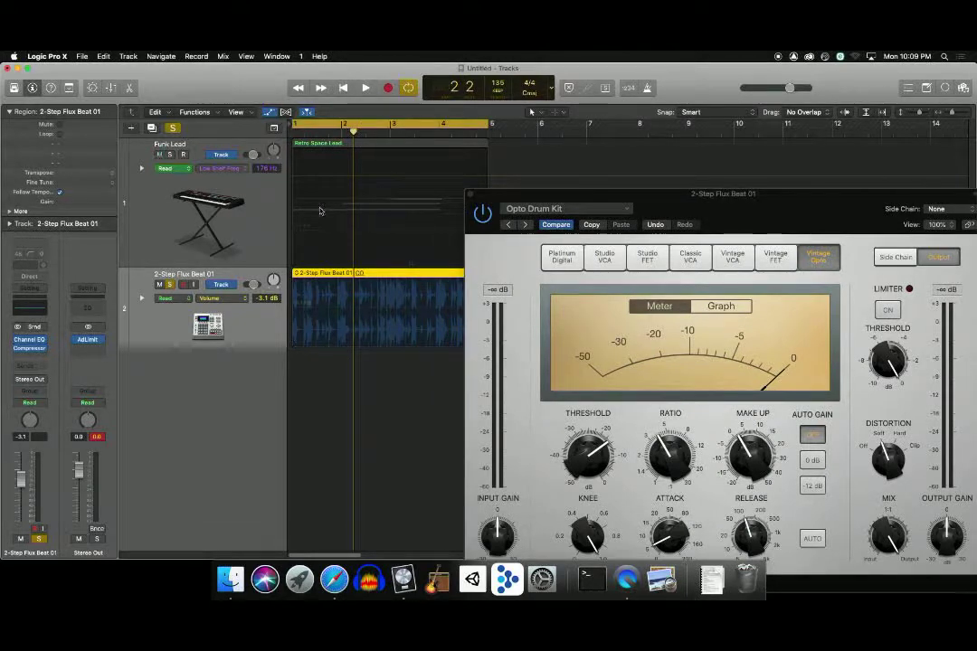
{"action": "key", "text": "a"}
{"action": "key", "text": "space"}
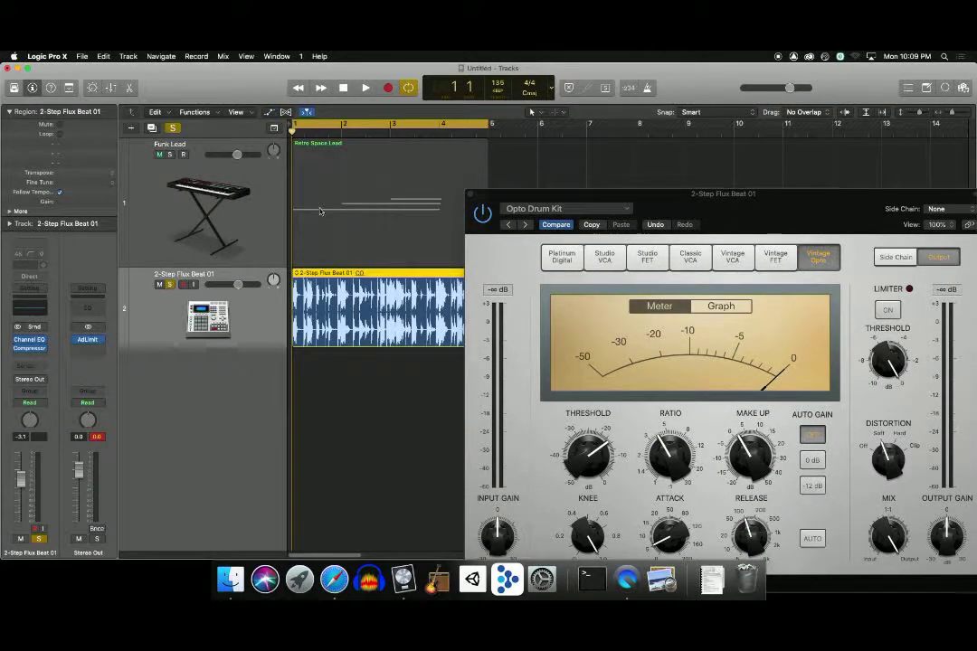
{"action": "key", "text": "XF86AudioRaiseVolume"}
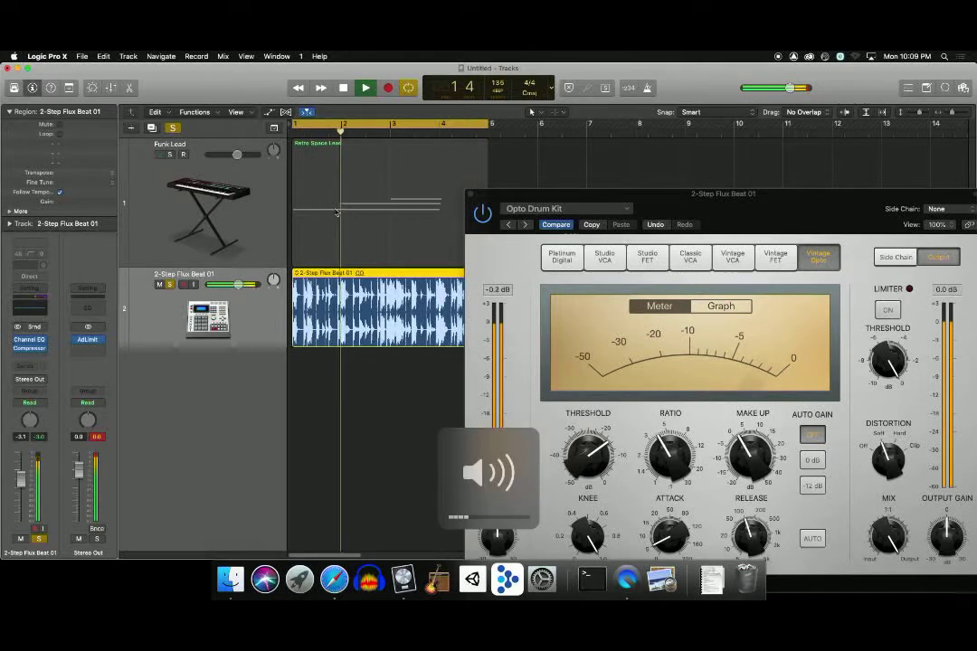
{"action": "left_click_drag", "start_coordinate": [724, 194], "coordinate": [647, 154]}
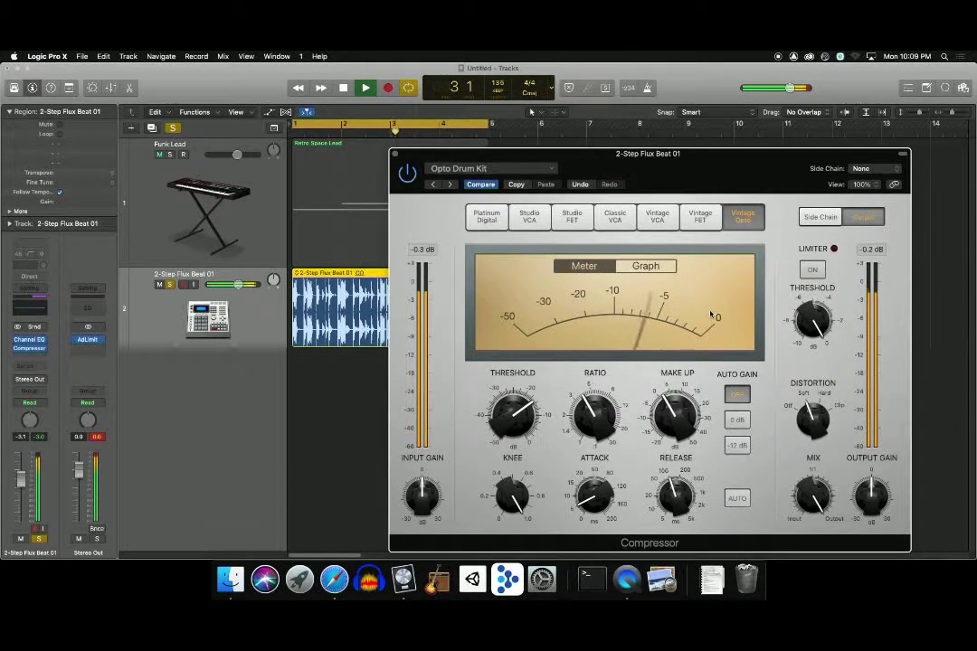
Dial in threshold -17 dB, ratio 6.3:1 and make-up gain 5.5 dB while listening
{"action": "left_click", "coordinate": [594, 421]}
{"action": "left_click_drag", "start_coordinate": [512, 414], "coordinate": [519, 434]}
{"action": "mouse_move", "coordinate": [595, 414]}
{"action": "left_mouse_down"}
{"action": "mouse_move", "coordinate": [597, 403]}
{"action": "mouse_move", "coordinate": [596, 416]}
{"action": "left_mouse_up"}
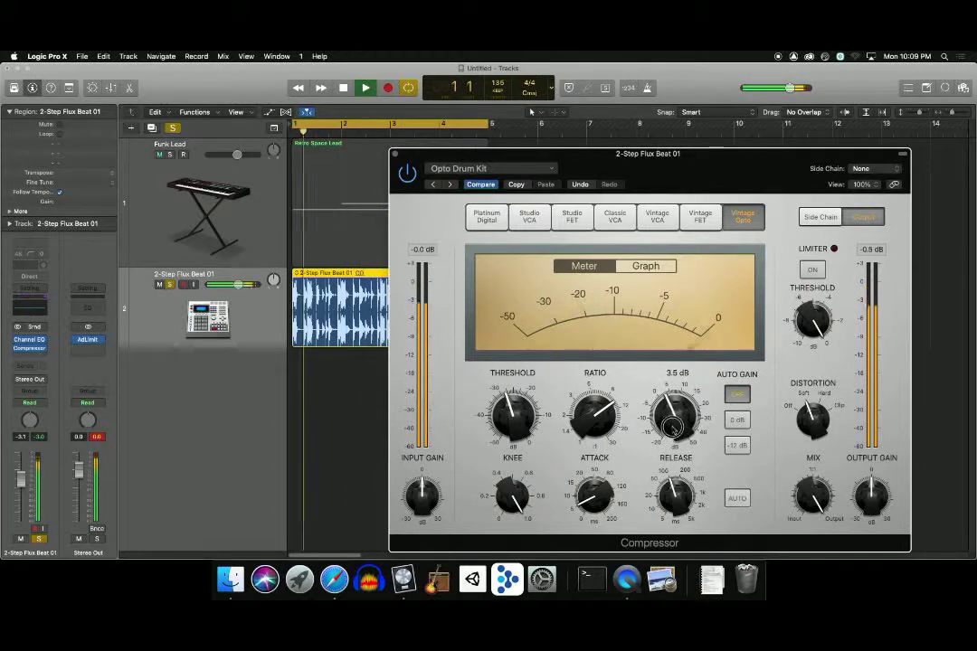
{"action": "left_click_drag", "start_coordinate": [671, 428], "coordinate": [671, 411]}
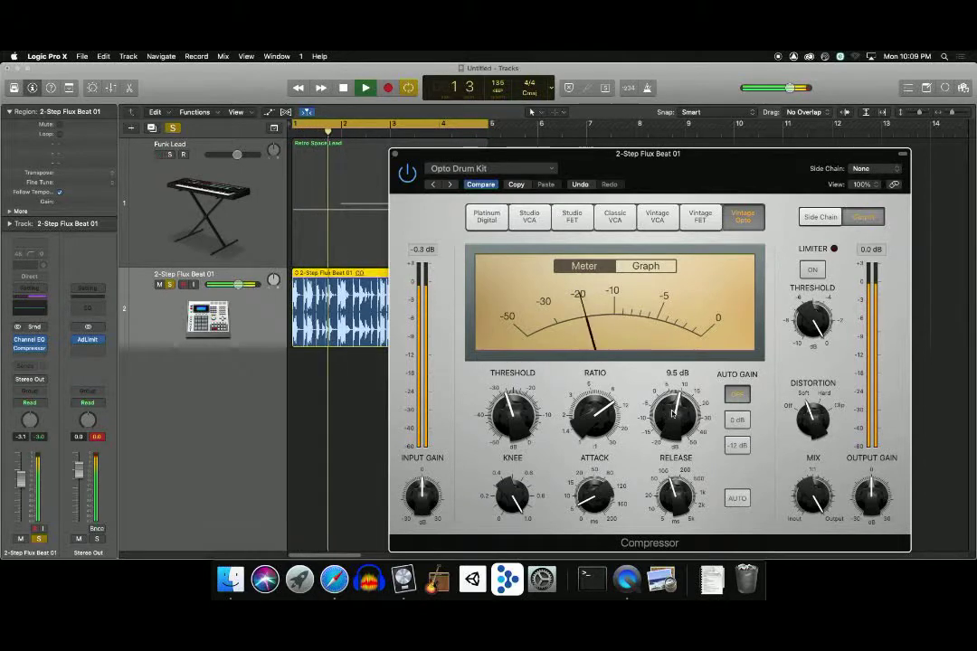
{"action": "left_click_drag", "start_coordinate": [671, 412], "coordinate": [672, 414]}
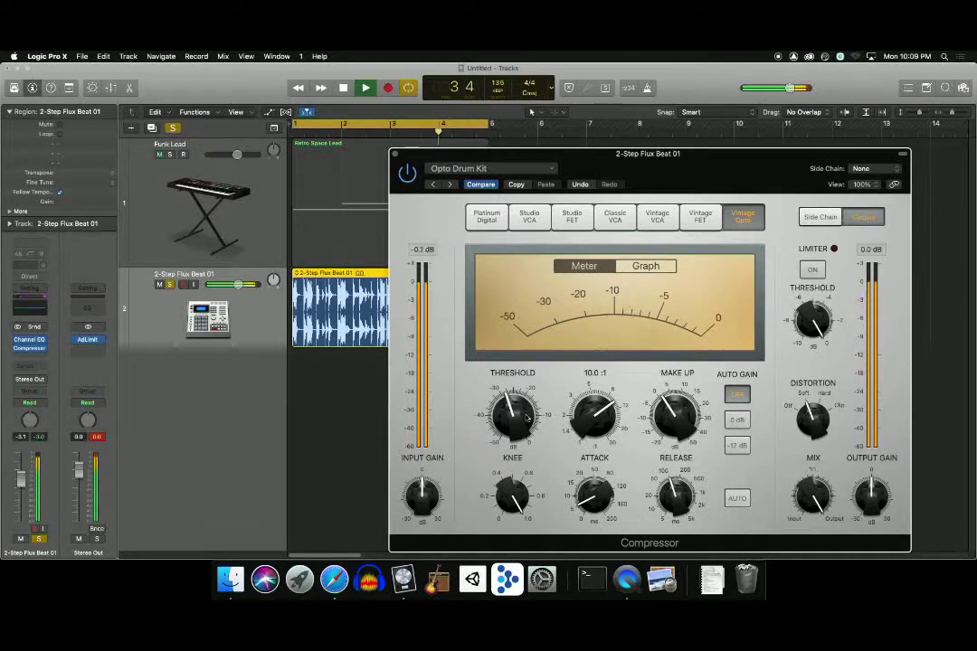
{"action": "left_click_drag", "start_coordinate": [520, 414], "coordinate": [589, 434]}
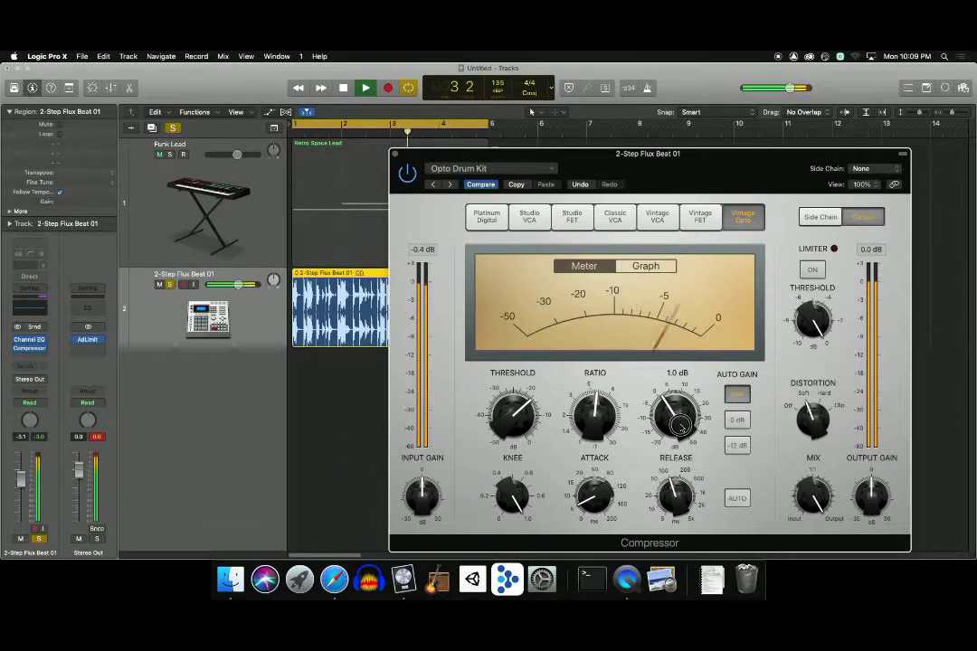
{"action": "left_click_drag", "start_coordinate": [681, 425], "coordinate": [680, 412]}
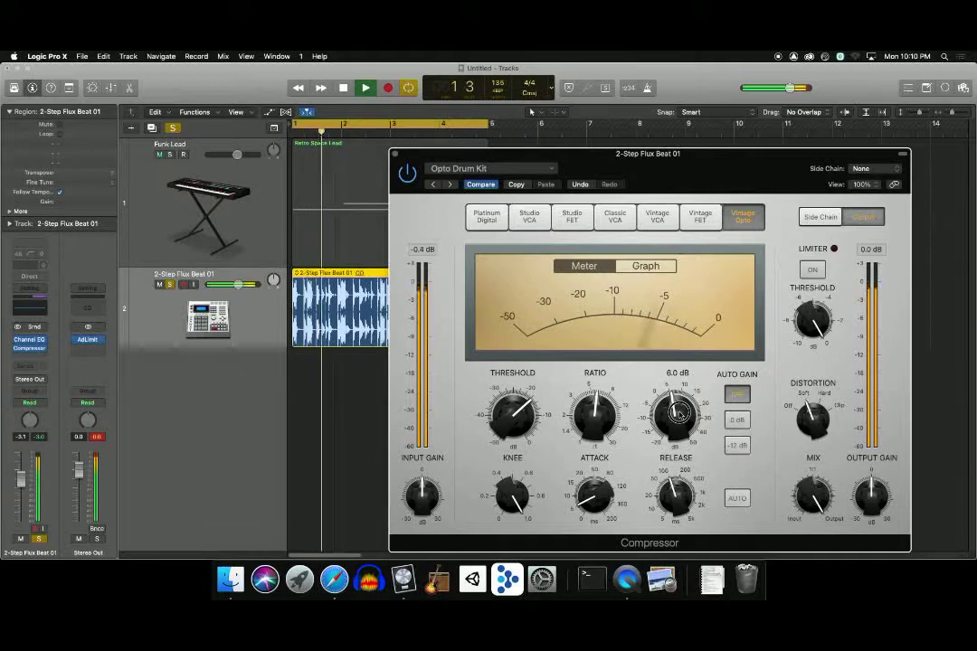
{"action": "left_click_drag", "start_coordinate": [680, 413], "coordinate": [681, 418]}
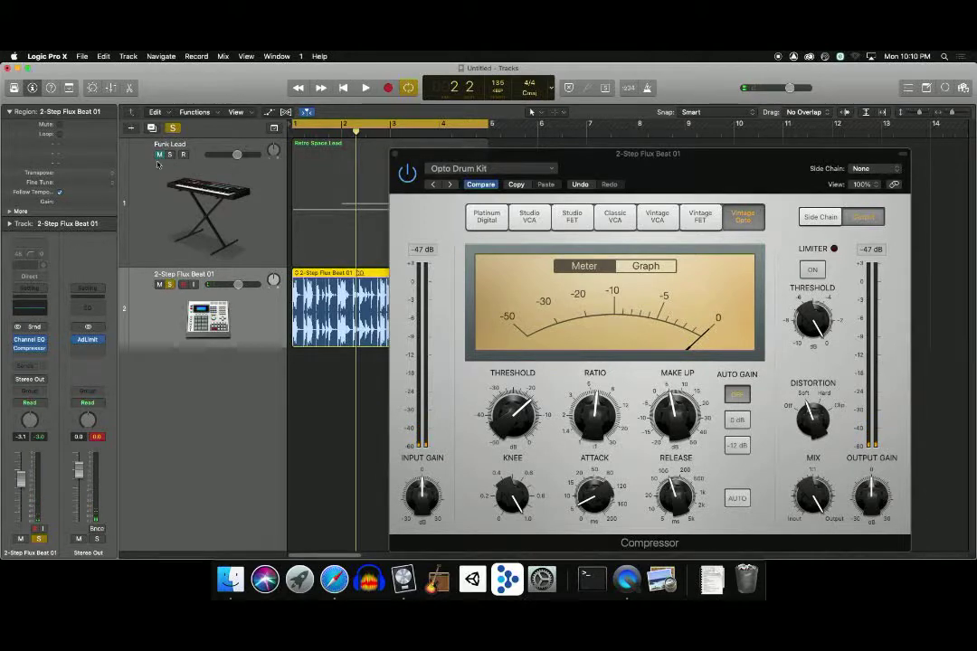
Unsolo 2-Step Flux Beat and play both tracks together, then stop
{"action": "left_click", "coordinate": [169, 284]}
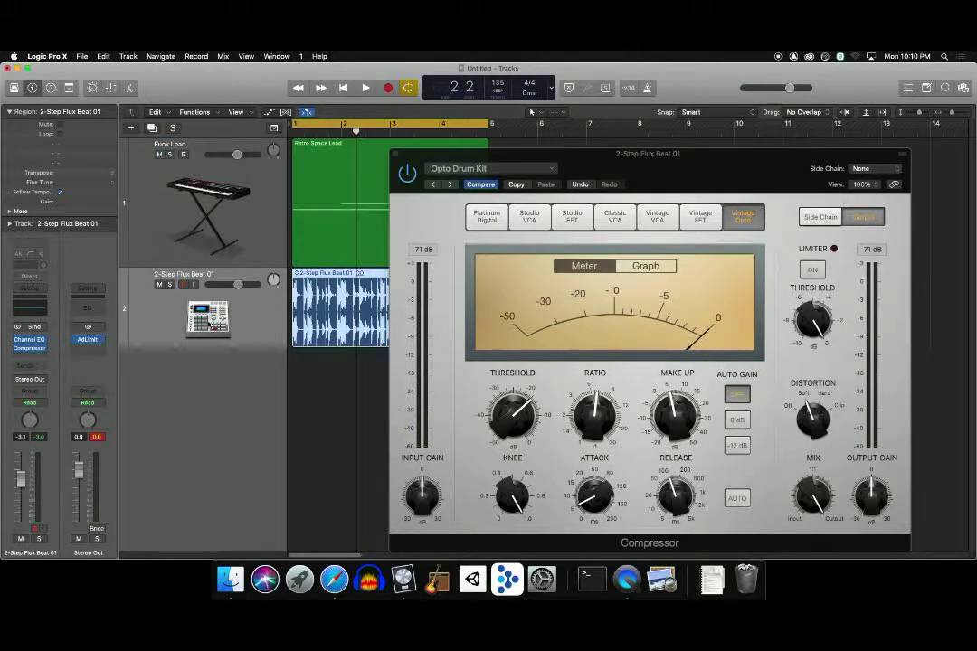
{"action": "key", "text": "space"}
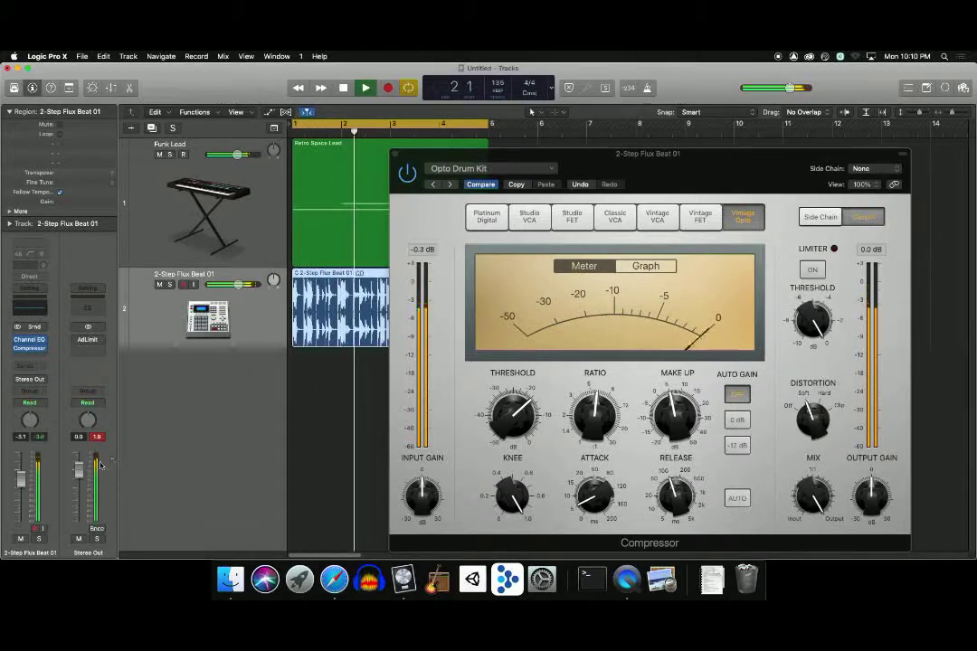
{"action": "key", "text": "space"}
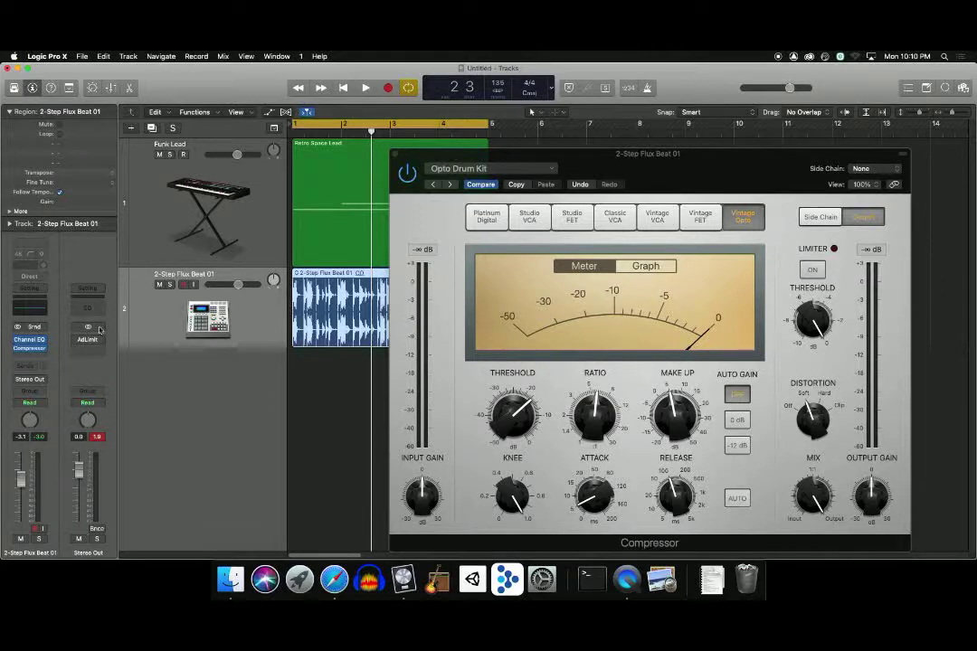
Browse the Stereo Out limiter's plug-in list and dismiss it unchanged
{"action": "left_click", "coordinate": [101, 341]}
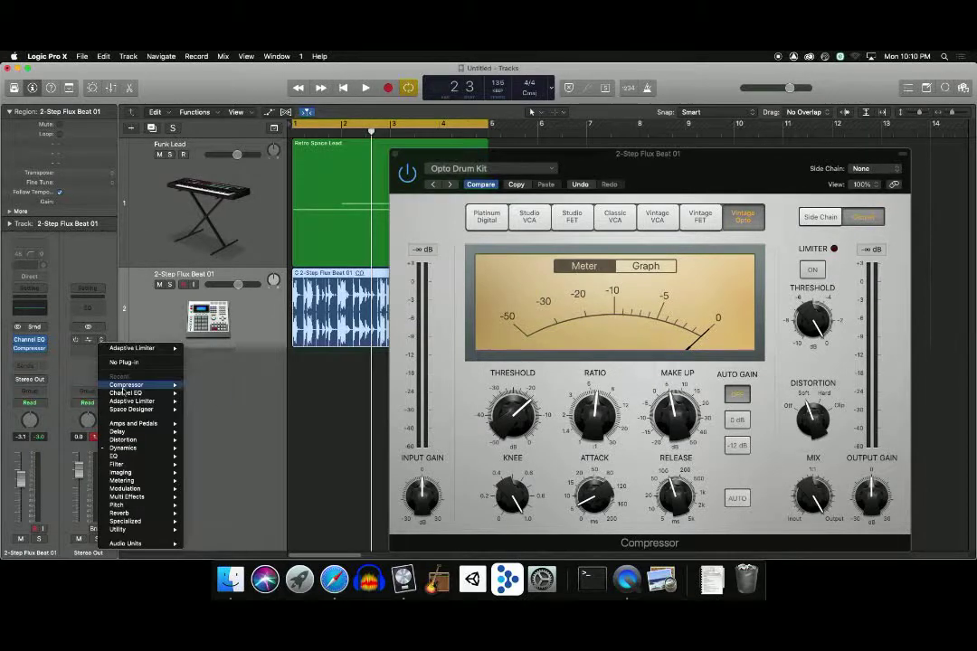
{"action": "mouse_move", "coordinate": [164, 450]}
{"action": "mouse_move", "coordinate": [260, 452]}
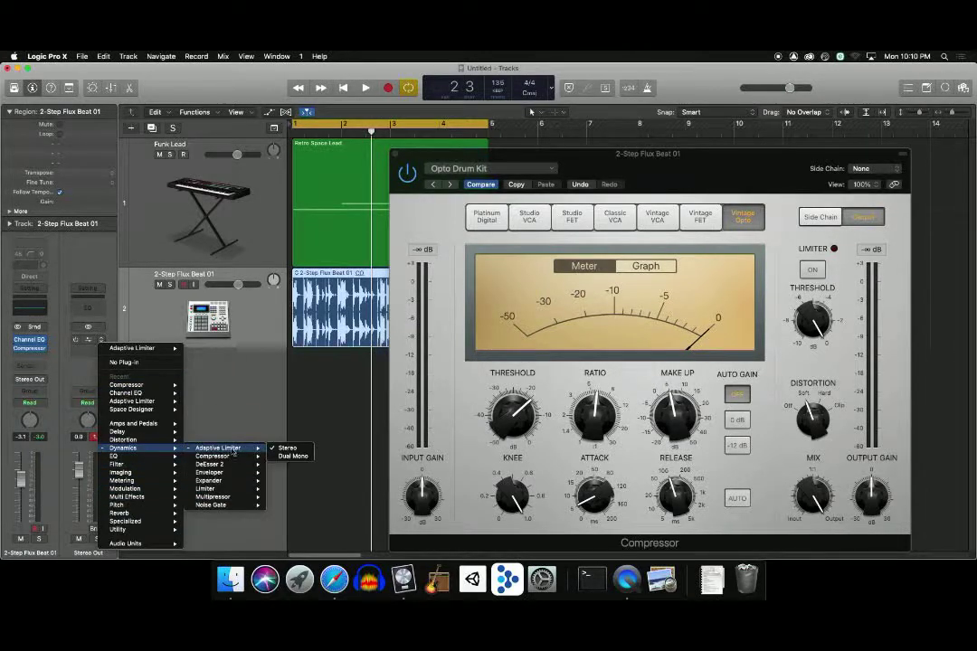
{"action": "left_click", "coordinate": [212, 390]}
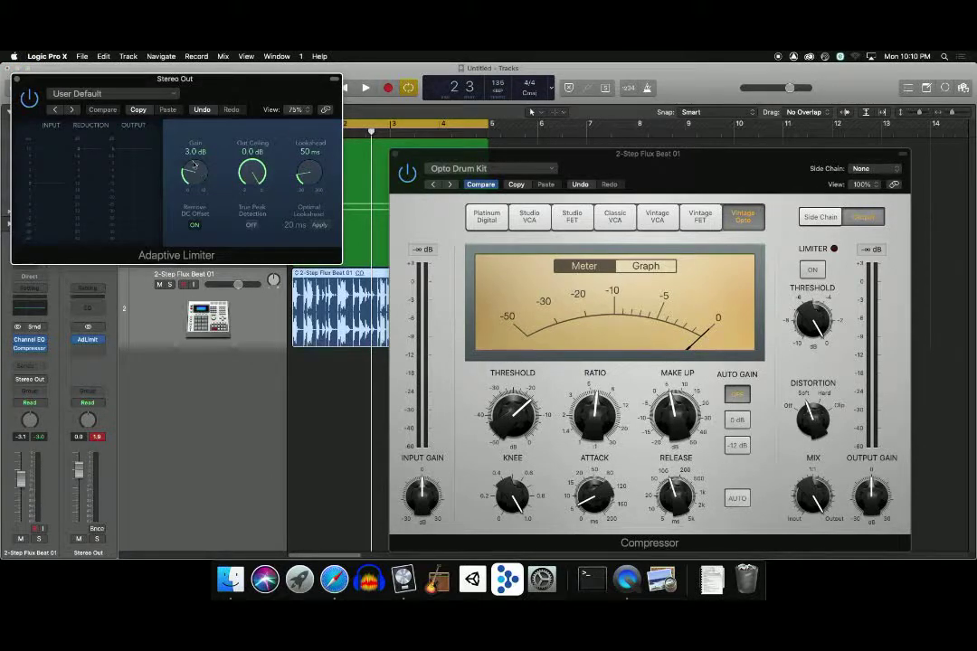
Load the Soft Limiter preset, close the Adaptive Limiter window, and move the Compressor aside
{"action": "left_click", "coordinate": [132, 93]}
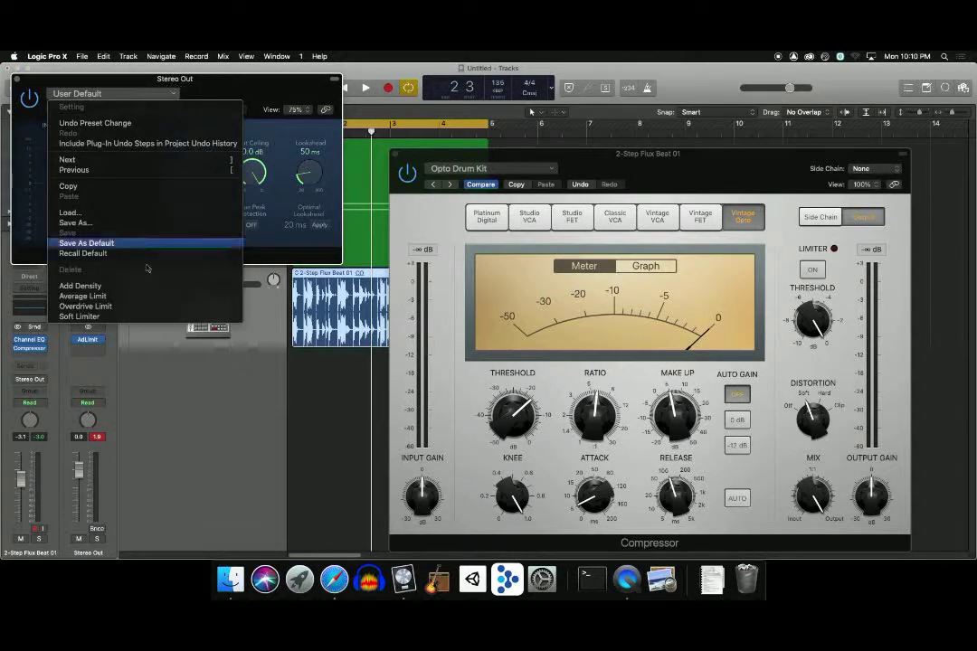
{"action": "left_click", "coordinate": [132, 316]}
{"action": "left_click_drag", "start_coordinate": [235, 83], "coordinate": [280, 187]}
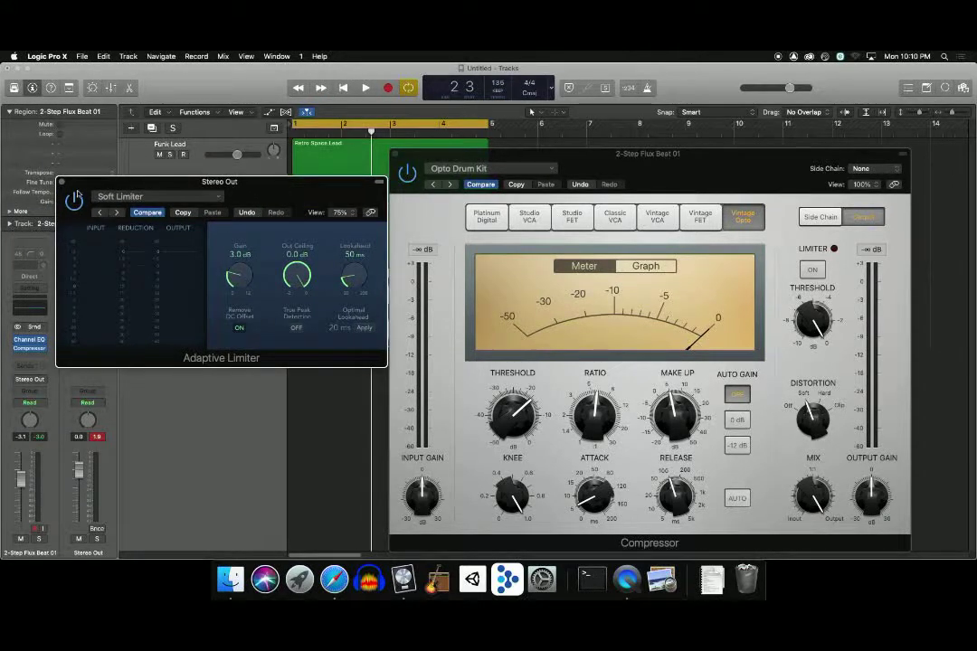
{"action": "left_click", "coordinate": [63, 182]}
{"action": "left_click_drag", "start_coordinate": [504, 157], "coordinate": [557, 128]}
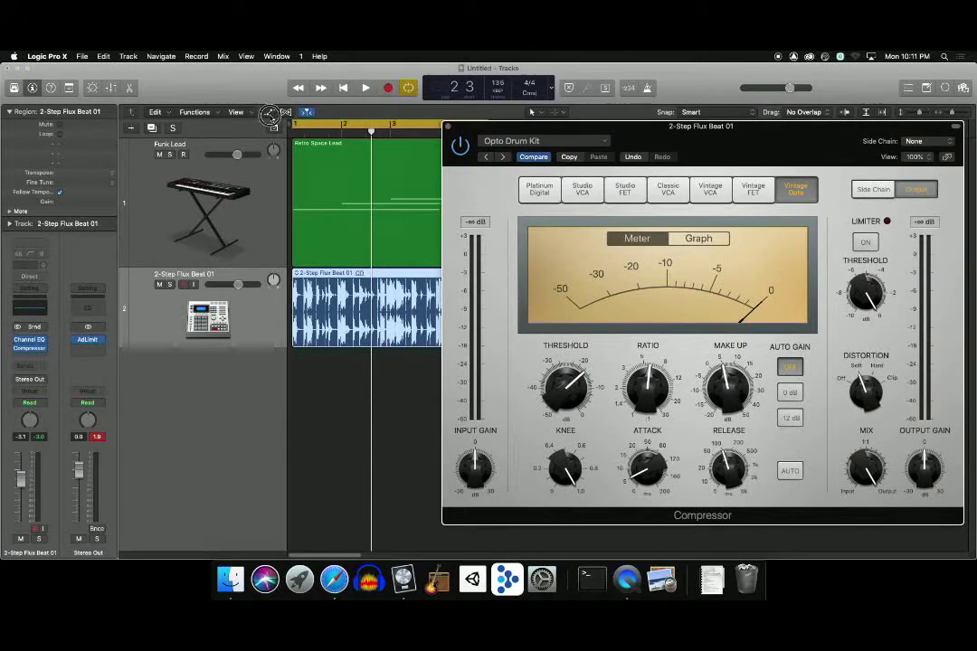
Show automation and add drum volume points dipping the drums to -9.3 dB
{"action": "key", "text": "a"}
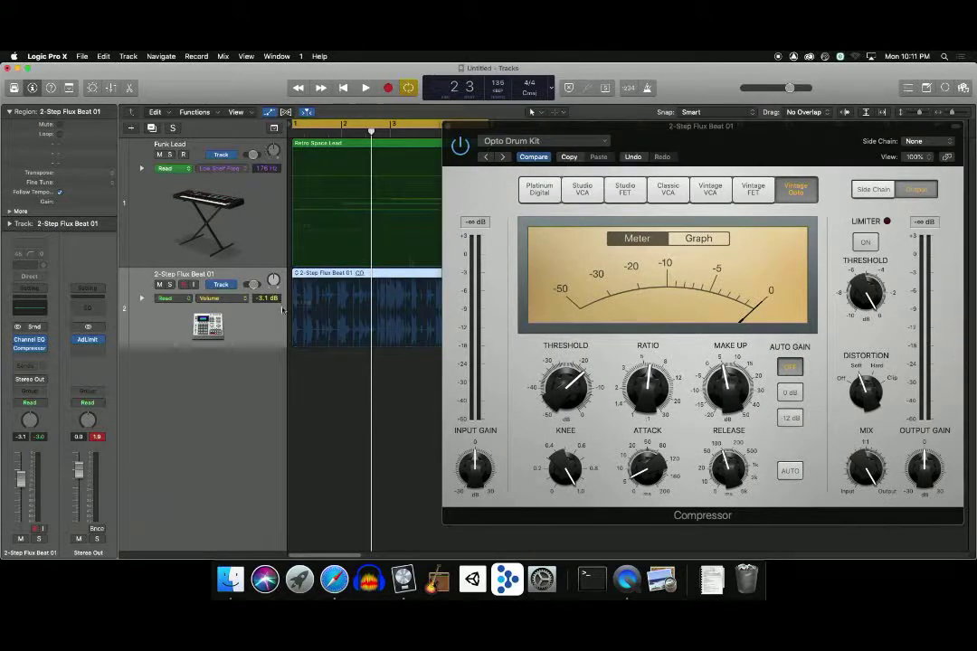
{"action": "left_click", "coordinate": [333, 310]}
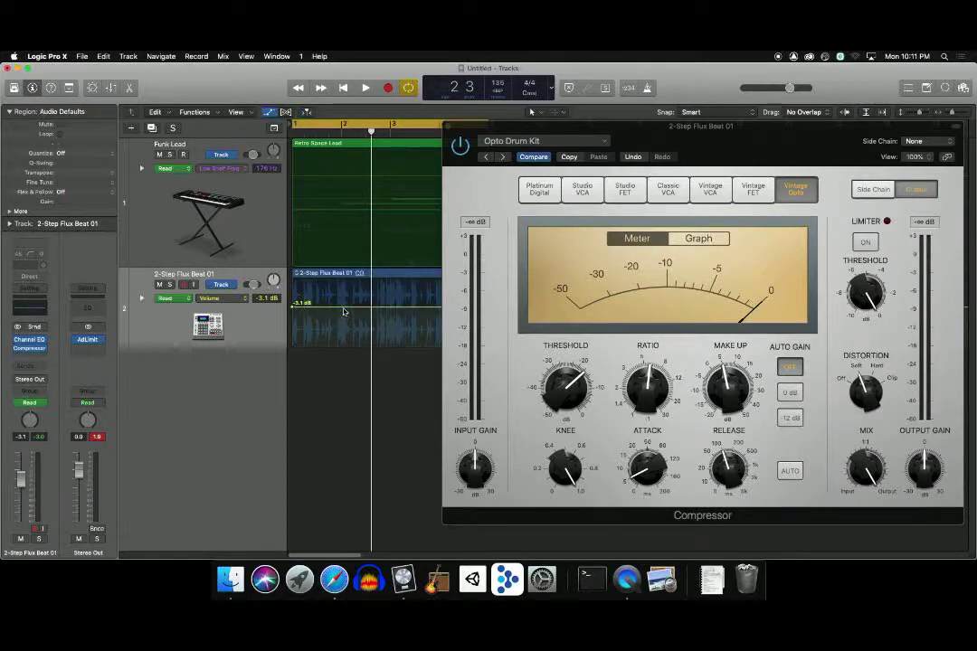
{"action": "mouse_move", "coordinate": [371, 312]}
{"action": "left_mouse_down"}
{"action": "mouse_move", "coordinate": [389, 327]}
{"action": "mouse_move", "coordinate": [380, 323]}
{"action": "left_mouse_up"}
{"action": "left_click", "coordinate": [377, 323]}
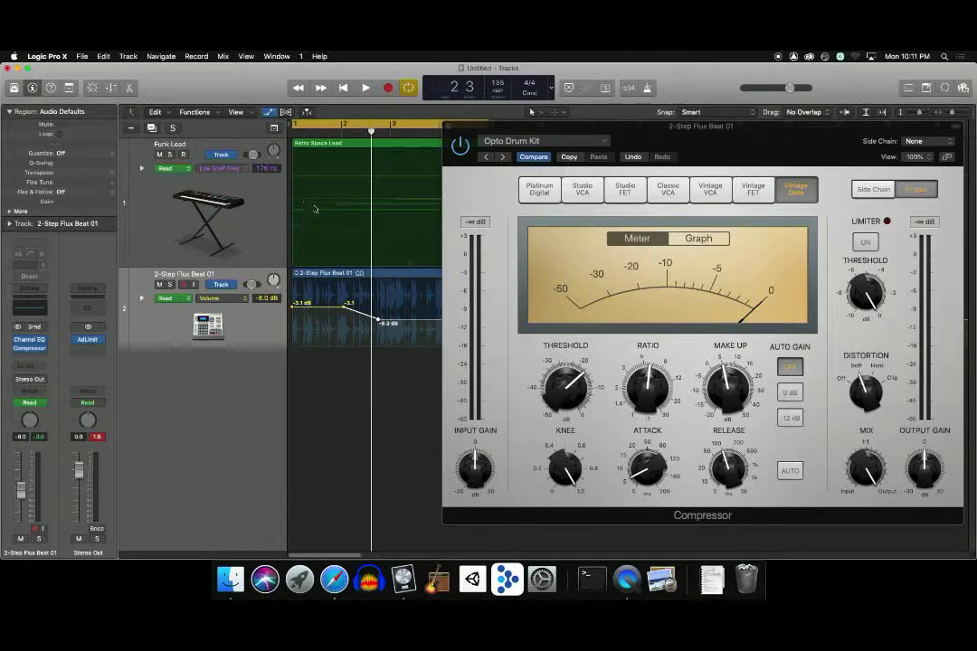
Automate Funk Lead's volume as a ramp rising from -13.2 dB to -6.4 dB
{"action": "left_click", "coordinate": [242, 169]}
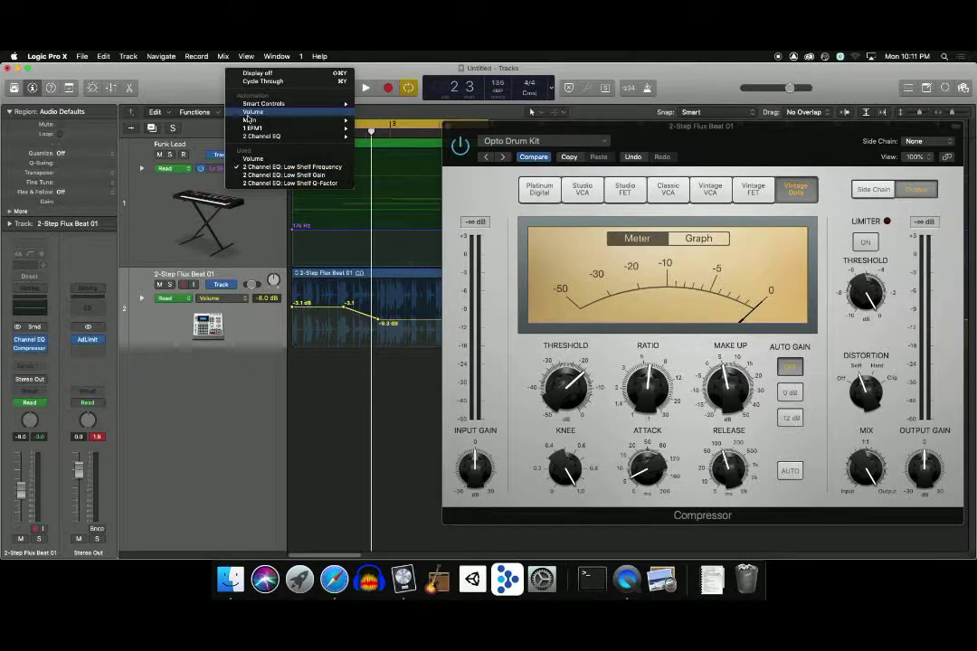
{"action": "left_click", "coordinate": [217, 155]}
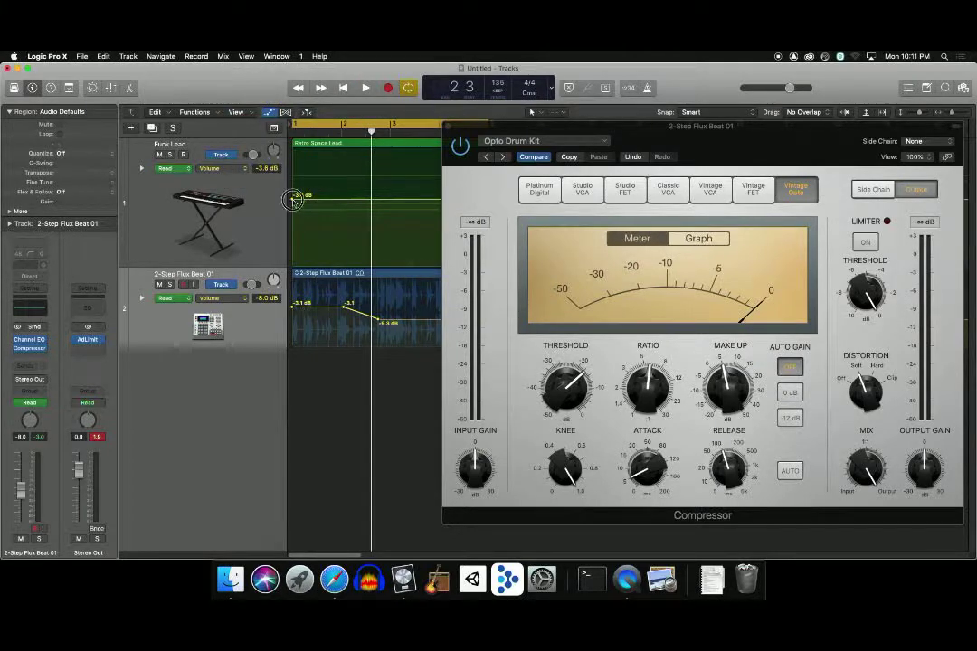
{"action": "left_click_drag", "start_coordinate": [293, 199], "coordinate": [300, 226]}
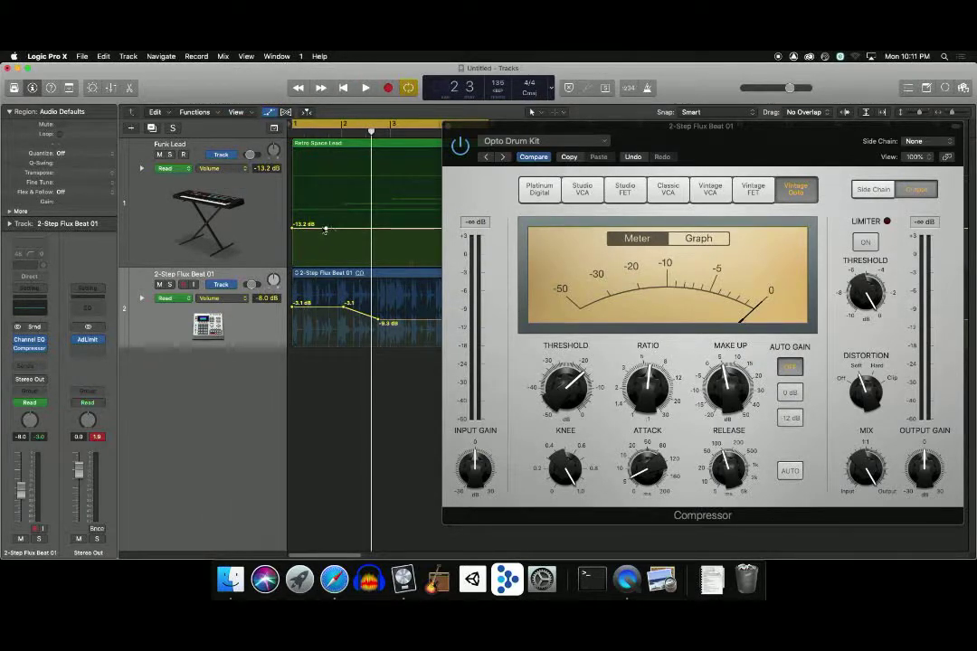
{"action": "left_click", "coordinate": [309, 229]}
{"action": "left_click", "coordinate": [375, 213]}
{"action": "left_click_drag", "start_coordinate": [374, 201], "coordinate": [361, 208]}
{"action": "left_click_drag", "start_coordinate": [487, 127], "coordinate": [493, 162]}
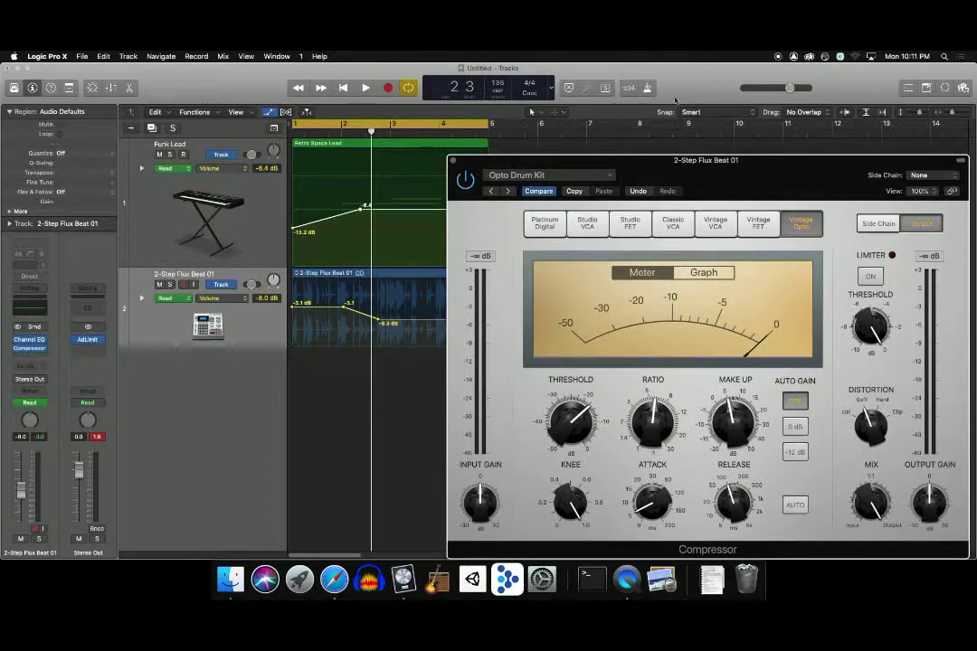
Lower the drum Compressor's make-up gain to 2.6 dB
{"action": "left_click_drag", "start_coordinate": [687, 165], "coordinate": [676, 154]}
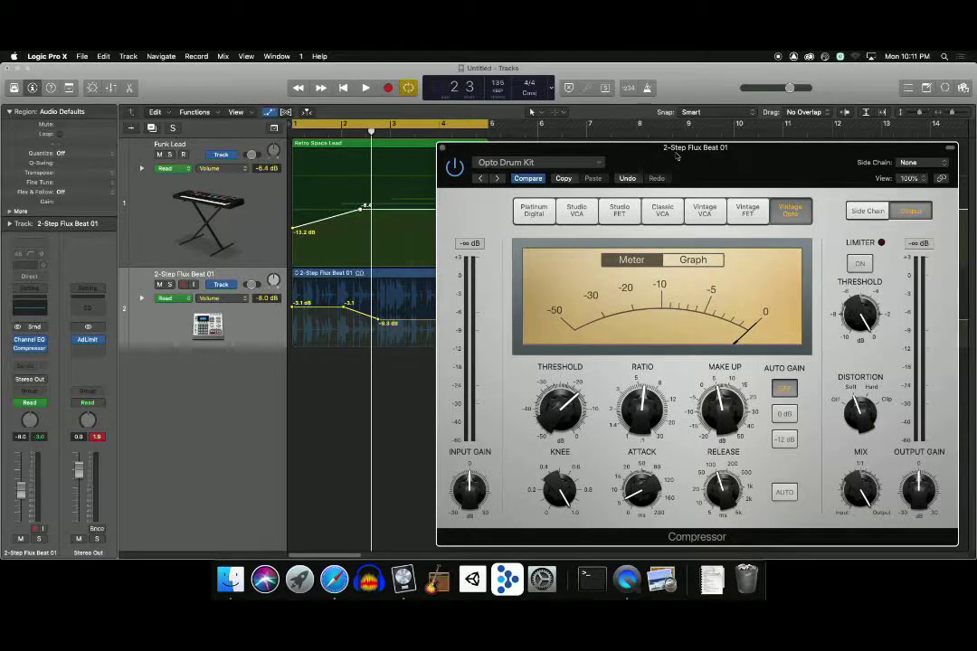
{"action": "left_click_drag", "start_coordinate": [759, 158], "coordinate": [760, 155]}
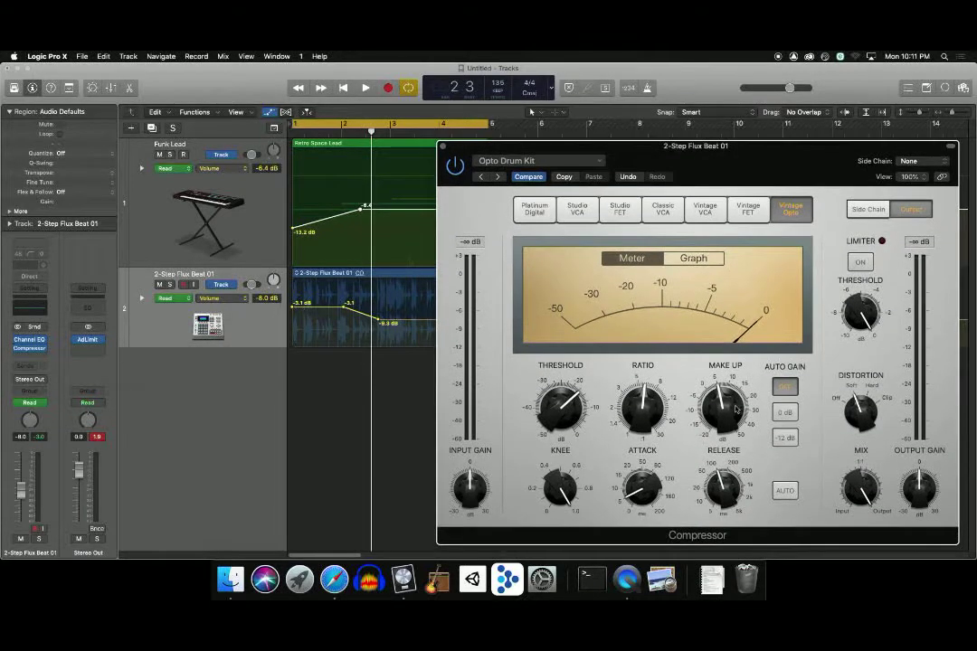
{"action": "left_click", "coordinate": [730, 407]}
{"action": "left_click_drag", "start_coordinate": [730, 407], "coordinate": [731, 414]}
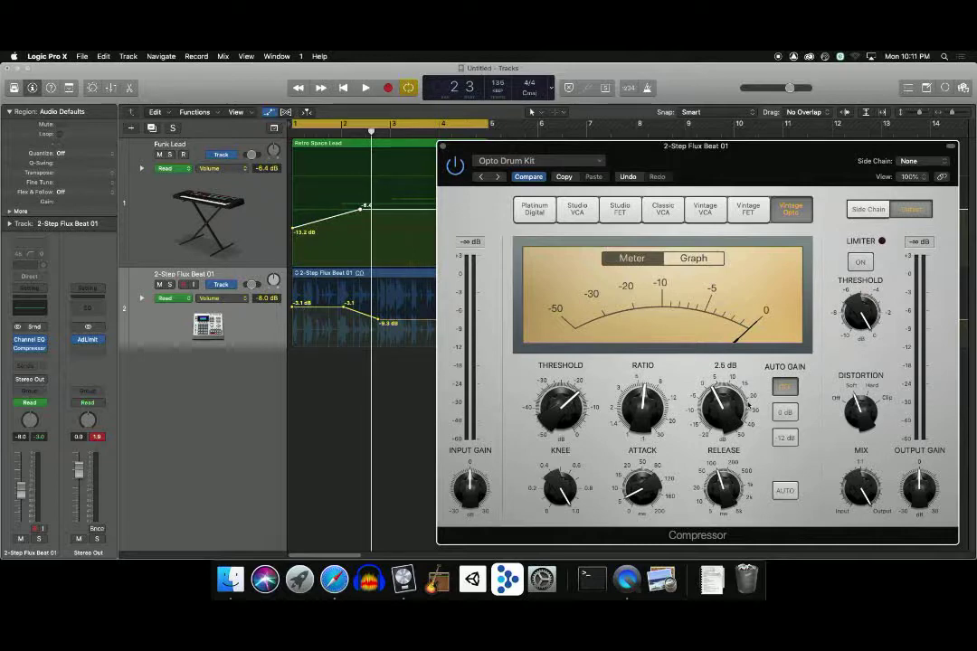
Close the Compressor, play from bar 1 to hear the automation, then hide automation lanes
{"action": "left_click", "coordinate": [442, 146]}
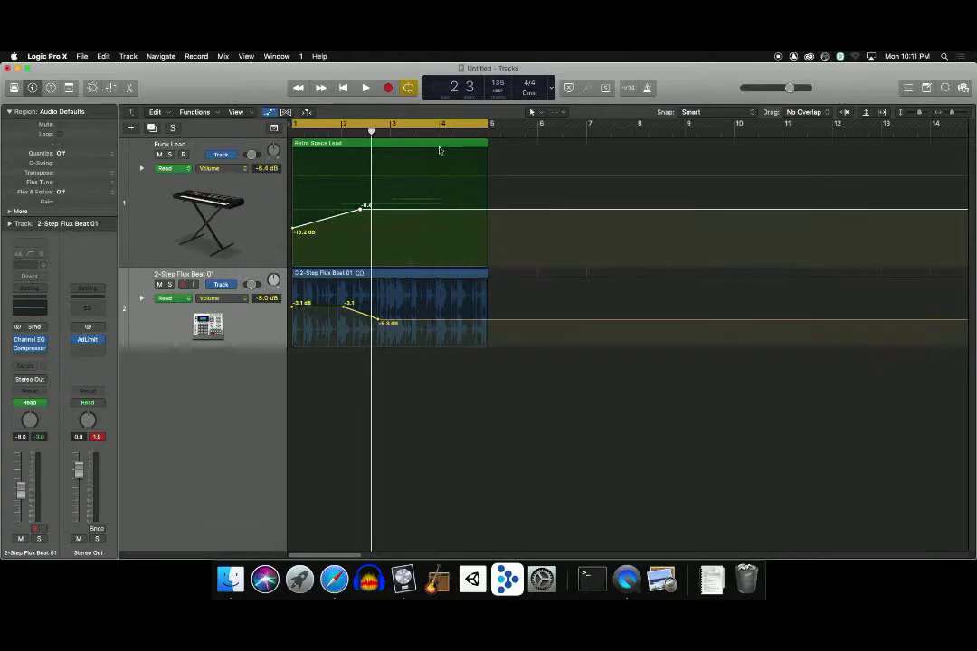
{"action": "key", "text": "Return"}
{"action": "key", "text": "space"}
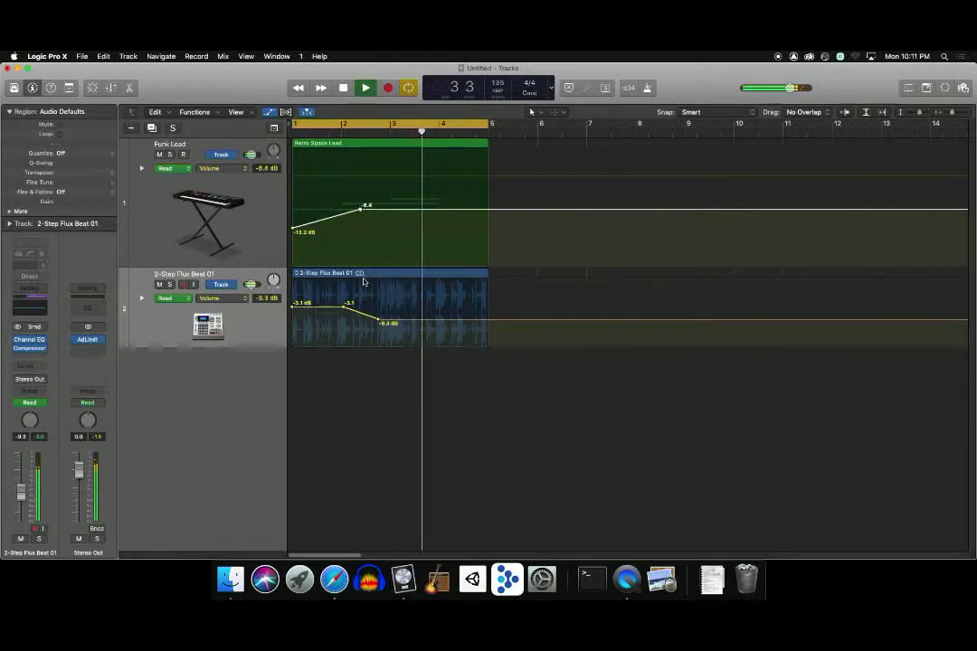
{"action": "key", "text": "space"}
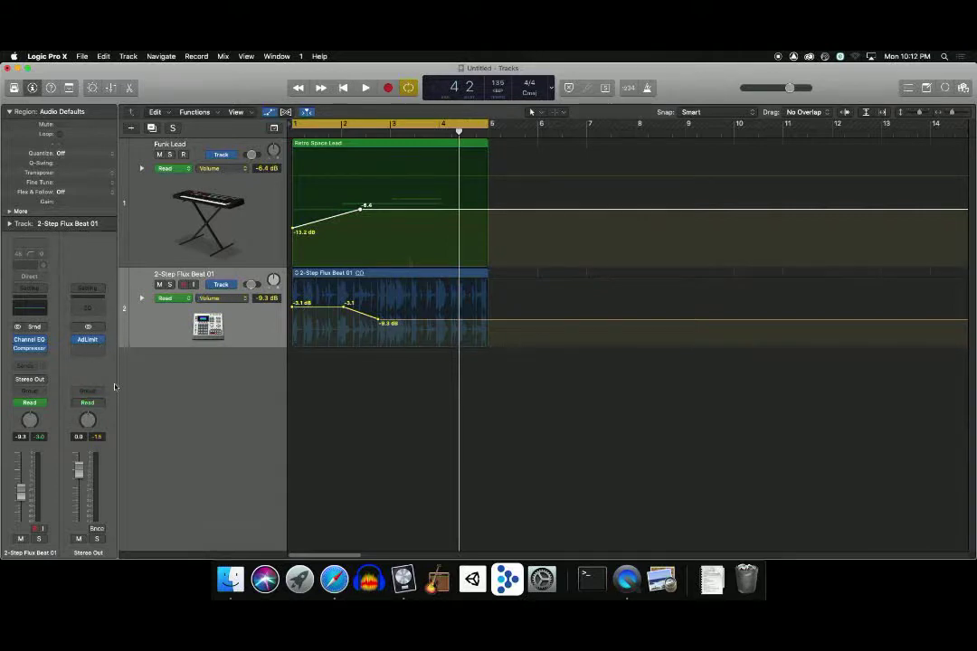
{"action": "key", "text": "a"}
{"action": "key", "text": "Return"}
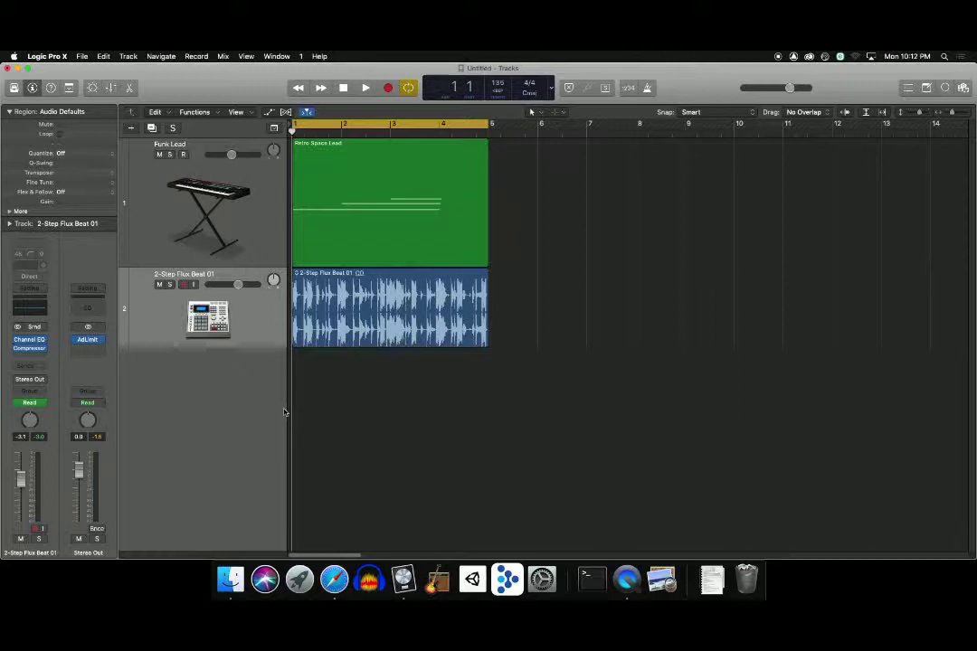
Check the plug-ins: Channel EQ and Opto Drum Kit Compressor on drums, Soft Limiter on Stereo Out
{"action": "mouse_move", "coordinate": [42, 344]}
Open the Mixer briefly, close it, and select the Retro Space Lead region
{"action": "mouse_move", "coordinate": [103, 341]}
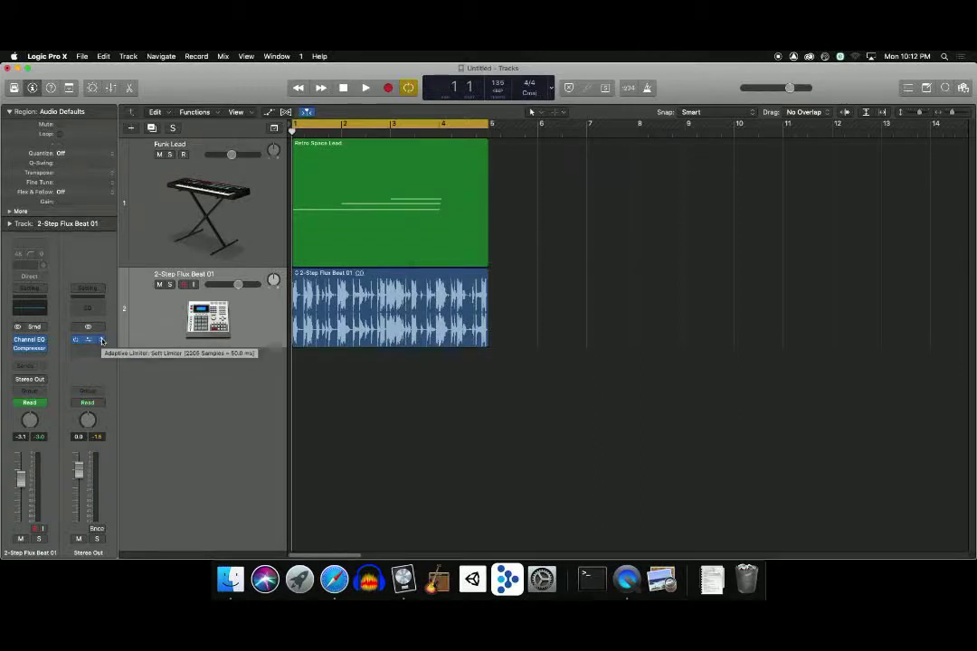
{"action": "key", "text": "x"}
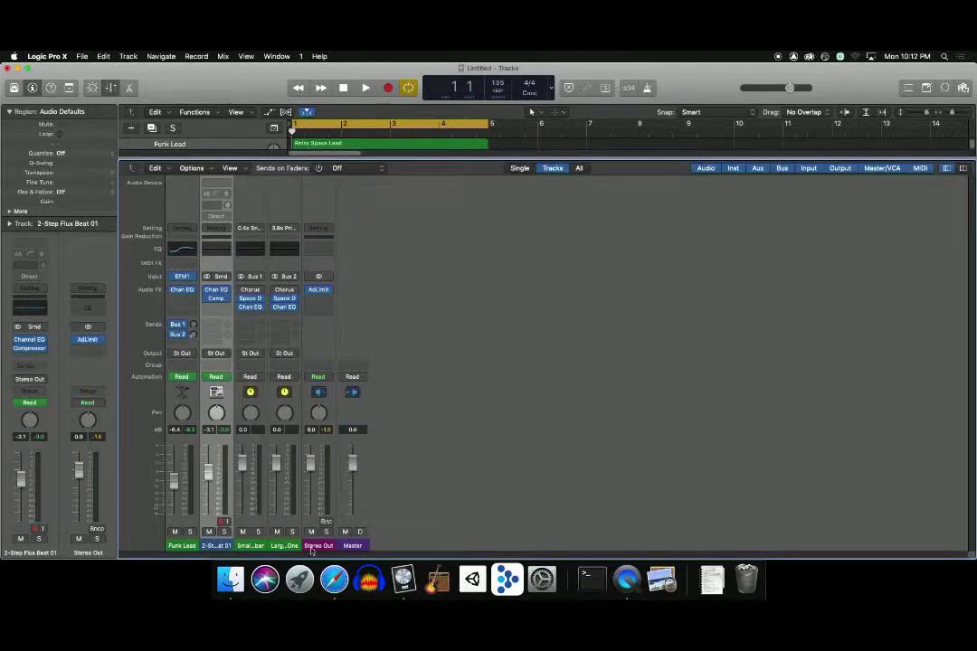
{"action": "mouse_move", "coordinate": [329, 292]}
{"action": "key", "text": "x"}
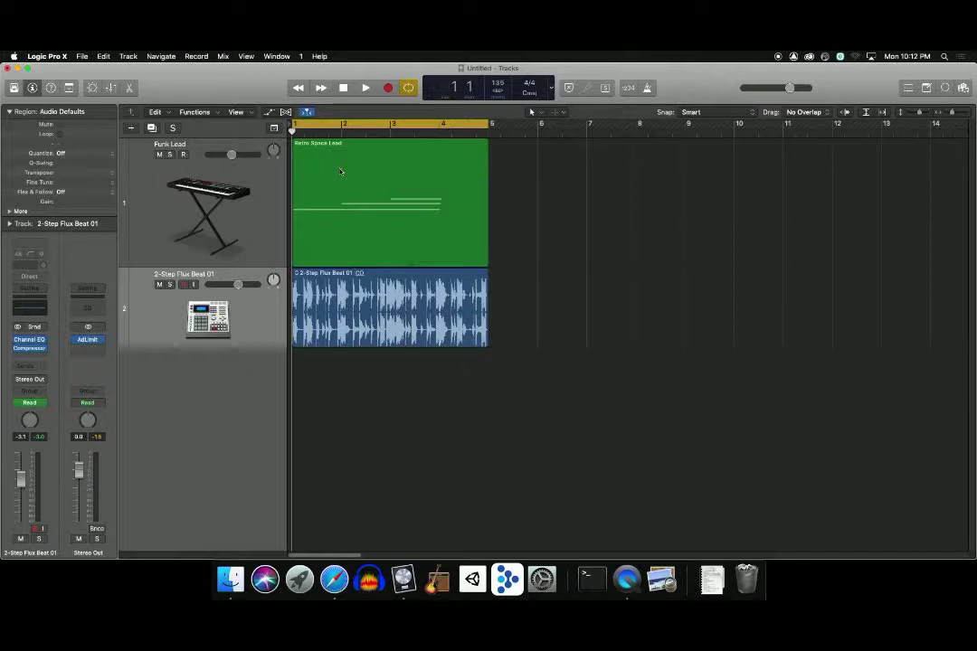
{"action": "left_click", "coordinate": [396, 147]}
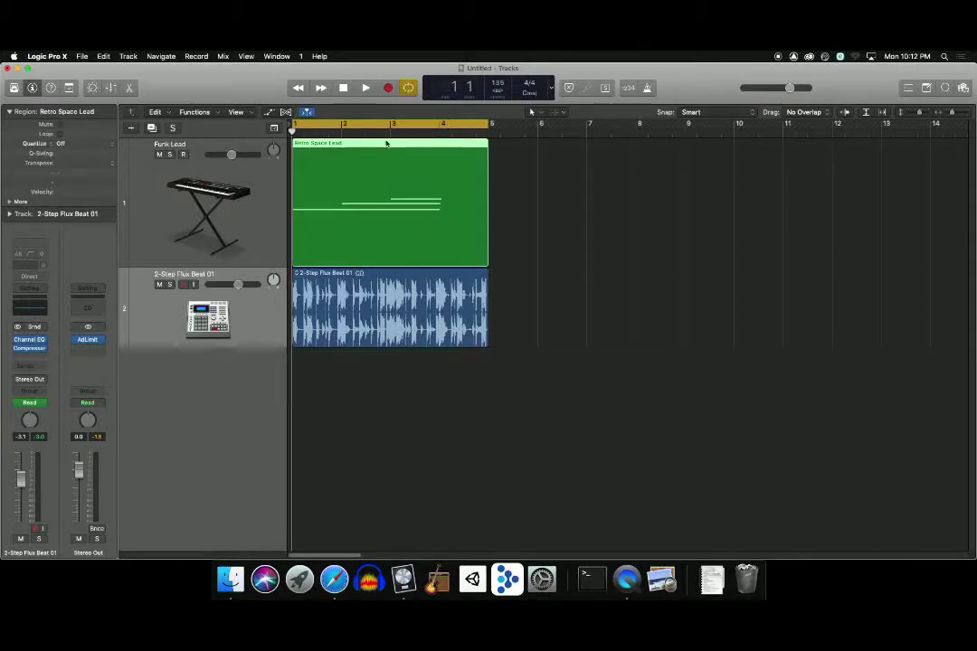
Add the House Girl Beat 01 loop to Funk Lead at bar 6, leaving automation in place
{"action": "key", "text": "o"}
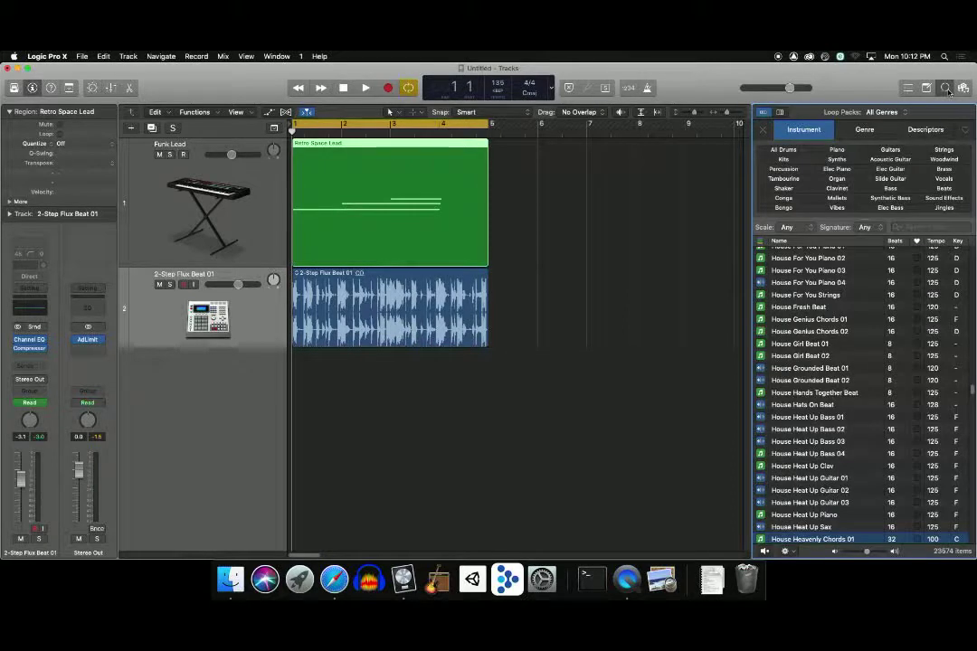
{"action": "left_click_drag", "start_coordinate": [758, 356], "coordinate": [633, 238]}
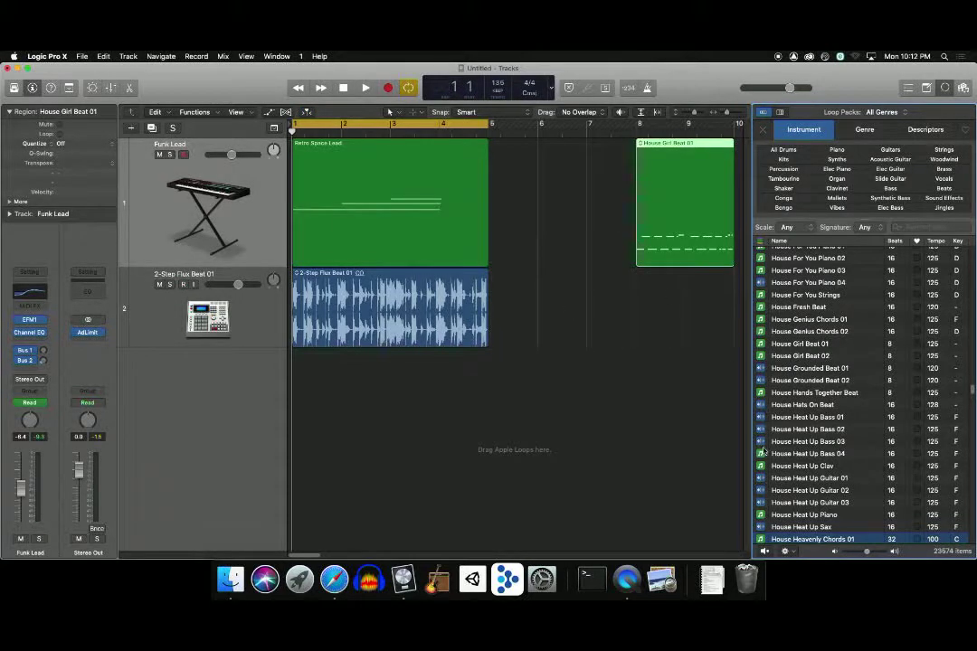
{"action": "left_click_drag", "start_coordinate": [695, 151], "coordinate": [594, 150]}
{"action": "left_click", "coordinate": [558, 232]}
{"action": "left_click", "coordinate": [535, 233]}
{"action": "key", "text": "c"}
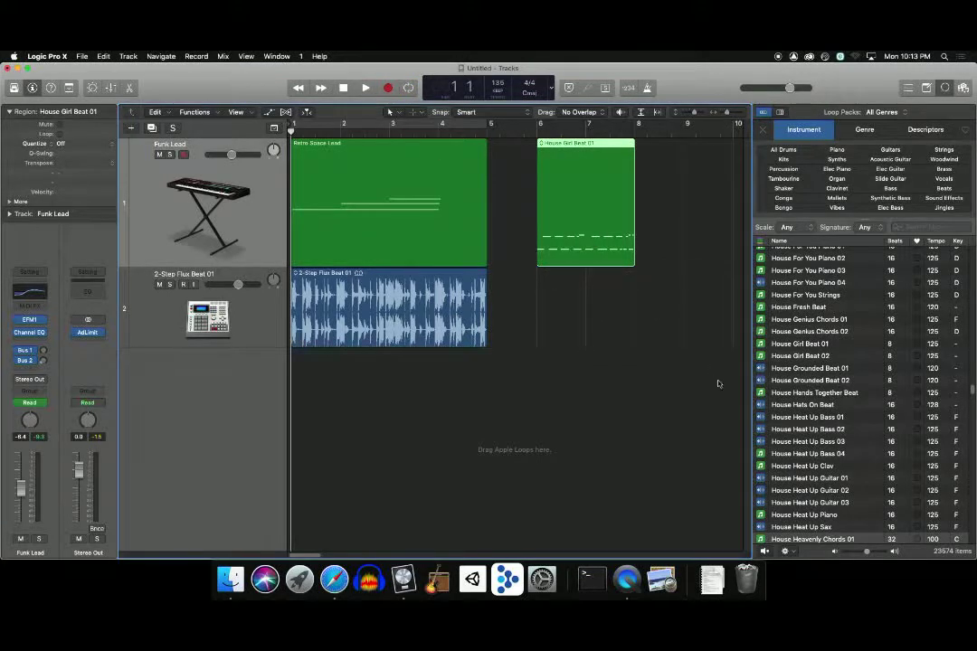
Add House Knock Down Beat to Funk Lead after bar 8, moving automation with it
{"action": "scroll", "coordinate": [757, 425], "scroll_direction": "down", "scroll_amount": 5}
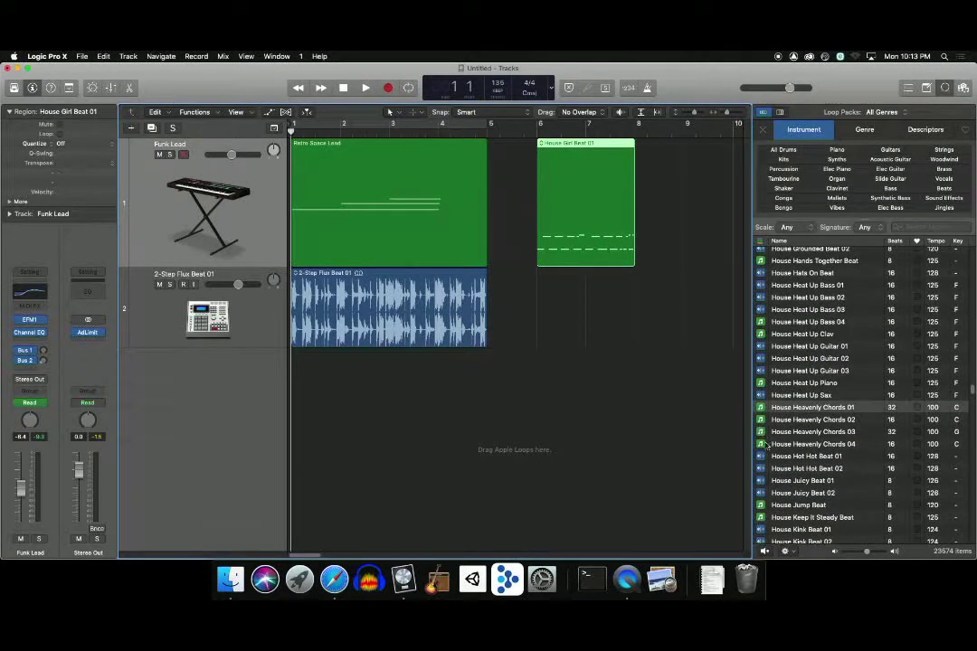
{"action": "scroll", "coordinate": [769, 451], "scroll_direction": "down", "scroll_amount": 4}
{"action": "left_click_drag", "start_coordinate": [770, 449], "coordinate": [662, 212]}
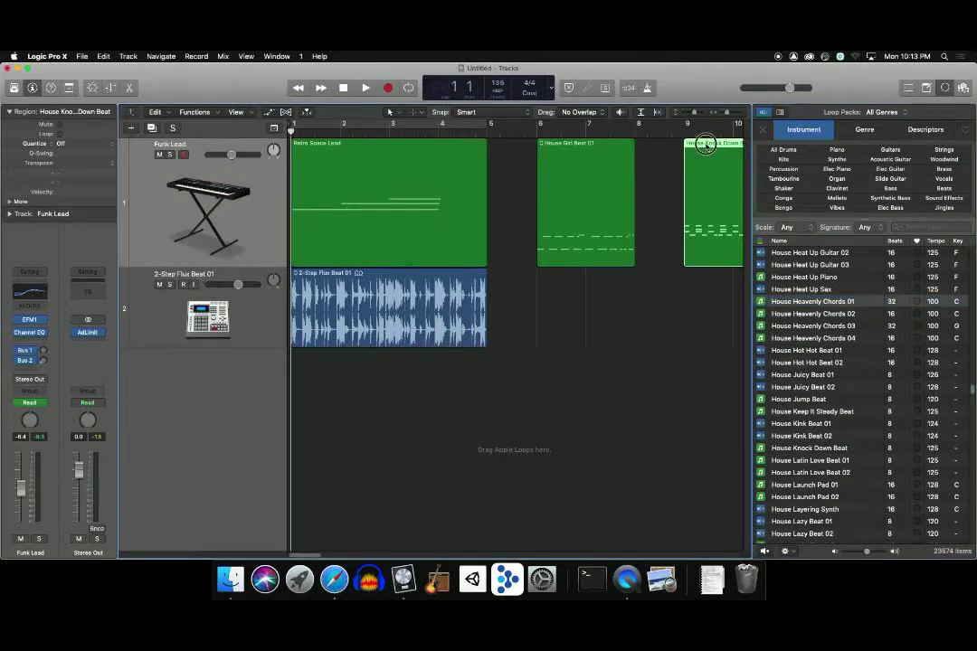
{"action": "left_click_drag", "start_coordinate": [685, 149], "coordinate": [650, 149]}
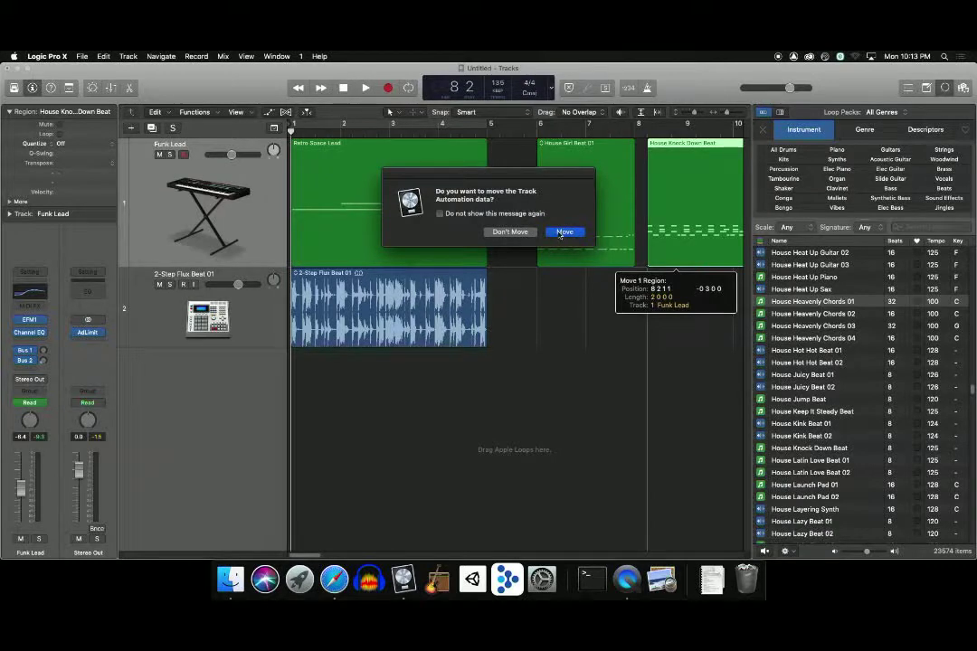
{"action": "left_click", "coordinate": [561, 232]}
Shift House Girl Beat 01 to bar 5 and House Knock Down Beat slightly earlier
{"action": "left_click_drag", "start_coordinate": [540, 258], "coordinate": [500, 295]}
{"action": "left_click", "coordinate": [512, 234]}
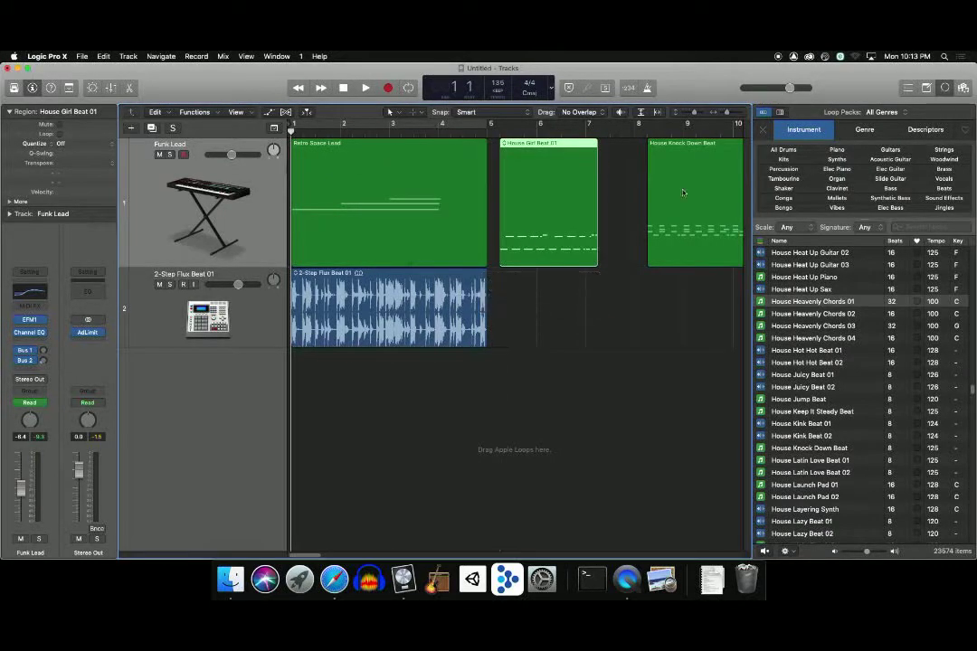
{"action": "left_click_drag", "start_coordinate": [690, 150], "coordinate": [658, 149]}
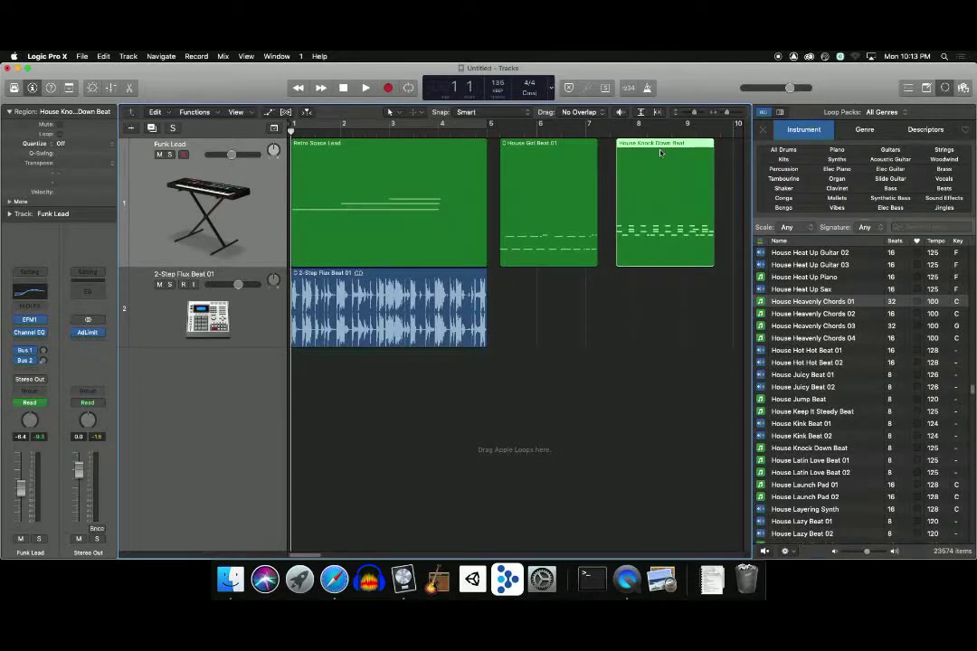
{"action": "left_click", "coordinate": [395, 145]}
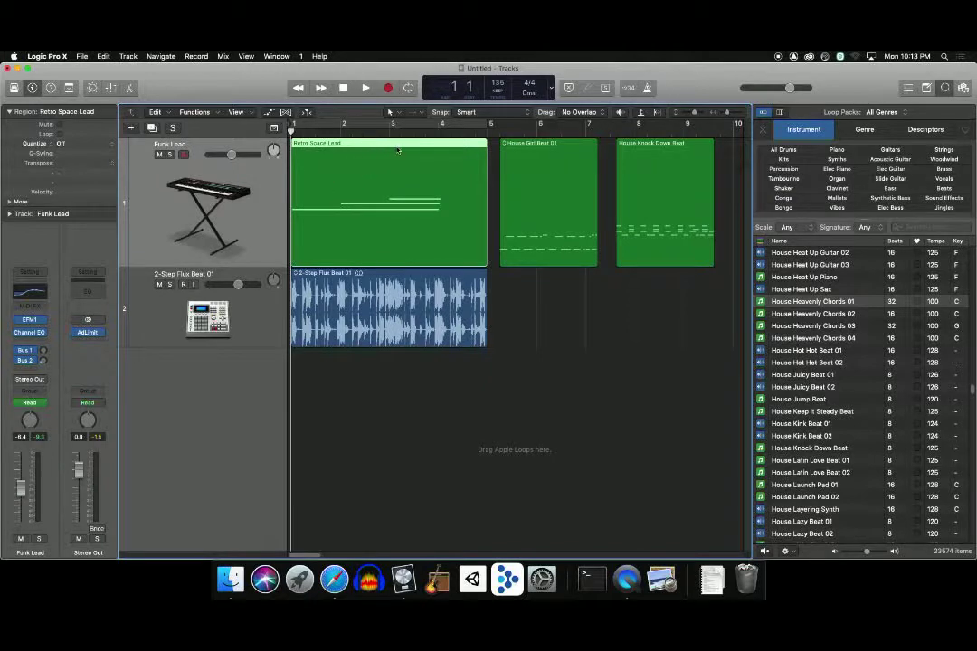
Export the Retro Space Lead region from its context menu as a 24 Bit audio file
{"action": "key", "text": "t"}
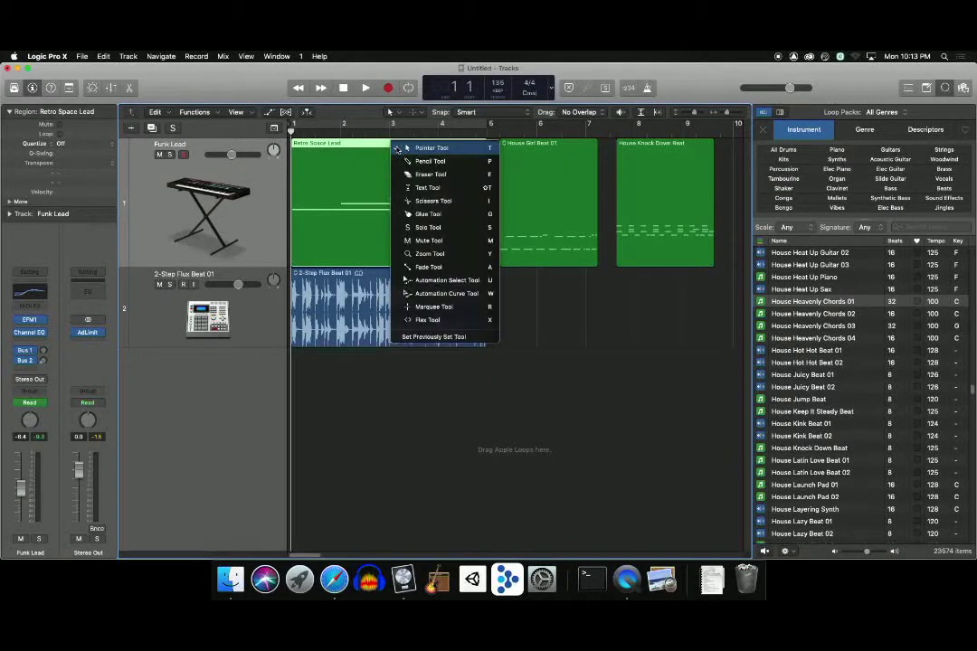
{"action": "key", "text": "Escape"}
{"action": "key", "text": "t"}
{"action": "key", "text": "Escape"}
{"action": "right_click", "coordinate": [362, 150]}
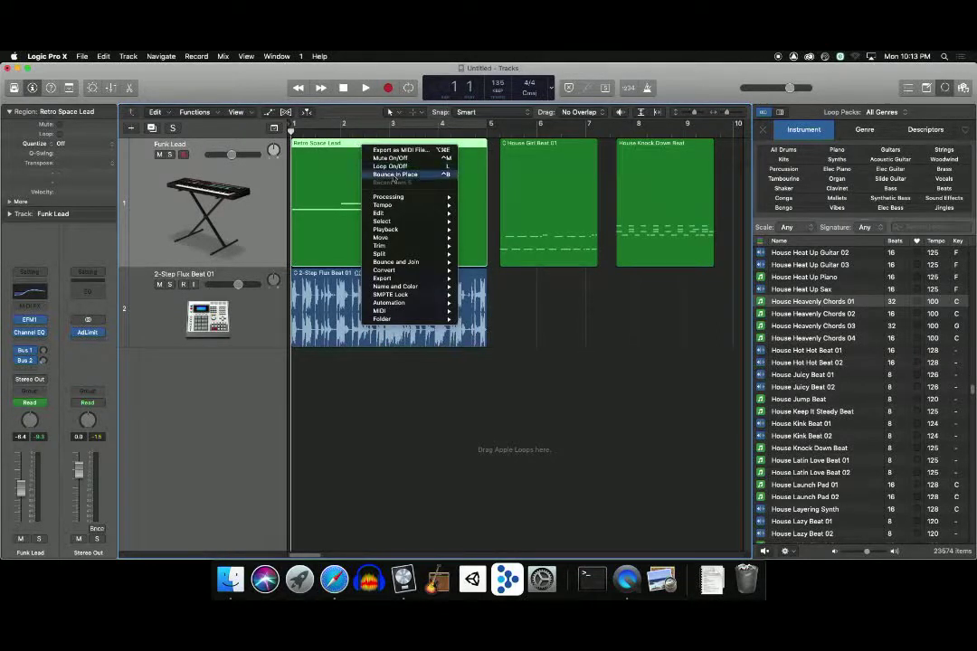
{"action": "mouse_move", "coordinate": [437, 280]}
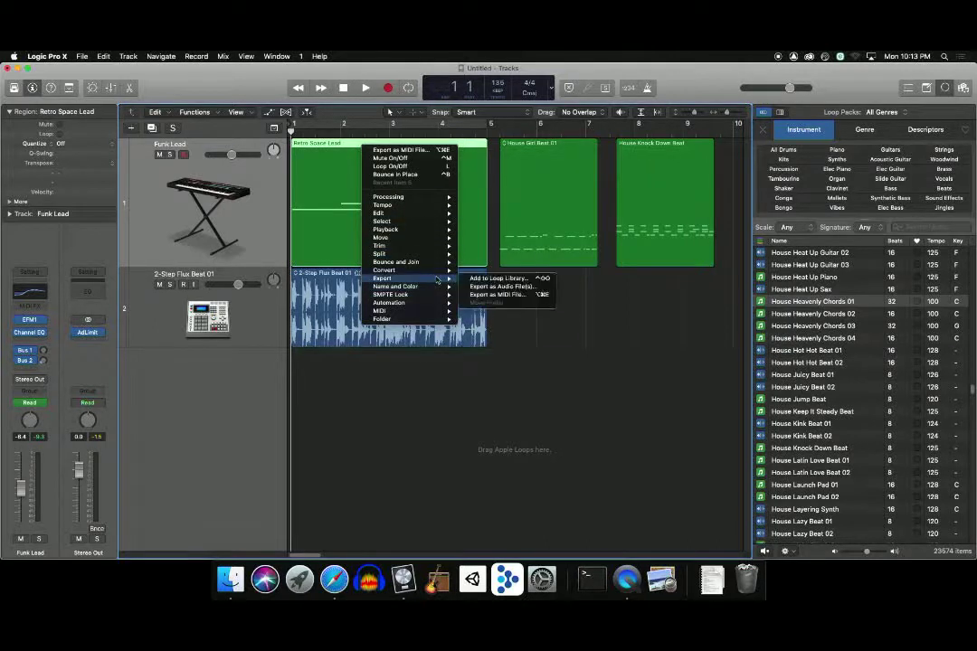
{"action": "left_click", "coordinate": [546, 289]}
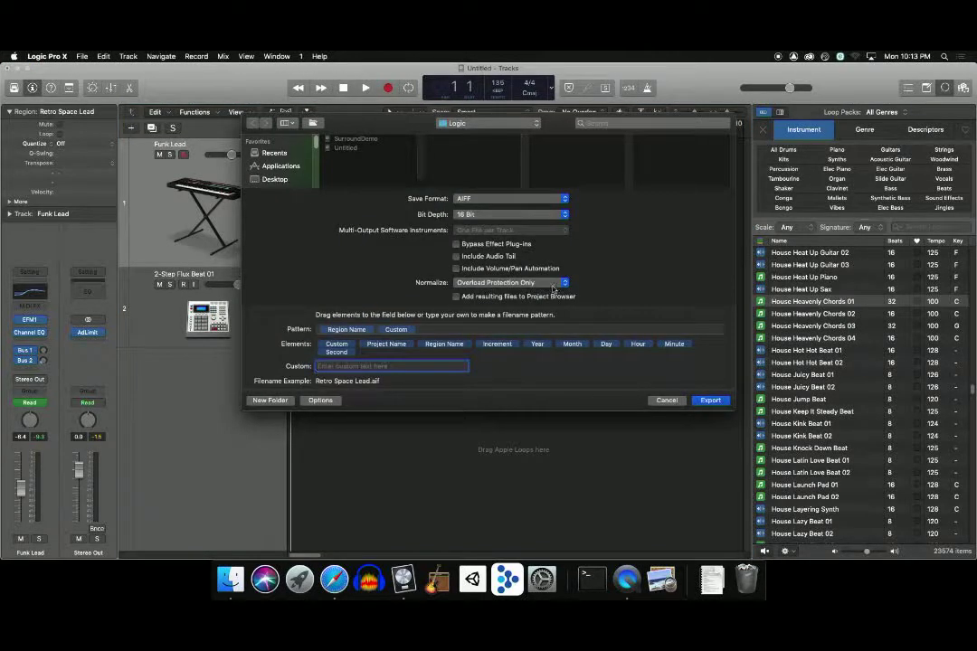
{"action": "left_click", "coordinate": [545, 219]}
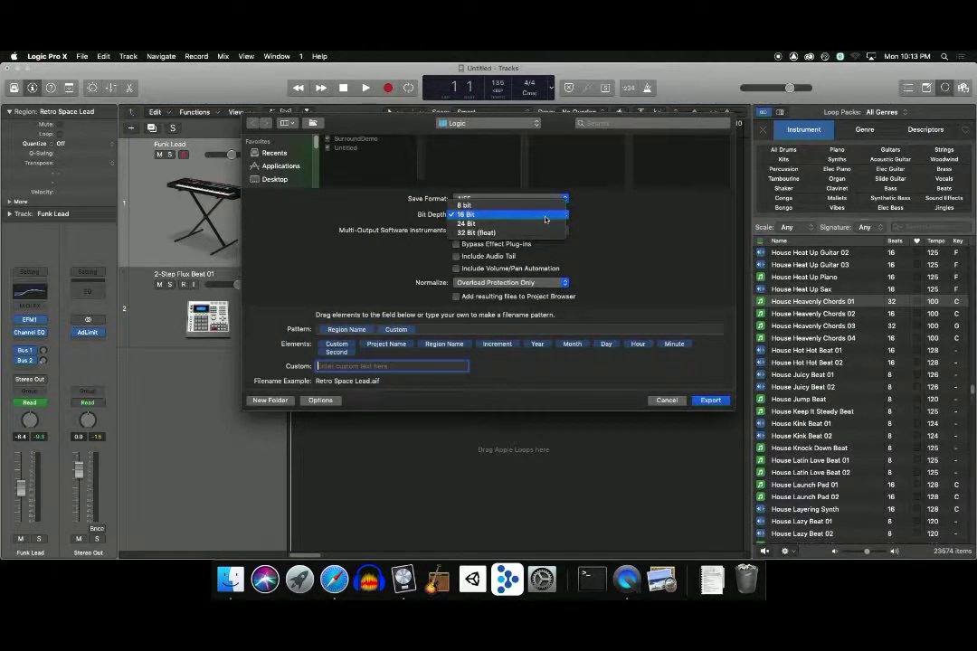
{"action": "left_click", "coordinate": [493, 226]}
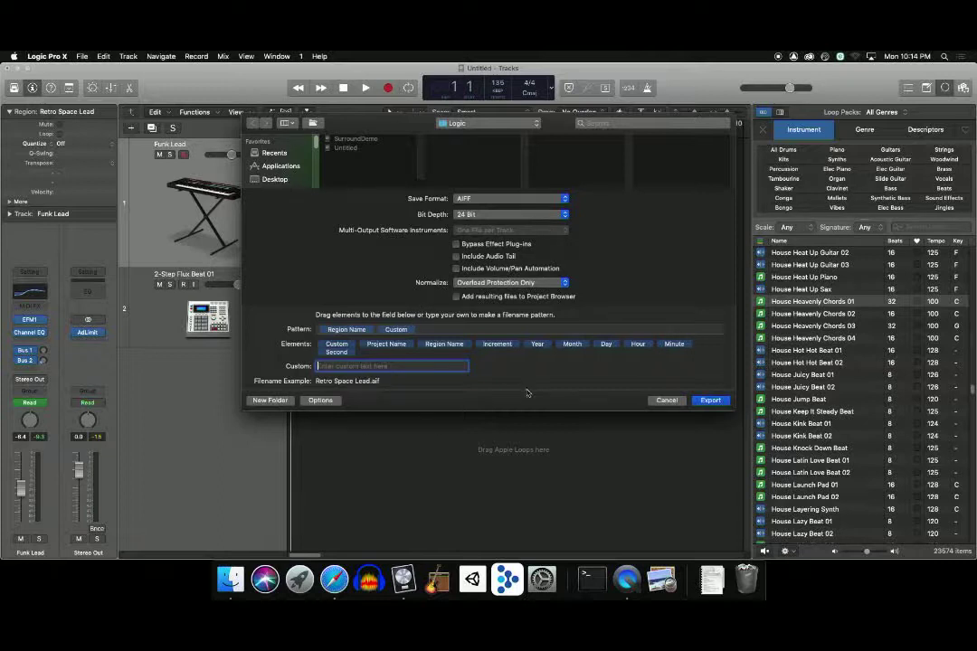
{"action": "left_click", "coordinate": [711, 402]}
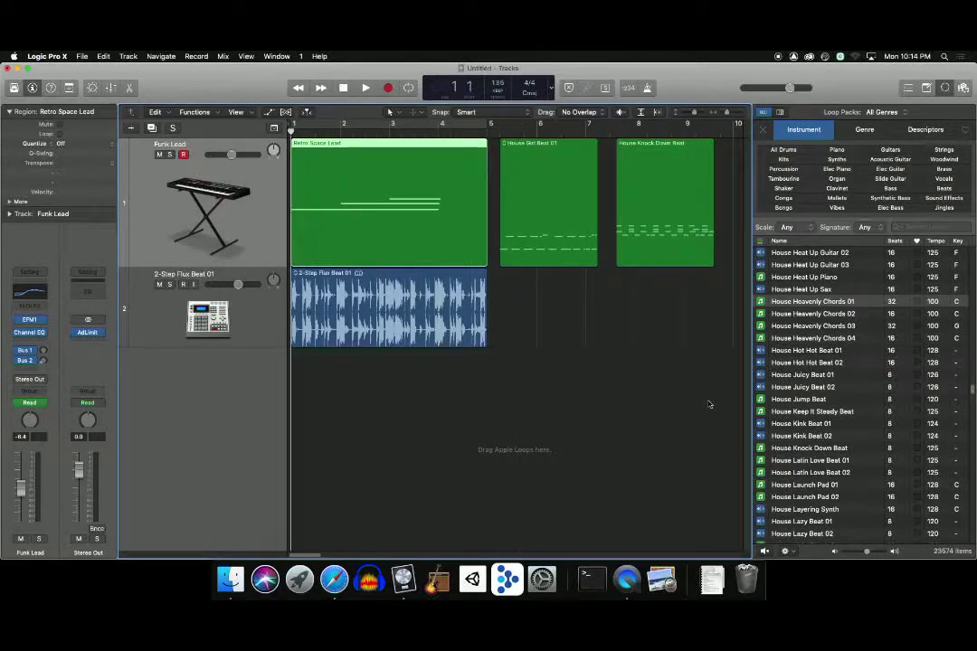
{"action": "key", "text": "super+Tab"}
{"action": "key", "text": "super+Tab"}
{"action": "key", "text": "super+Tab"}
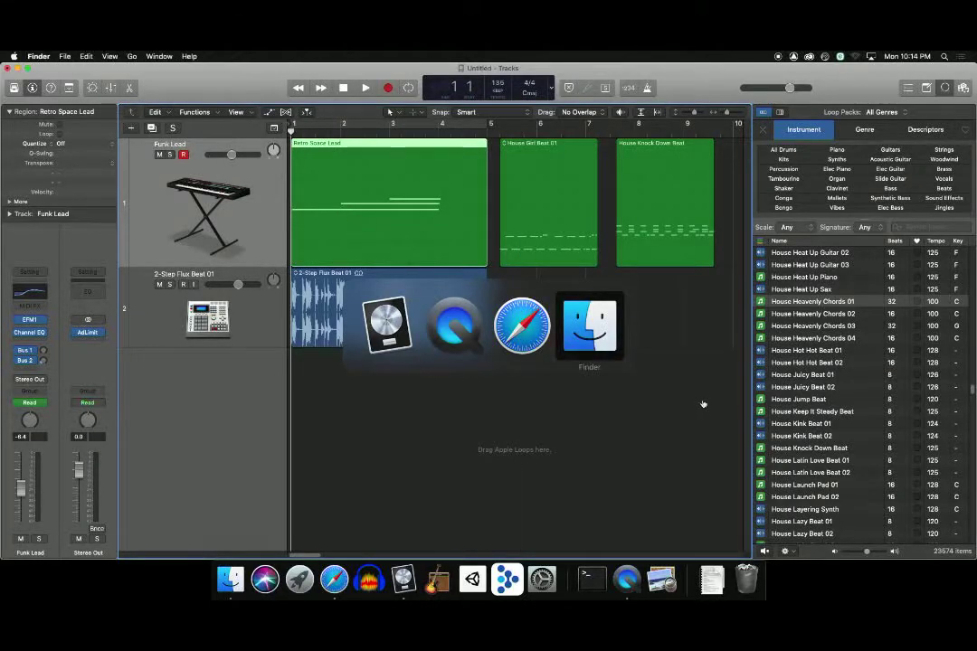
{"action": "key", "text": "super+shift+d"}
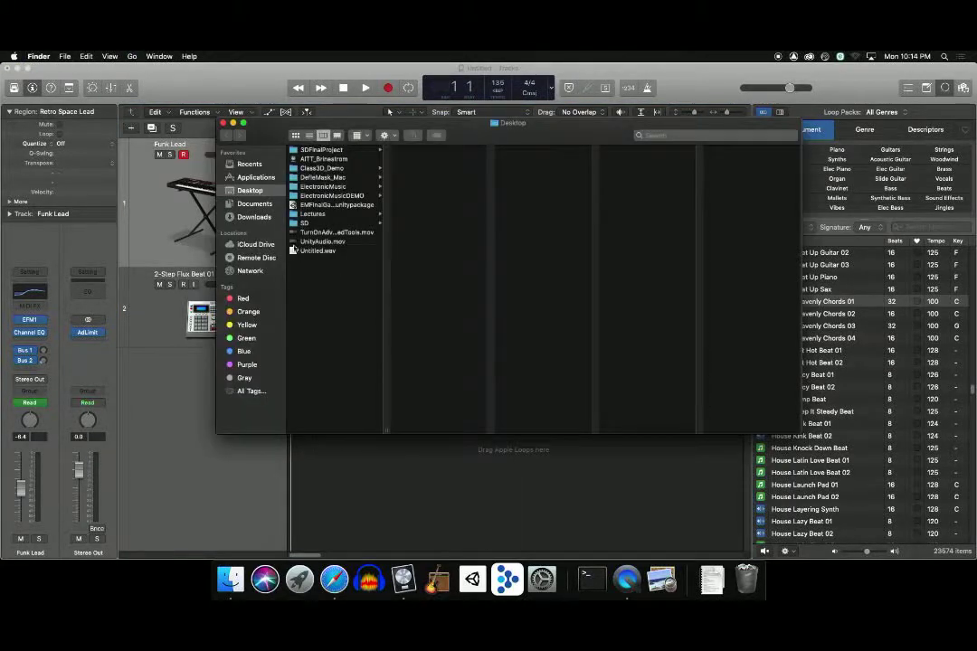
{"action": "left_click", "coordinate": [132, 56]}
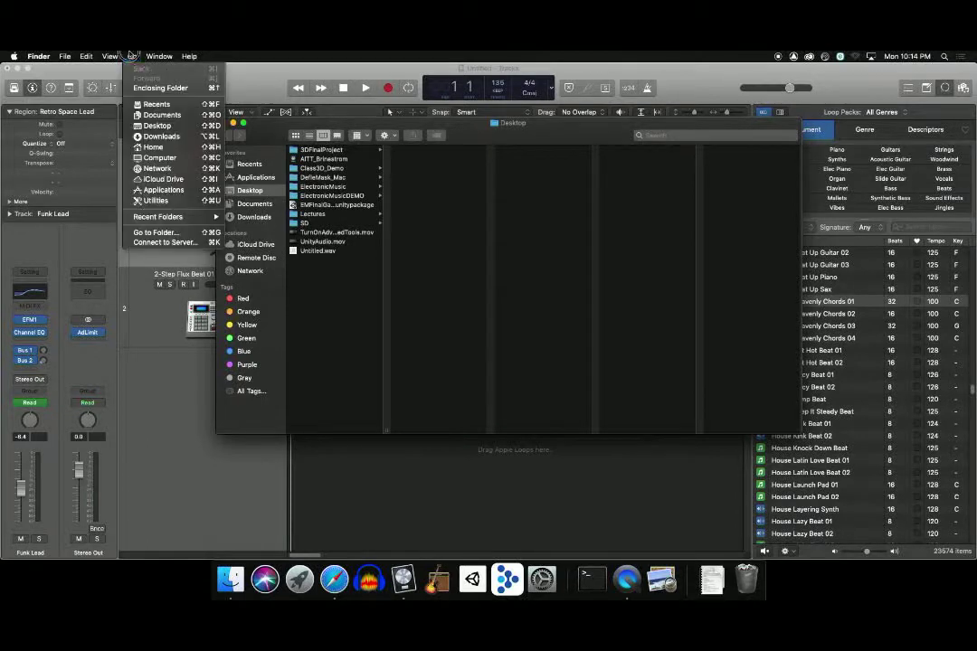
{"action": "left_click", "coordinate": [166, 147]}
{"action": "left_click", "coordinate": [629, 195]}
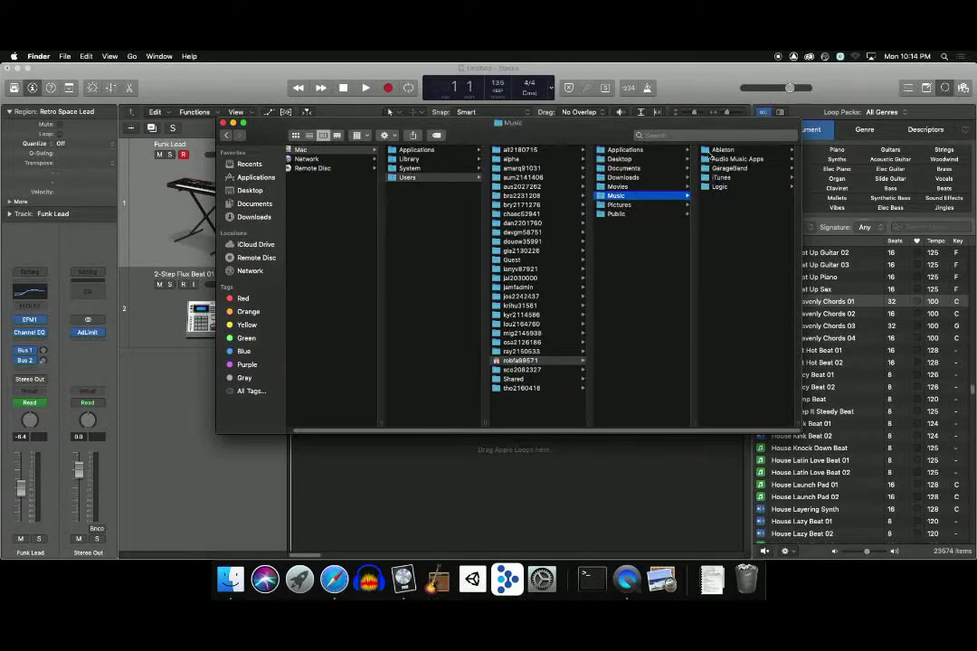
{"action": "left_click", "coordinate": [723, 186]}
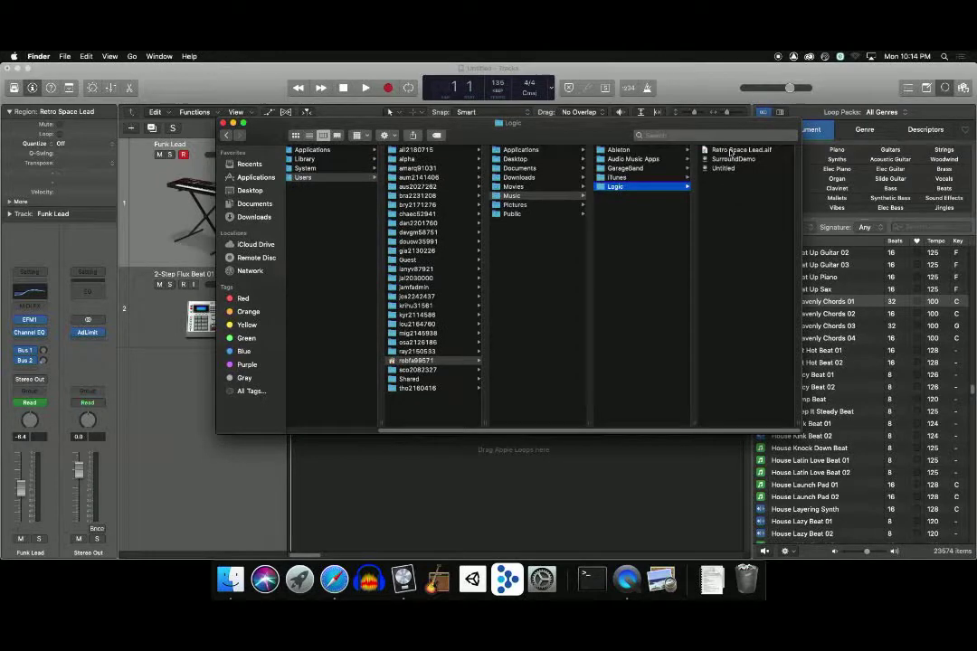
{"action": "left_click", "coordinate": [730, 152]}
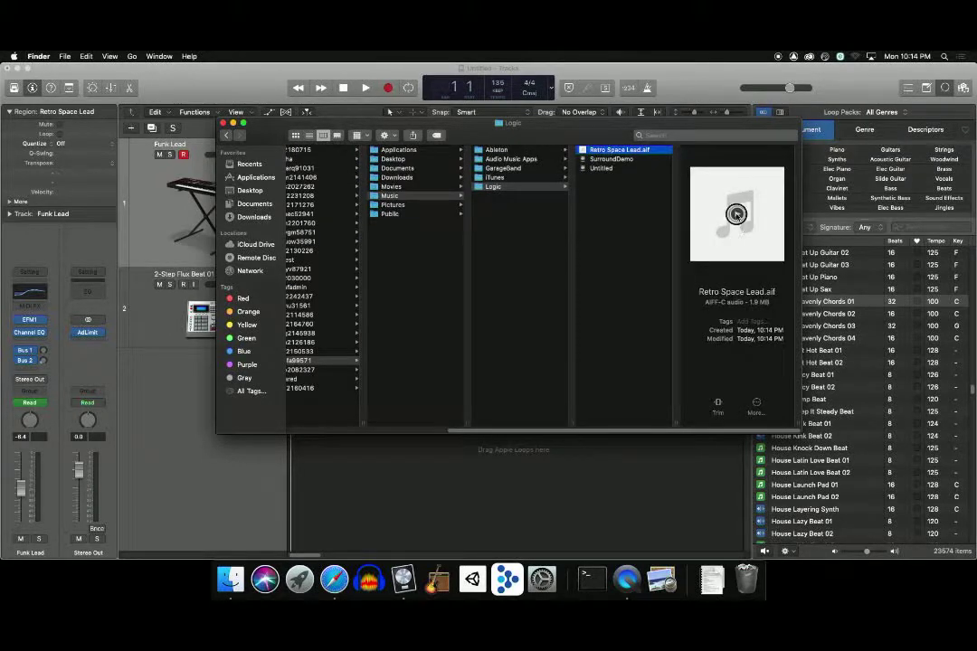
{"action": "left_click", "coordinate": [736, 213]}
{"action": "left_click_drag", "start_coordinate": [564, 159], "coordinate": [590, 234]}
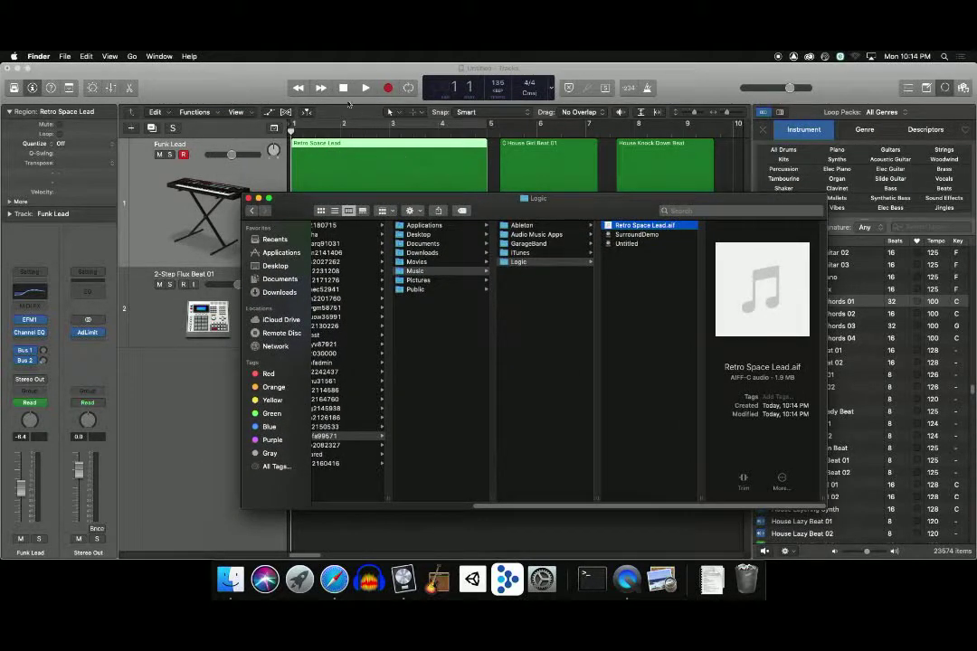
{"action": "left_click", "coordinate": [242, 92]}
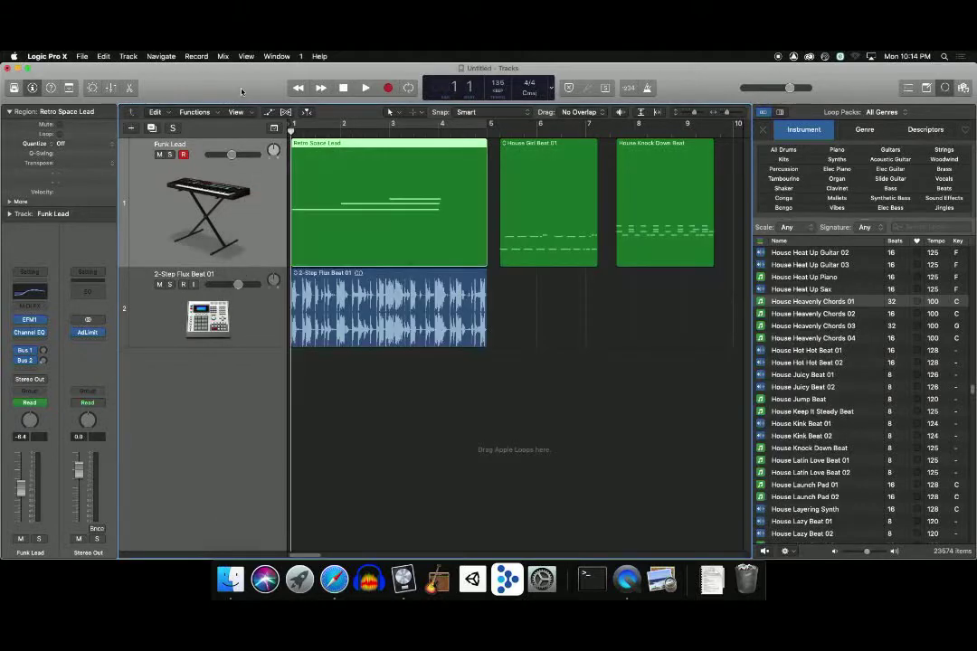
Select the three Funk Lead regions and start a 1 Track as Audio File export
{"action": "left_click", "coordinate": [254, 229]}
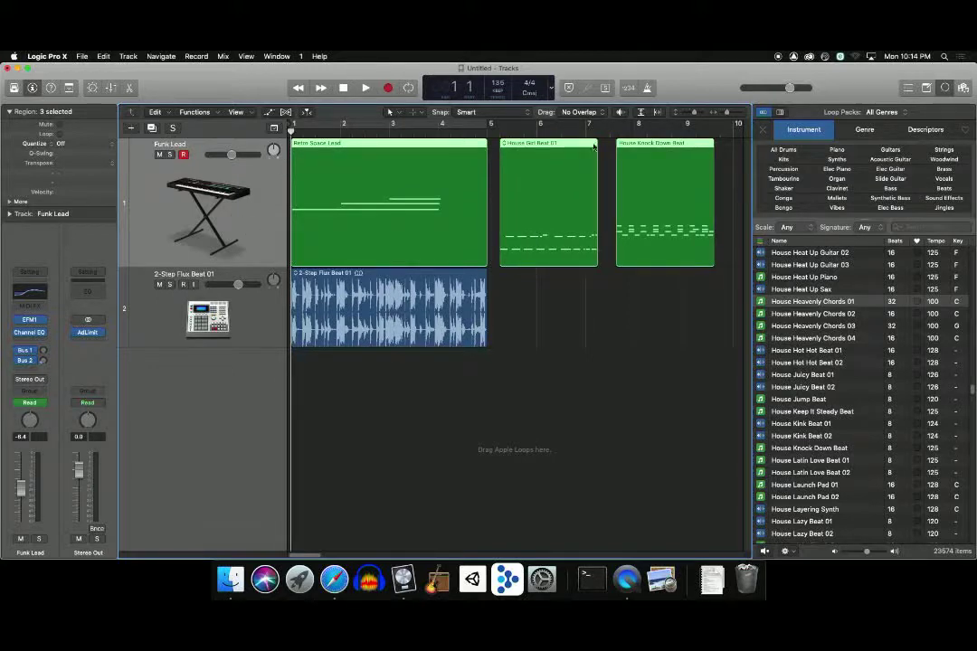
{"action": "left_click", "coordinate": [94, 58]}
{"action": "mouse_move", "coordinate": [81, 56]}
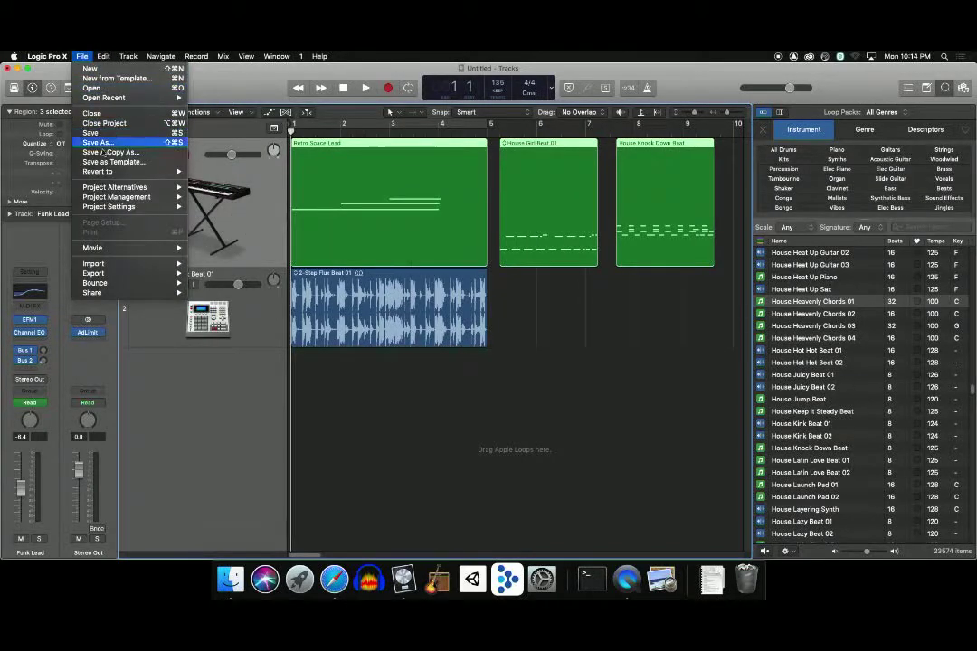
{"action": "mouse_move", "coordinate": [136, 273]}
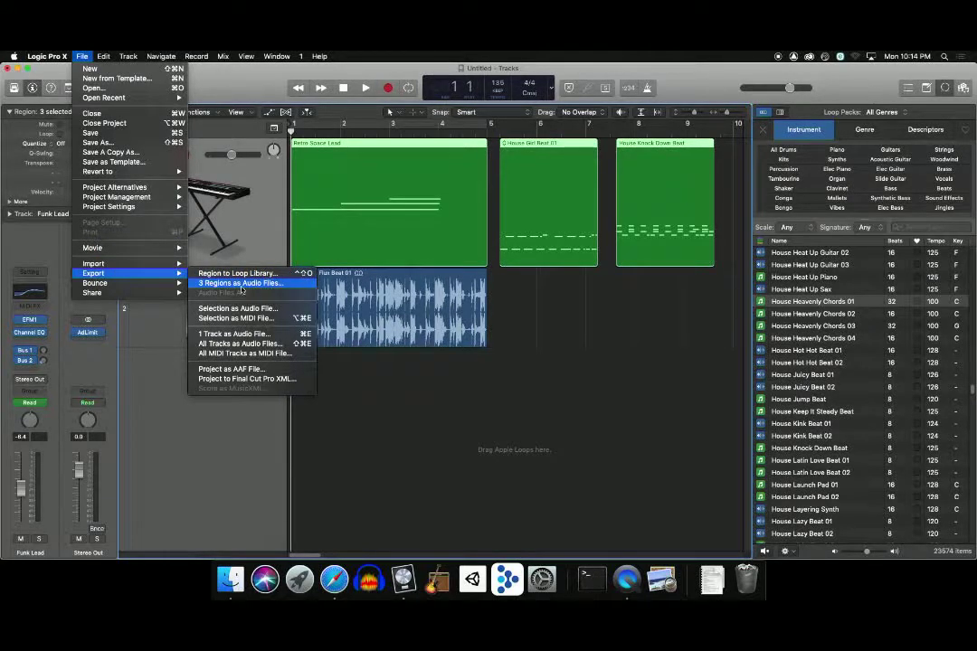
{"action": "left_click", "coordinate": [269, 335]}
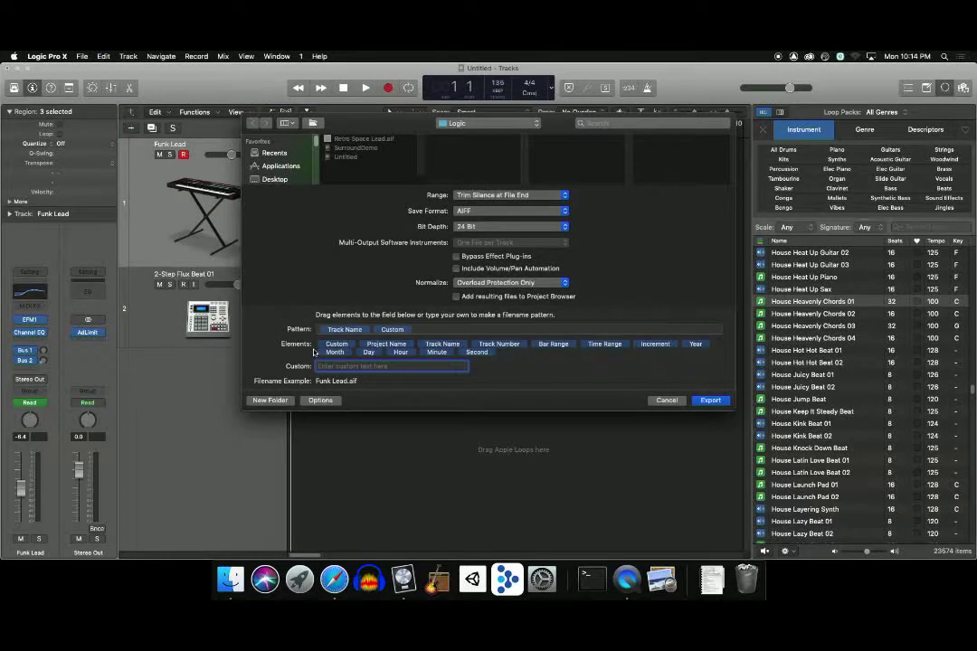
Export the track with the range kept at Trim Silence at File End
{"action": "left_click", "coordinate": [564, 195]}
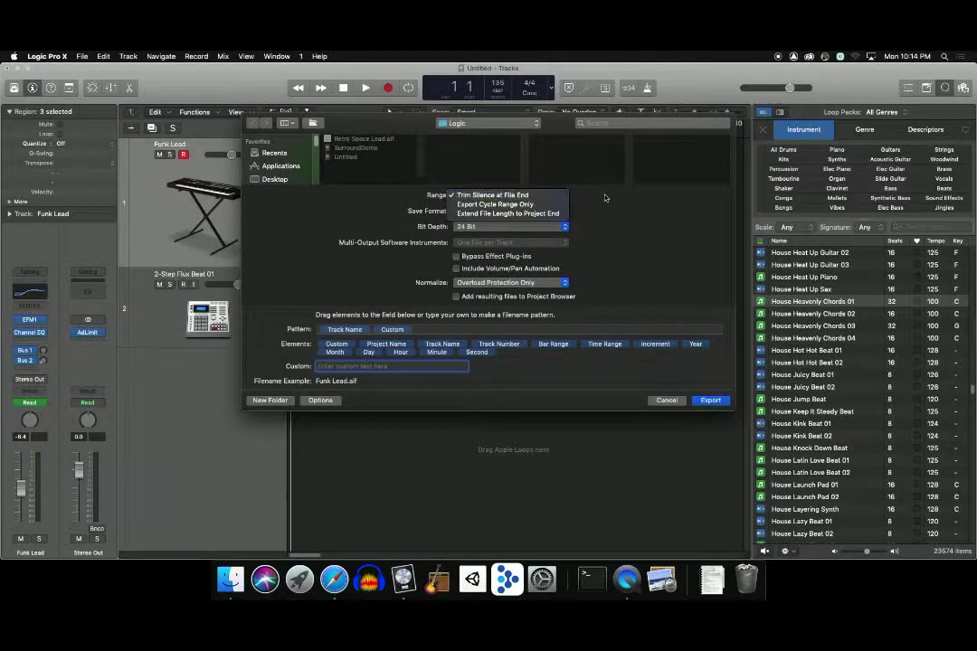
{"action": "left_click", "coordinate": [497, 169]}
{"action": "left_click_drag", "start_coordinate": [571, 118], "coordinate": [532, 310]}
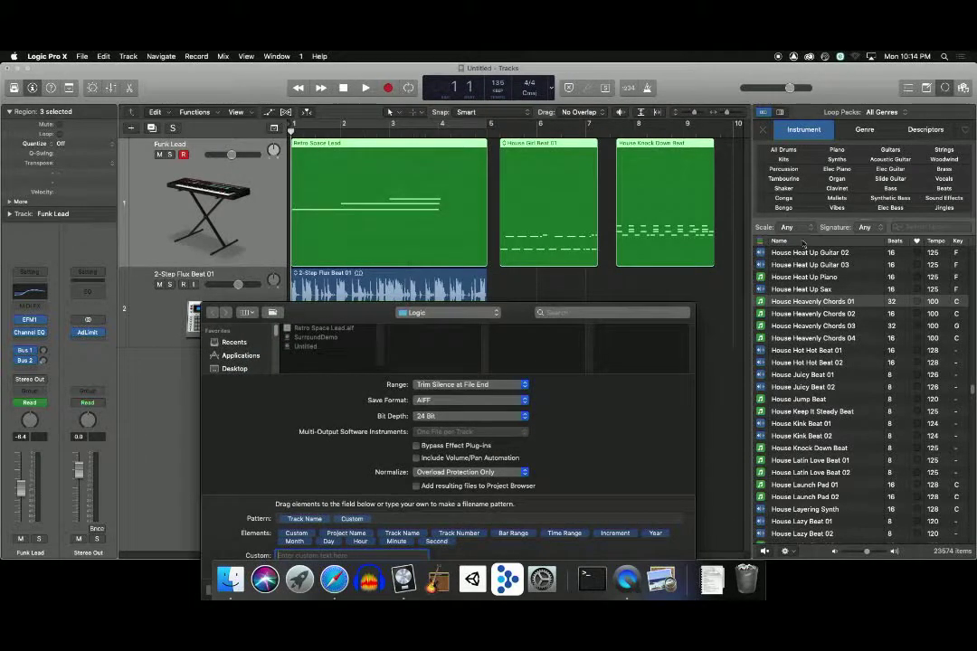
{"action": "left_click_drag", "start_coordinate": [521, 312], "coordinate": [570, 185]}
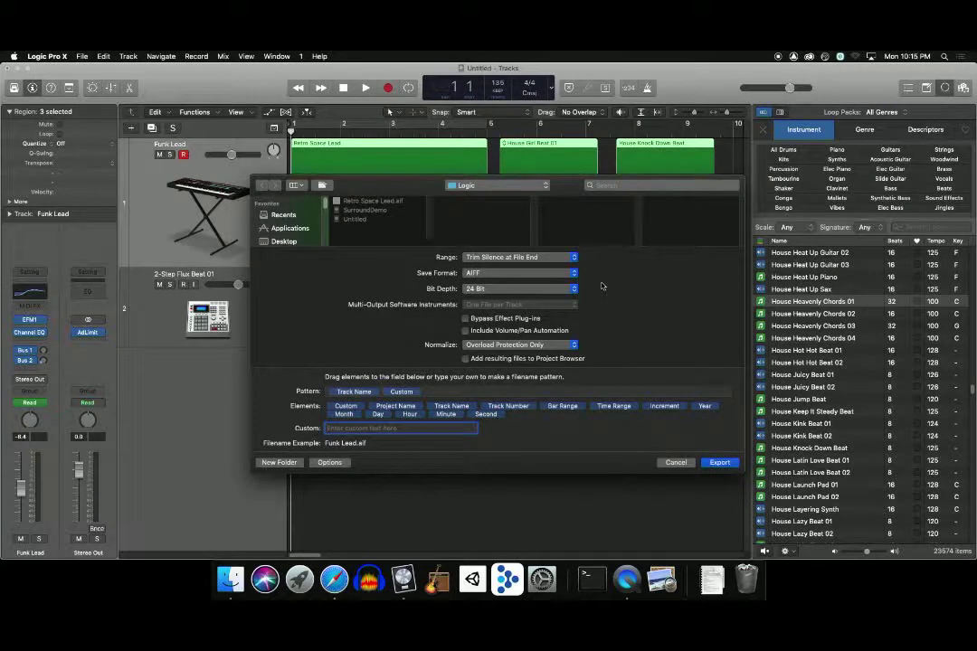
{"action": "left_click", "coordinate": [573, 259]}
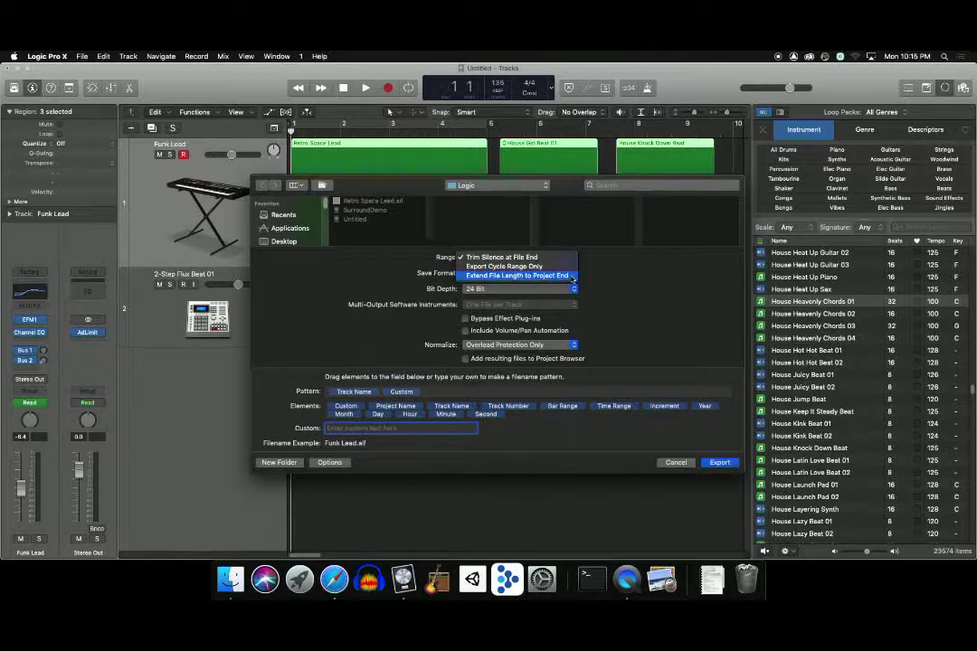
{"action": "left_click", "coordinate": [555, 260]}
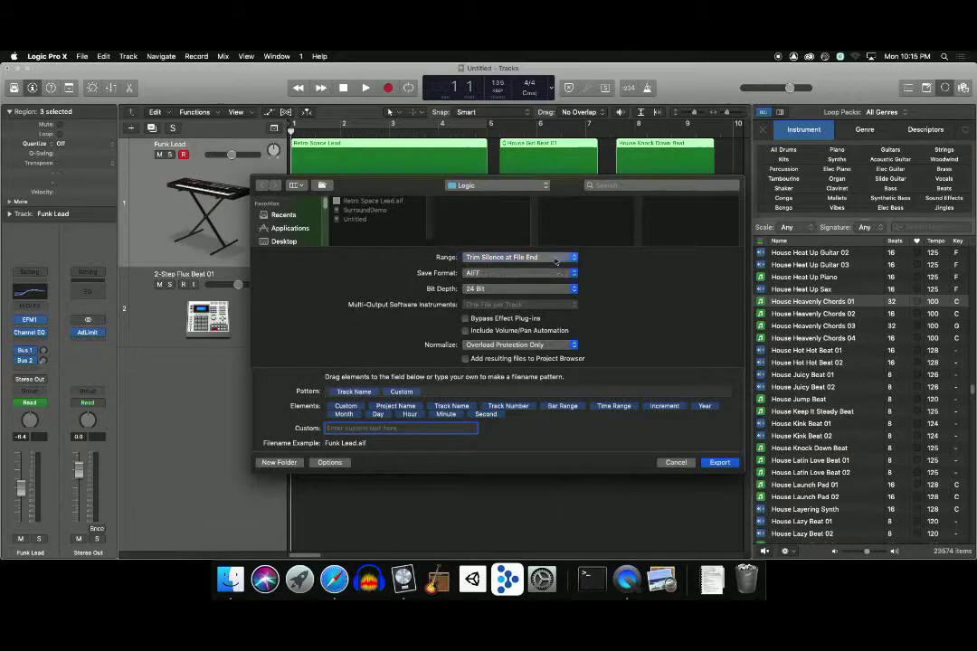
{"action": "left_click", "coordinate": [721, 462]}
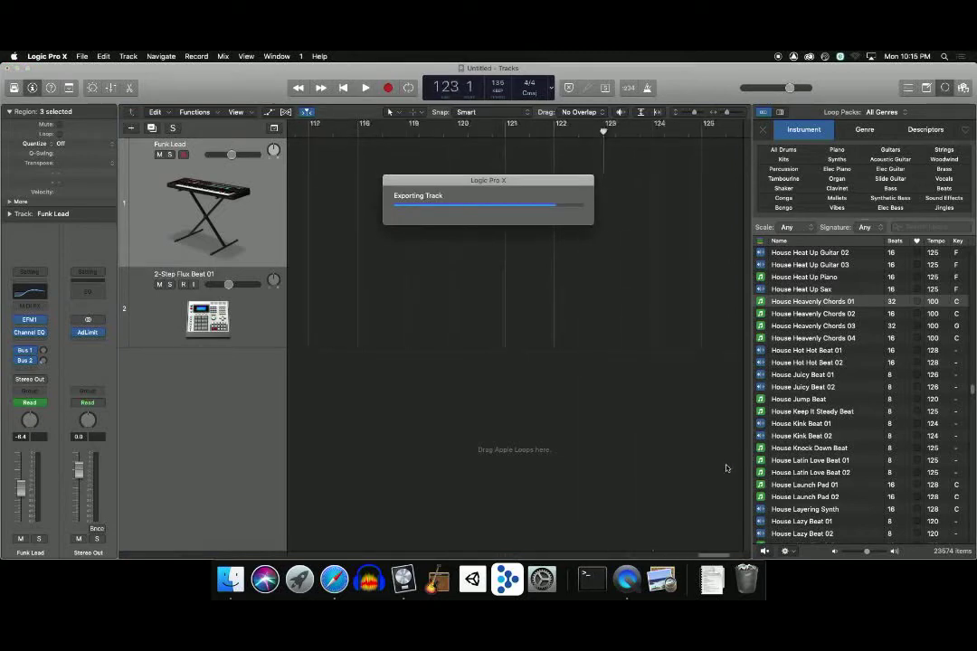
{"action": "key", "text": "super+Tab"}
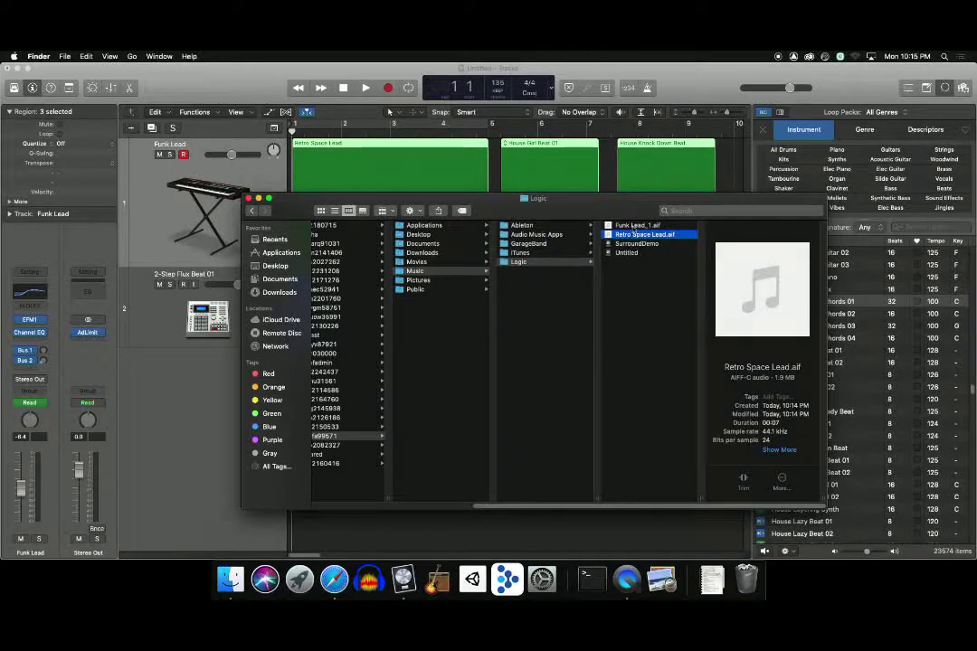
Preview Funk Lead_1.aif in Finder, then close the Logic folder window
{"action": "left_click", "coordinate": [635, 225]}
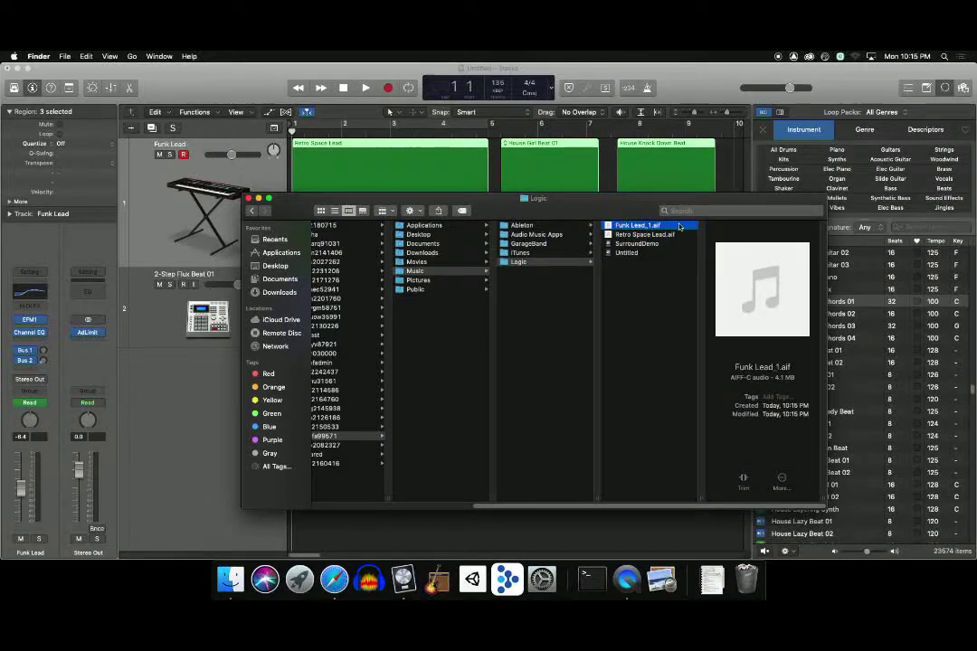
{"action": "left_click", "coordinate": [761, 289]}
{"action": "left_click_drag", "start_coordinate": [500, 199], "coordinate": [529, 212]}
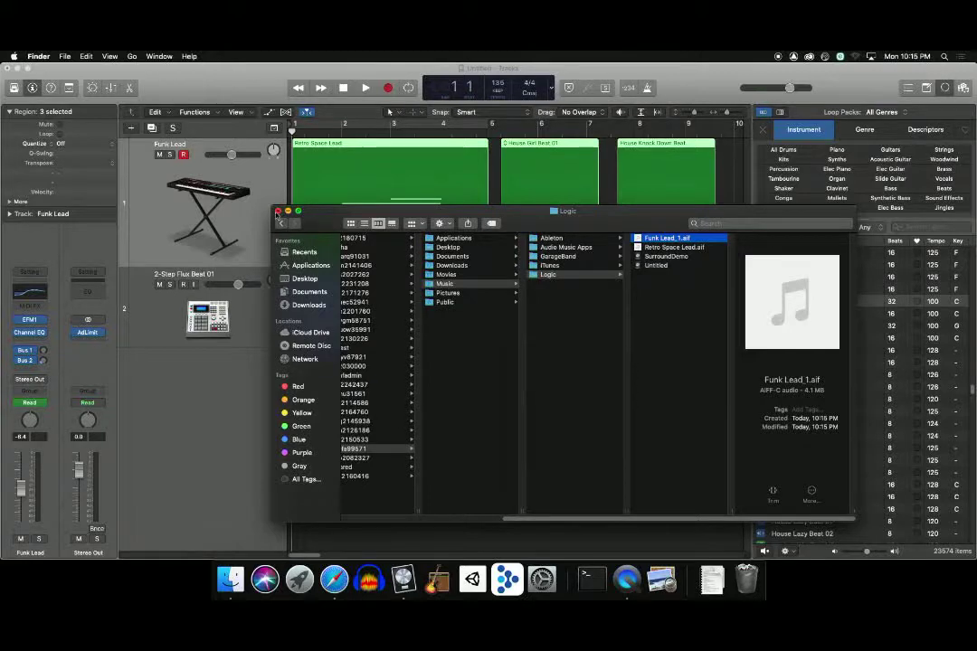
{"action": "left_click", "coordinate": [205, 86]}
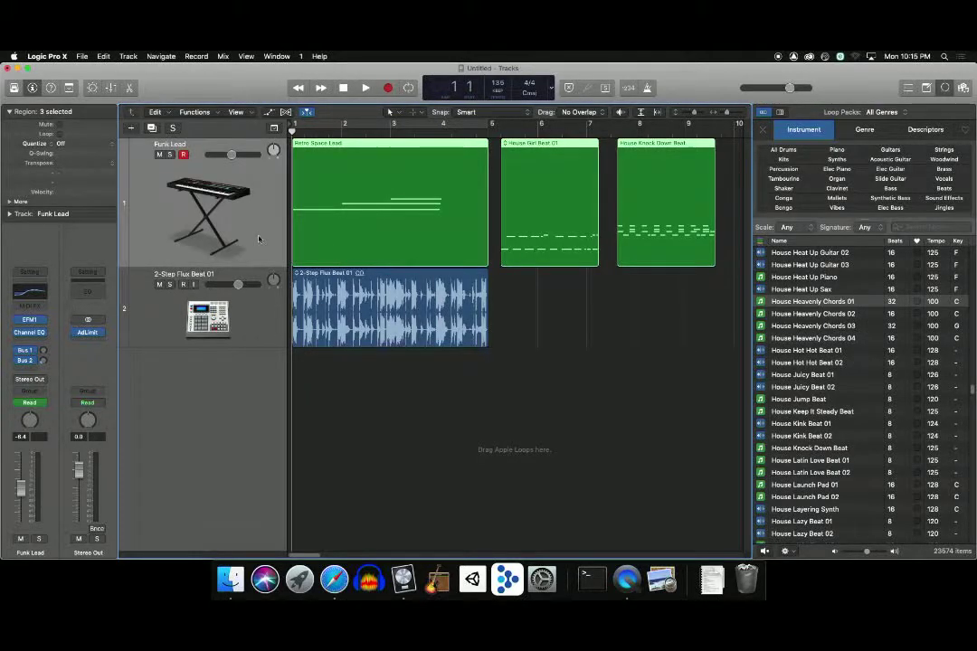
Re-export Funk Lead as audio with Range set to Extend File Length to Project End
{"action": "left_click", "coordinate": [82, 56]}
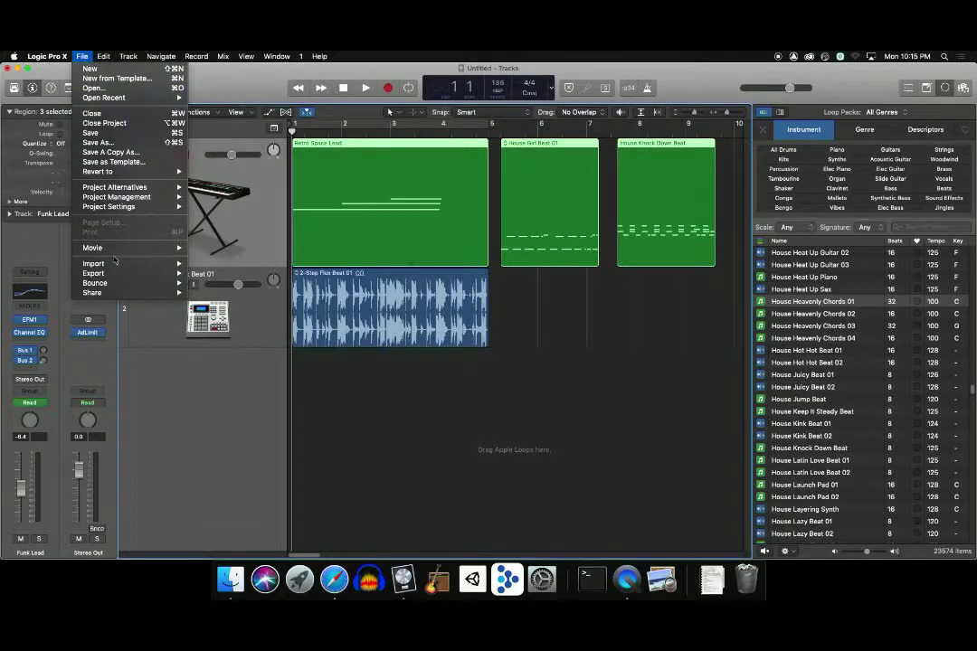
{"action": "mouse_move", "coordinate": [175, 275]}
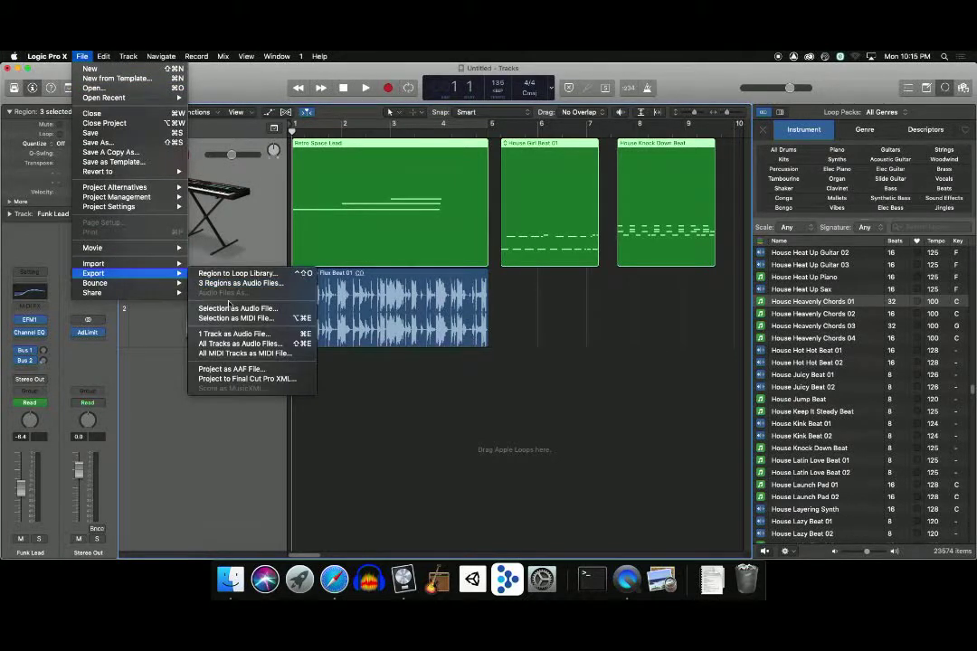
{"action": "left_click", "coordinate": [233, 334]}
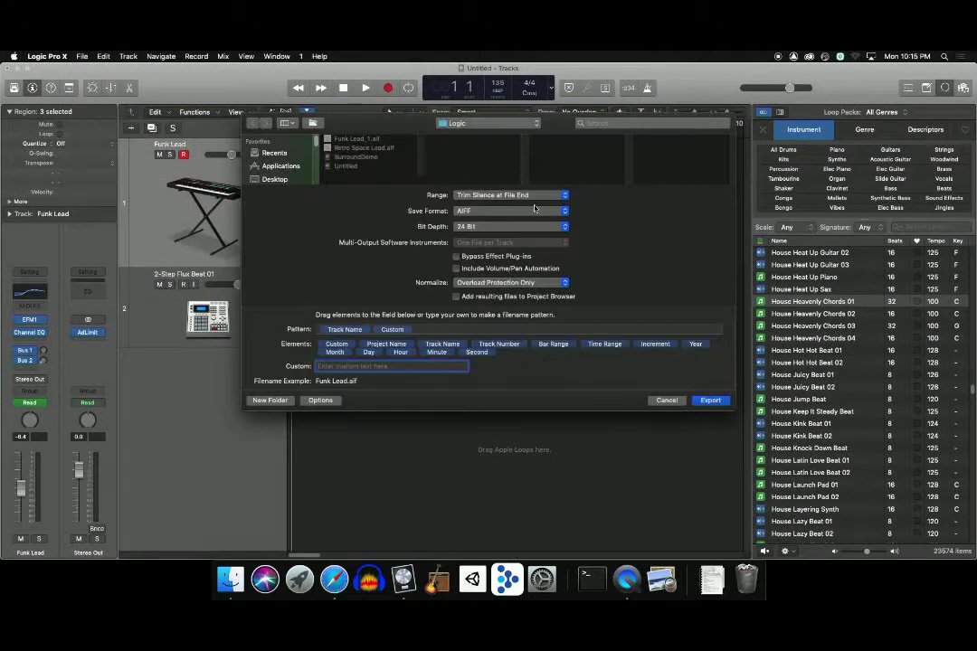
{"action": "left_click", "coordinate": [534, 195]}
{"action": "left_click", "coordinate": [545, 212]}
{"action": "left_click", "coordinate": [710, 401]}
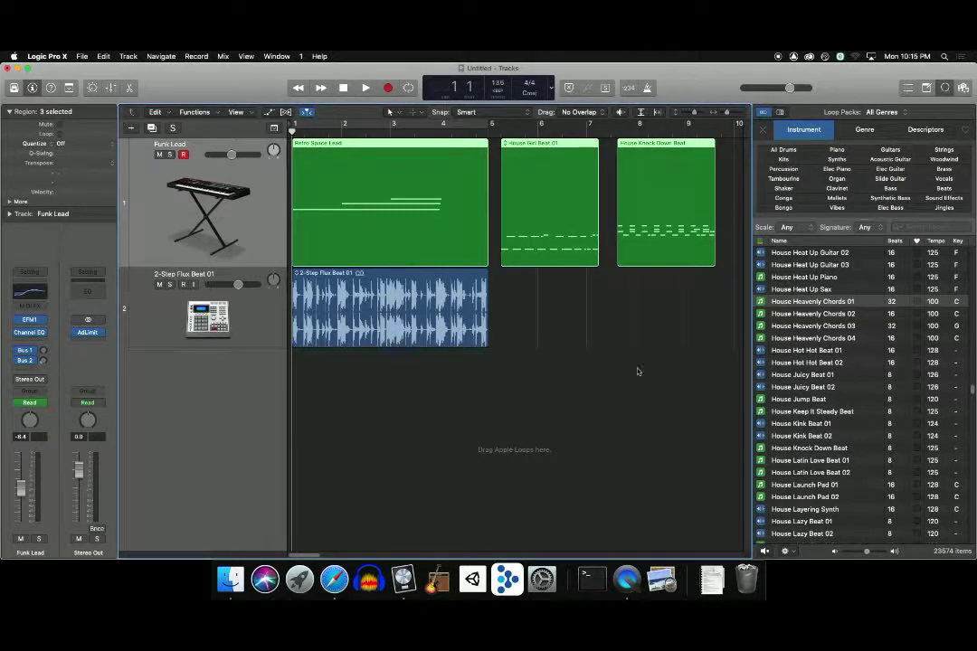
Open Finder and preview the Funk Lead_2.aif file
{"action": "left_click", "coordinate": [230, 581]}
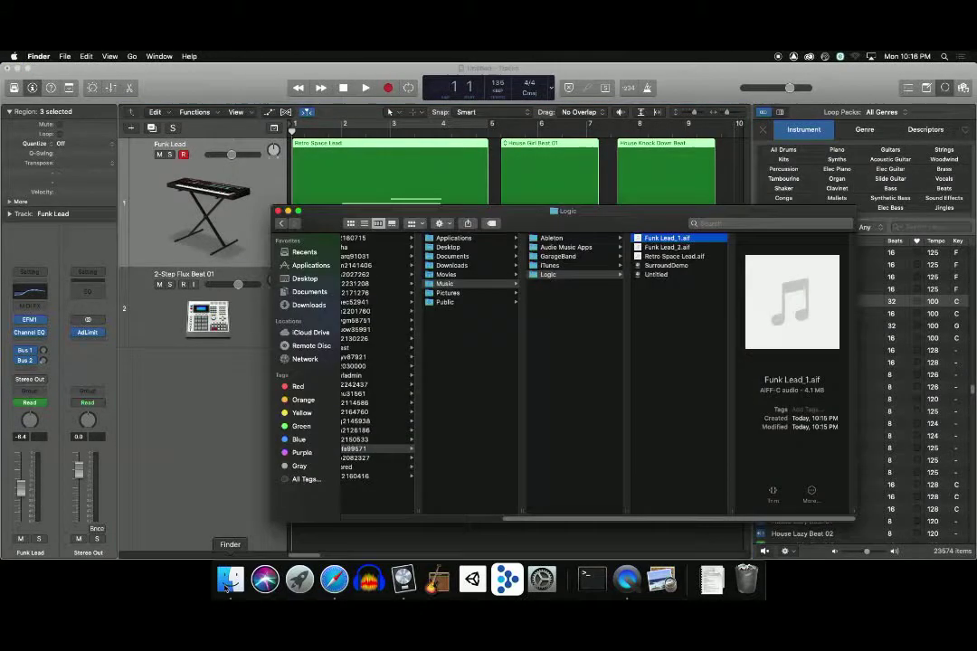
{"action": "left_click", "coordinate": [669, 247]}
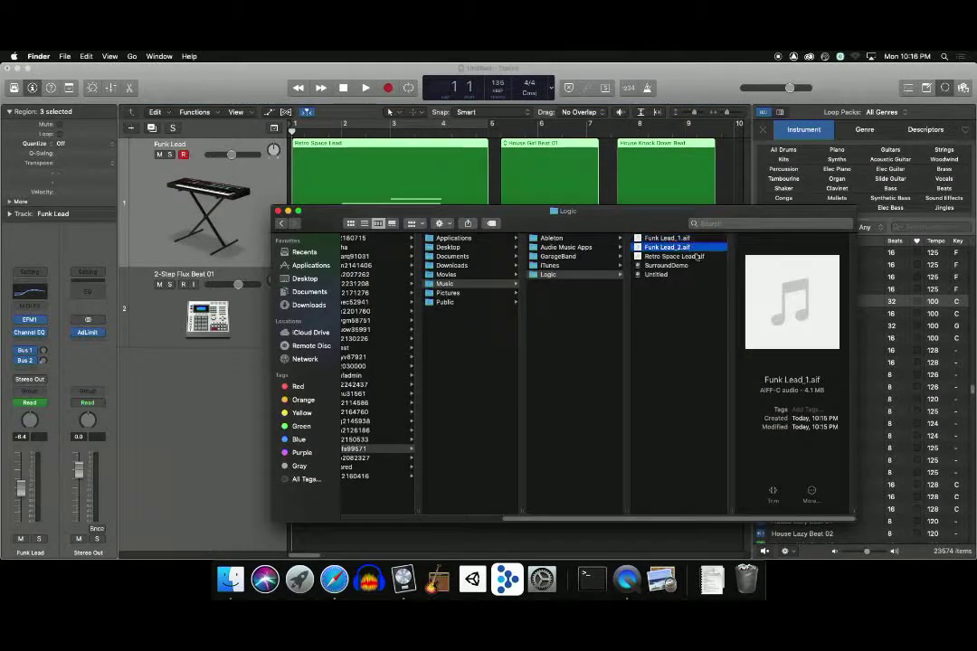
{"action": "left_click", "coordinate": [791, 303]}
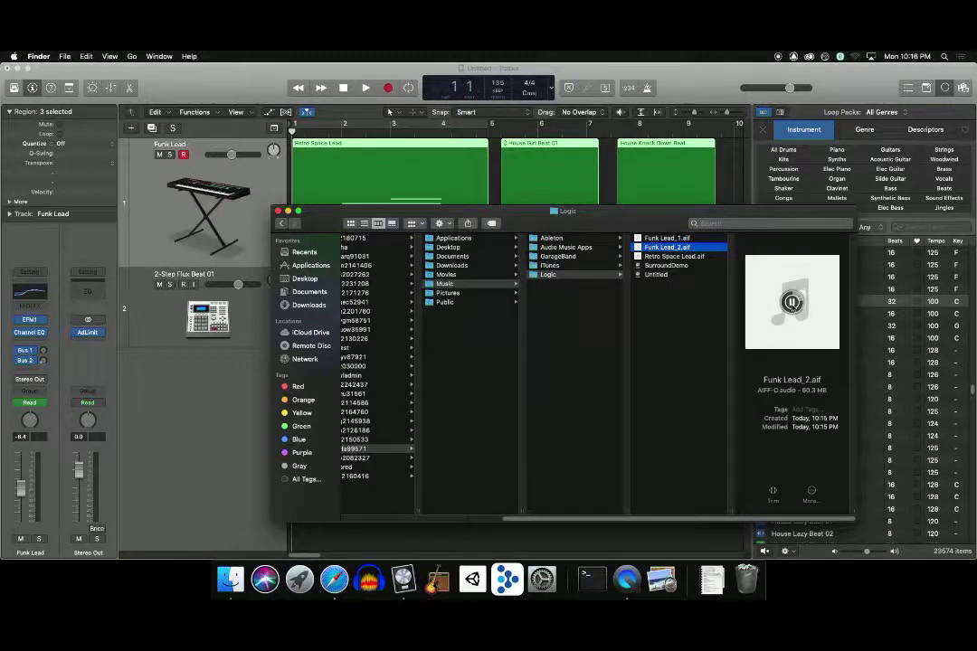
{"action": "left_click", "coordinate": [791, 302]}
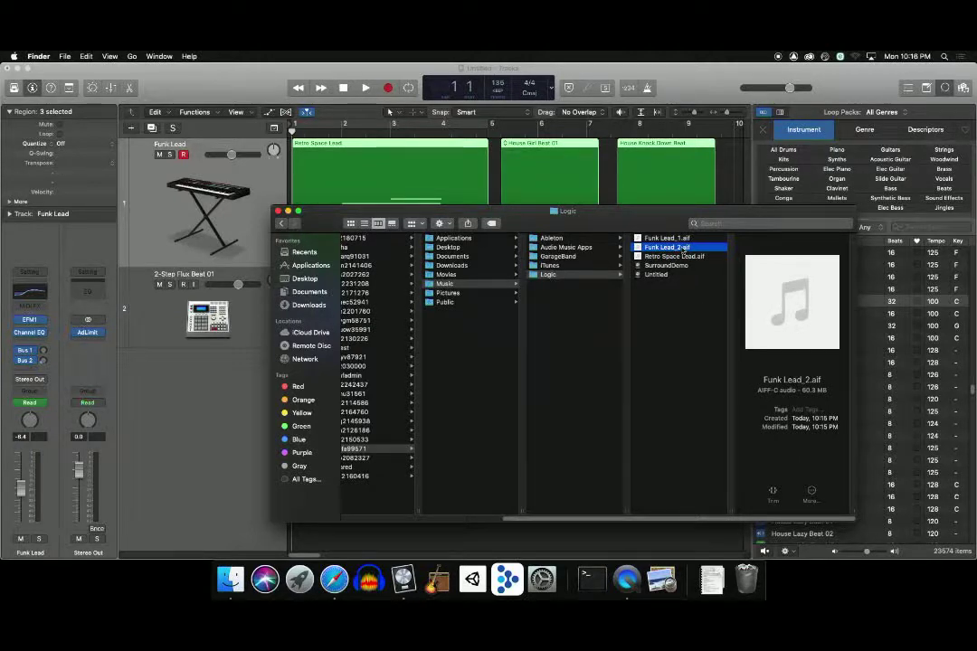
Delete Funk Lead_1, Funk Lead_2 and Retro Space Lead .aif files, then return to Logic
{"action": "left_click", "coordinate": [676, 240], "text": "shift"}
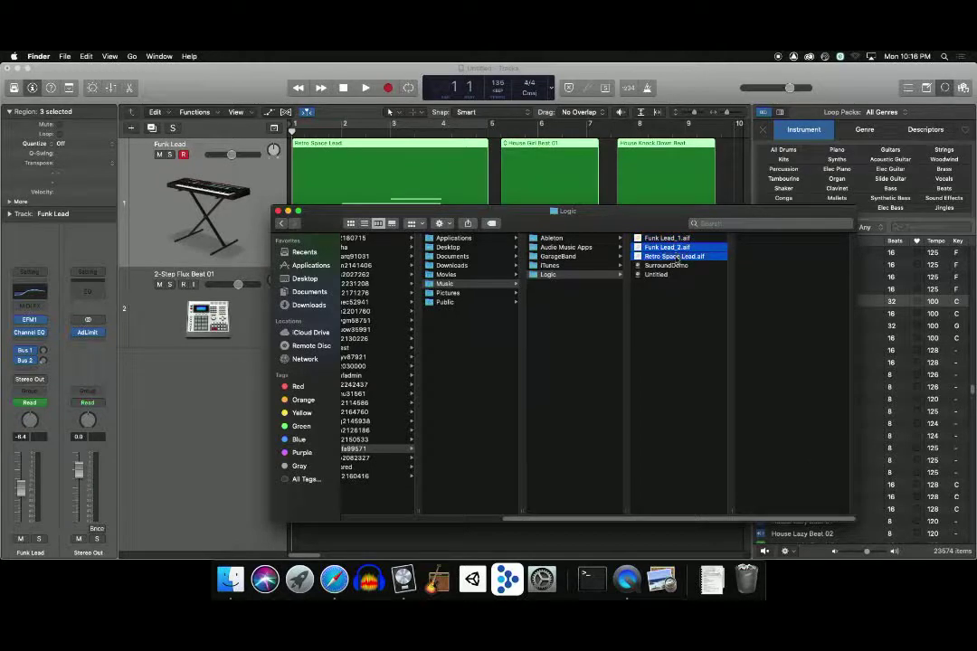
{"action": "left_click", "coordinate": [677, 264], "text": "shift"}
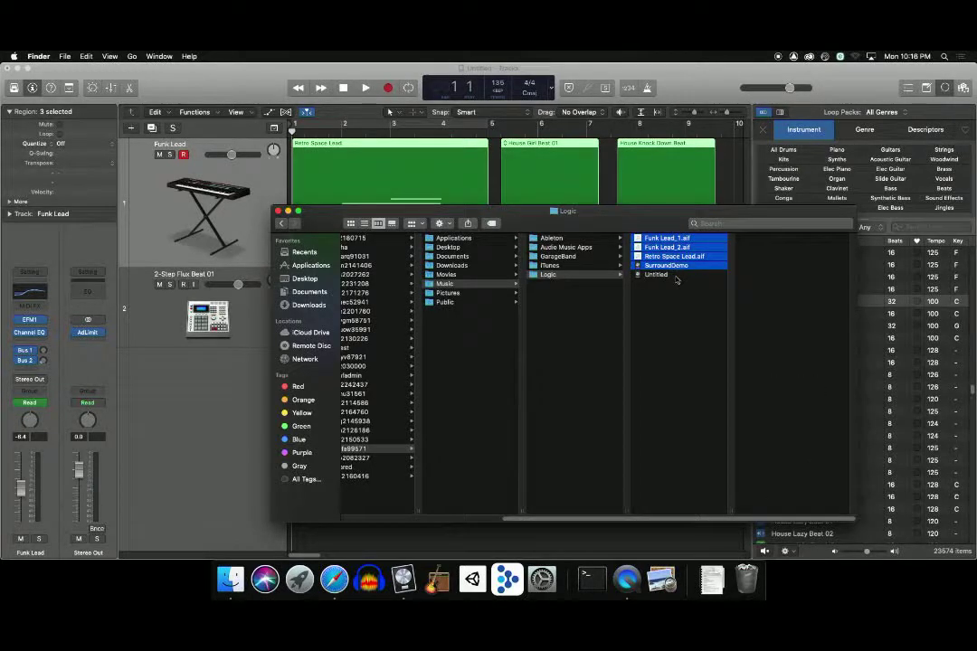
{"action": "key", "text": "Down"}
{"action": "key", "text": "shift+Up"}
{"action": "key", "text": "shift+Up"}
{"action": "key", "text": "shift+Up"}
{"action": "key", "text": "shift+Up"}
{"action": "key", "text": "Up"}
{"action": "key", "text": "shift+Down"}
{"action": "key", "text": "shift+Down"}
{"action": "key", "text": "super+BackSpace"}
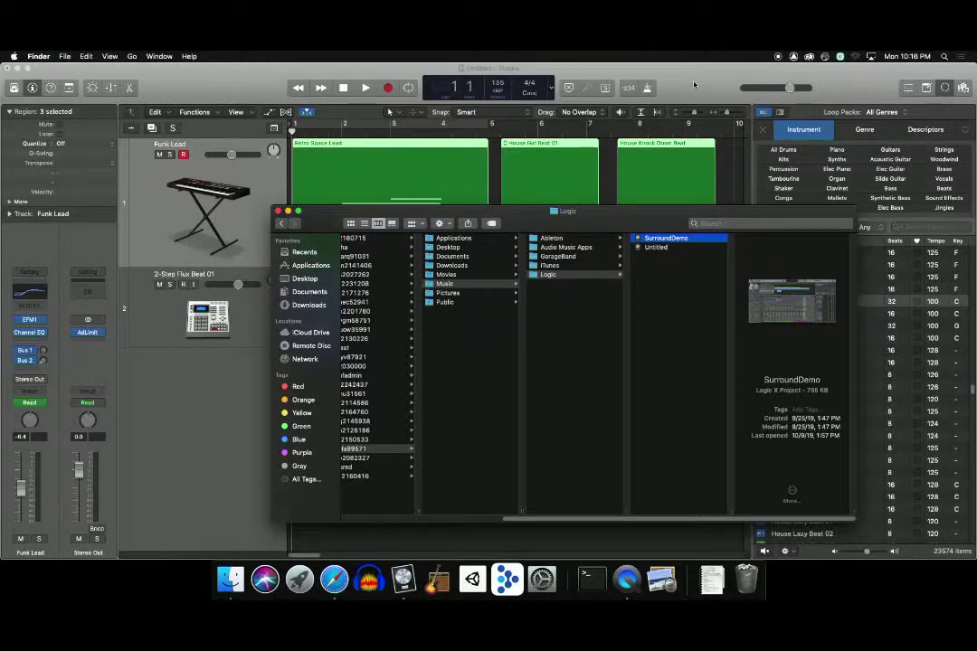
{"action": "left_click", "coordinate": [644, 191]}
Marquee-select all four regions across the Funk Lead and 2-Step Flux Beat 01 tracks
{"action": "left_click", "coordinate": [452, 279]}
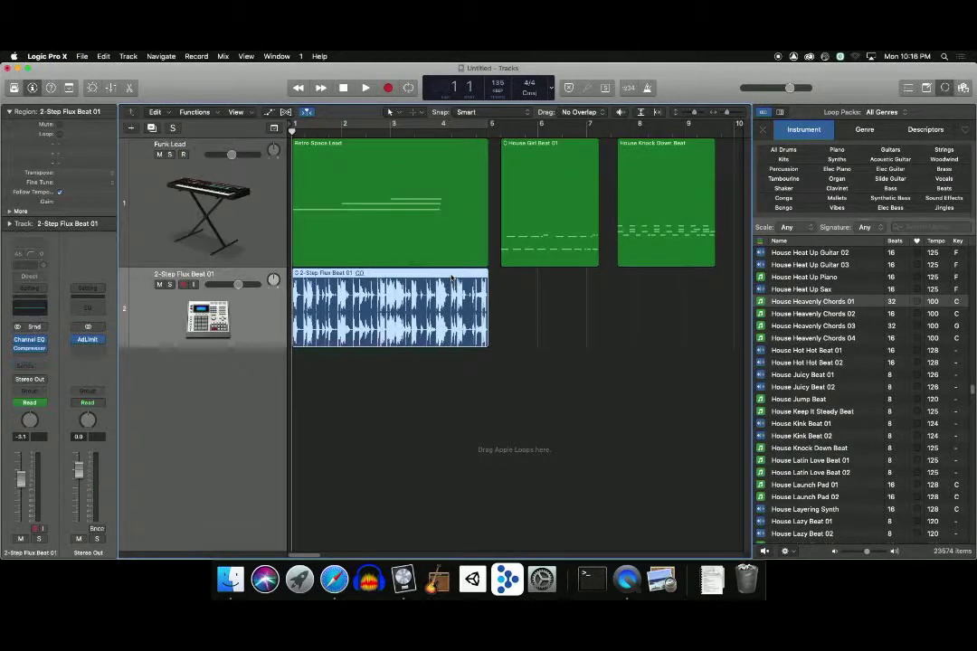
{"action": "key", "text": "t"}
{"action": "right_click", "coordinate": [392, 273]}
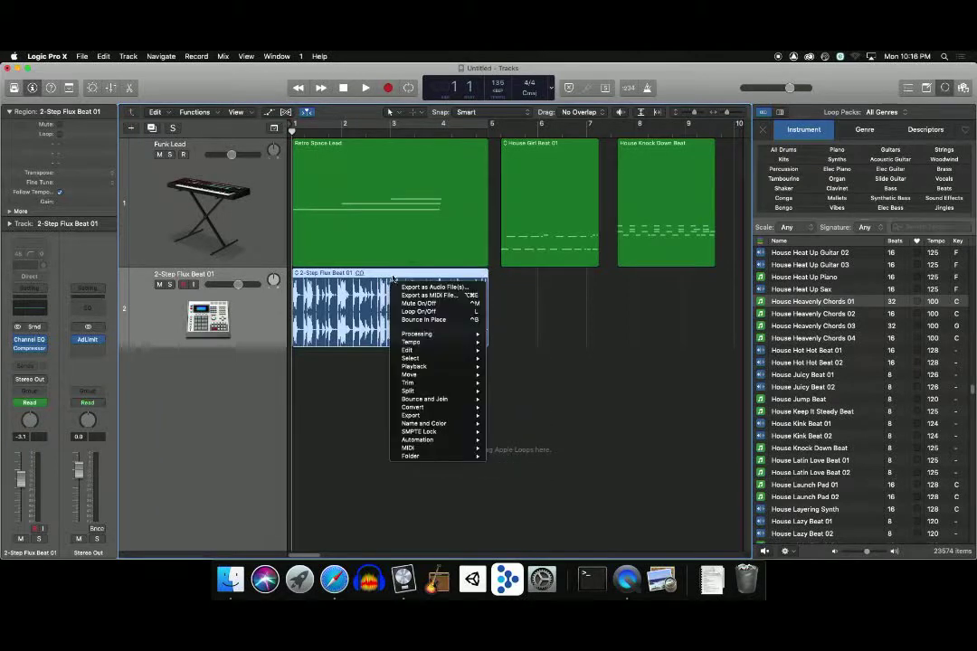
{"action": "key", "text": "Escape"}
{"action": "right_click", "coordinate": [393, 272]}
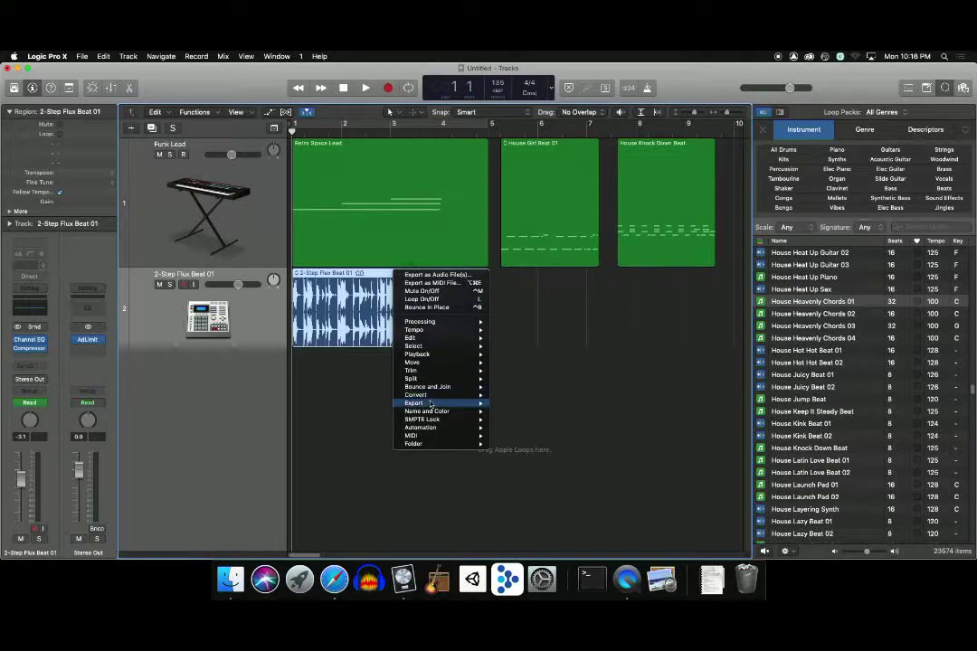
{"action": "mouse_move", "coordinate": [431, 402]}
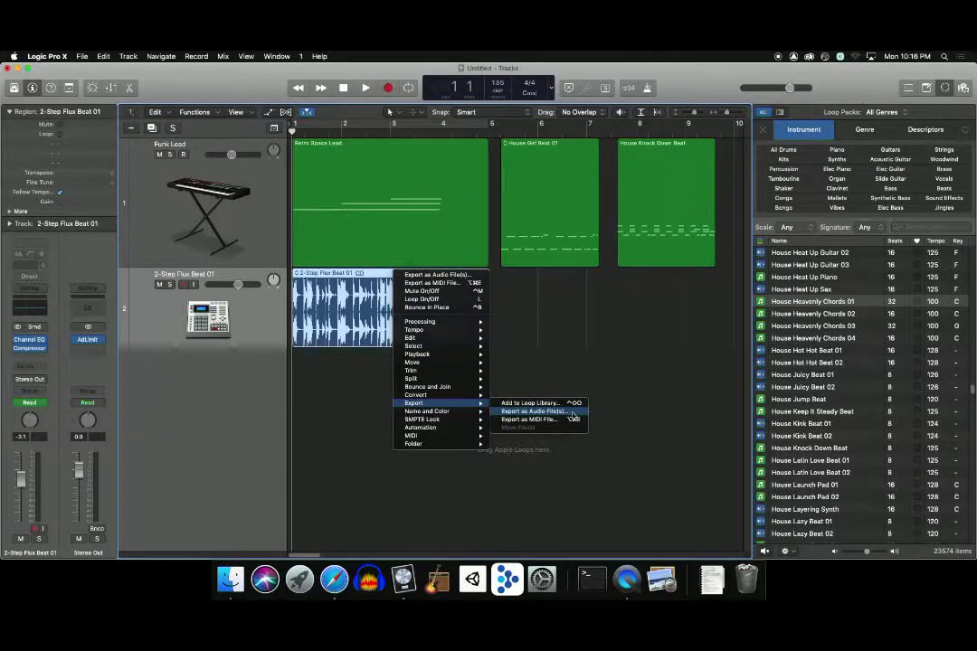
{"action": "left_click", "coordinate": [351, 394]}
{"action": "left_click_drag", "start_coordinate": [734, 383], "coordinate": [244, 154]}
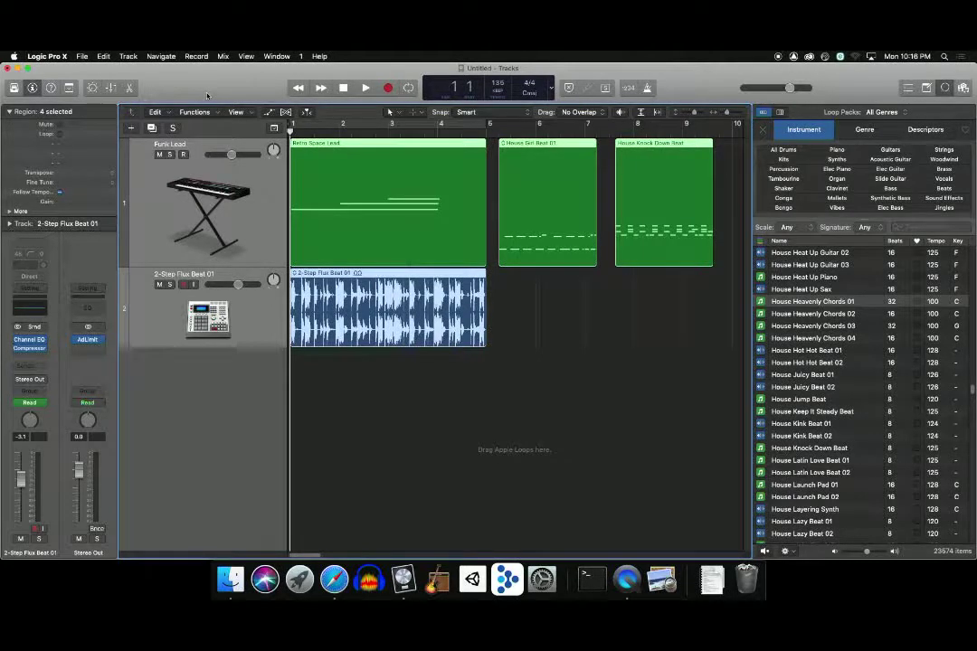
Export all tracks as audio files with Range set to Trim Silence at File End
{"action": "left_click", "coordinate": [103, 56]}
{"action": "mouse_move", "coordinate": [82, 57]}
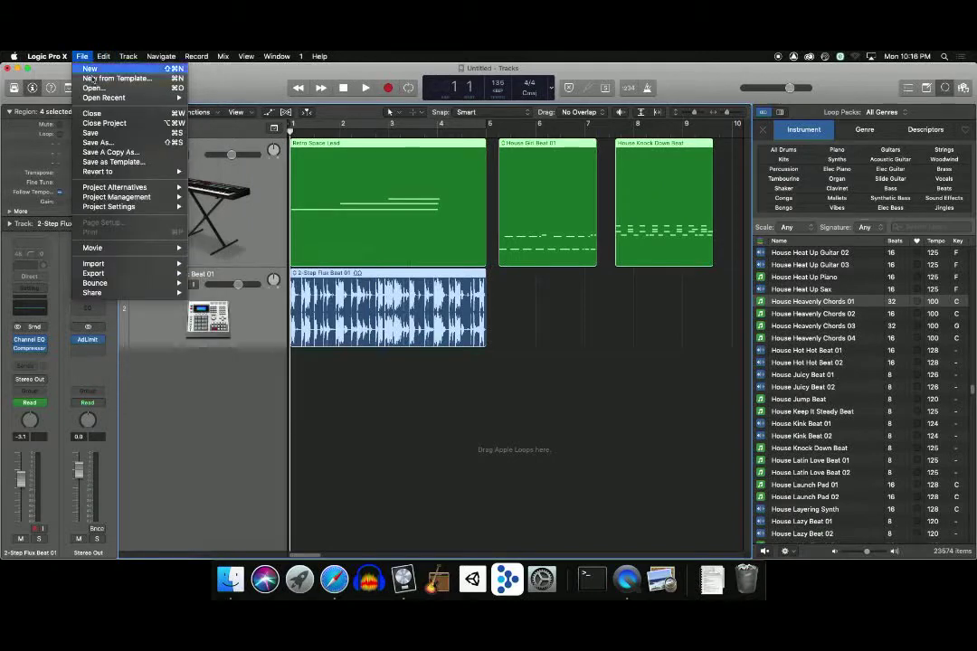
{"action": "mouse_move", "coordinate": [95, 273]}
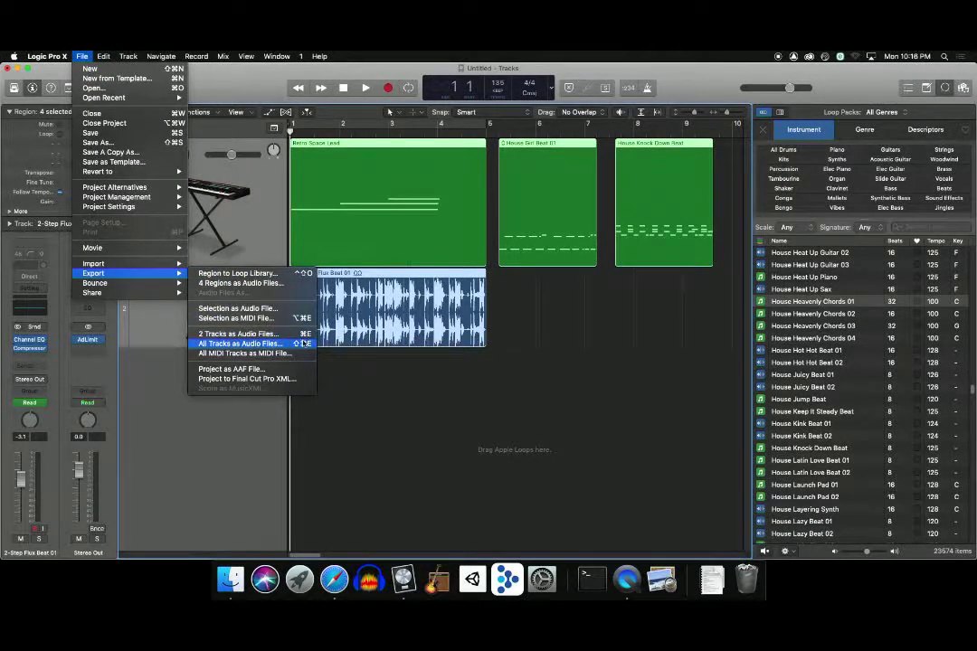
{"action": "left_click", "coordinate": [304, 344]}
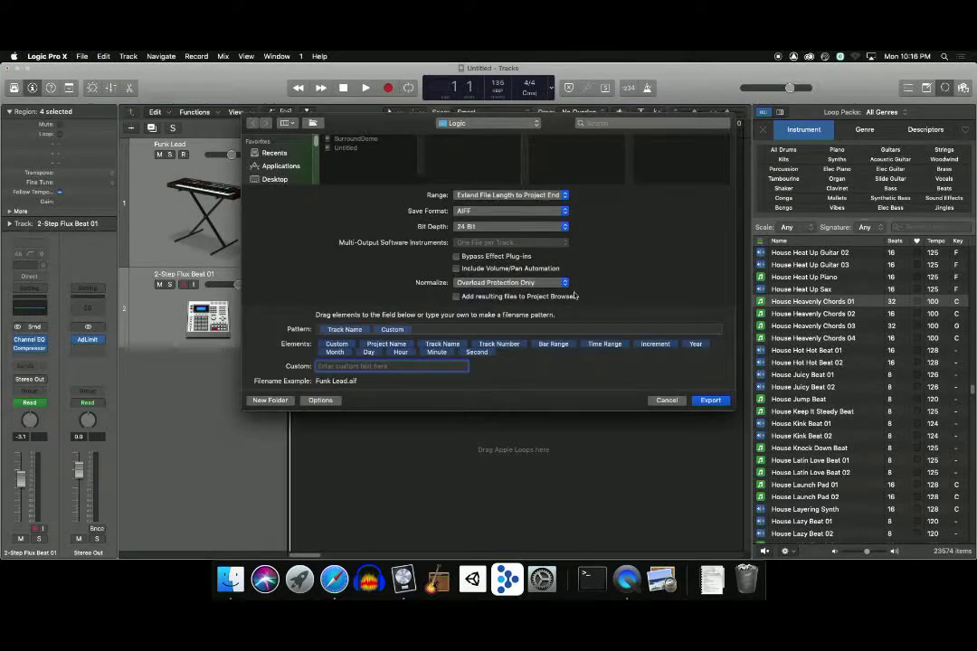
{"action": "left_click", "coordinate": [552, 195]}
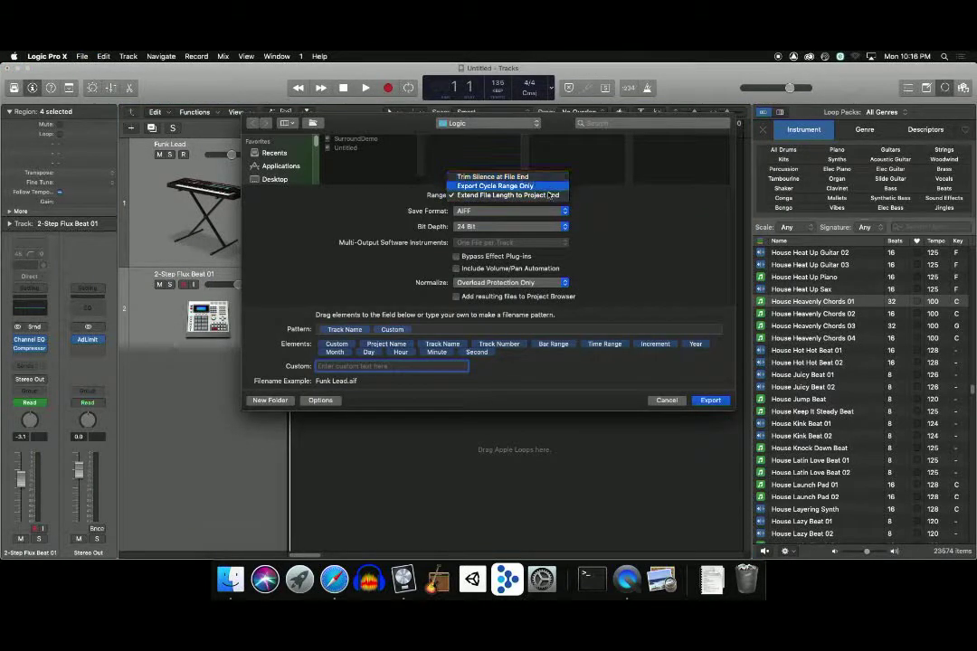
{"action": "left_click", "coordinate": [466, 175]}
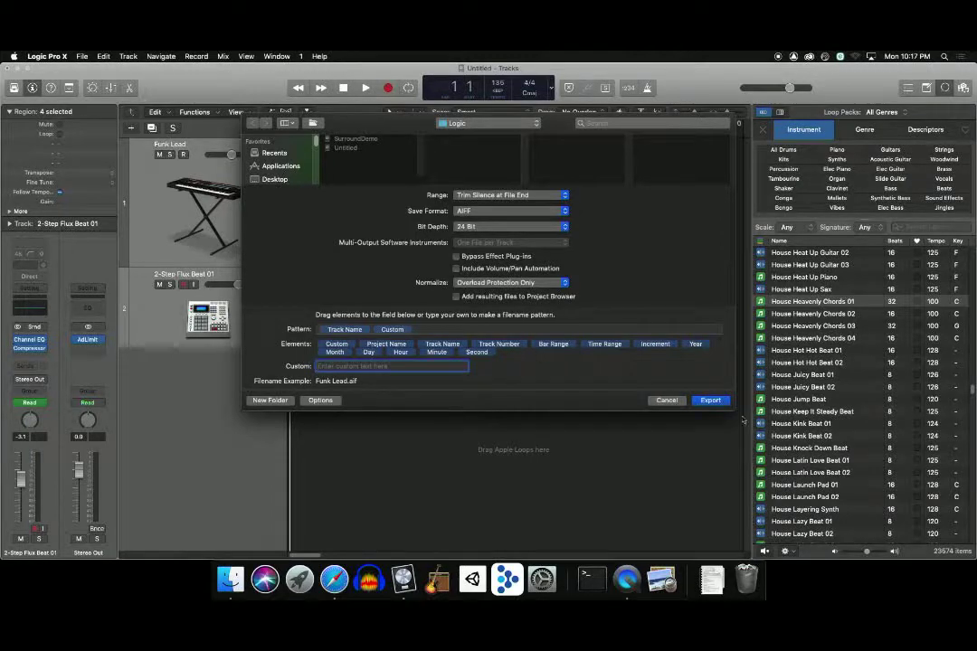
{"action": "left_click", "coordinate": [710, 399]}
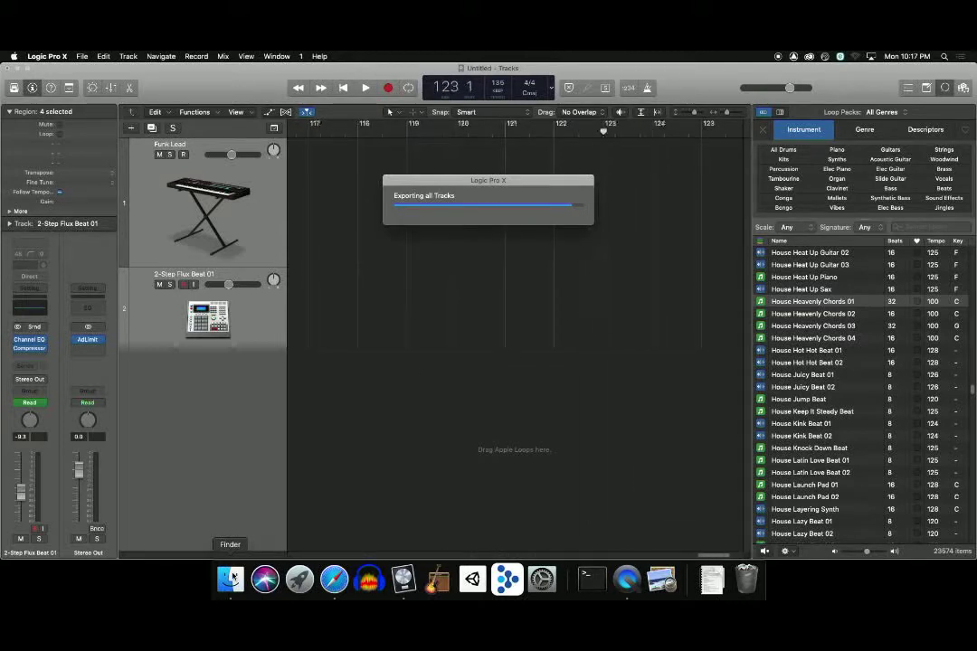
In Finder's Logic folder, select Funk Lead_1.aif beside 2-Step Flux Beat 01_1.aif to view its details
{"action": "left_click", "coordinate": [232, 576]}
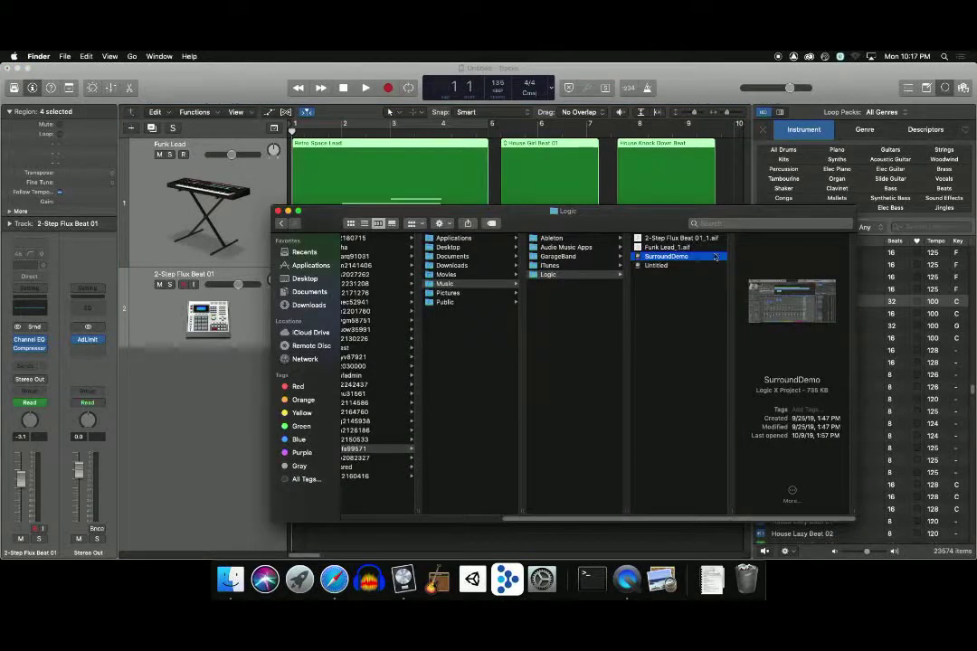
{"action": "key", "text": "Up"}
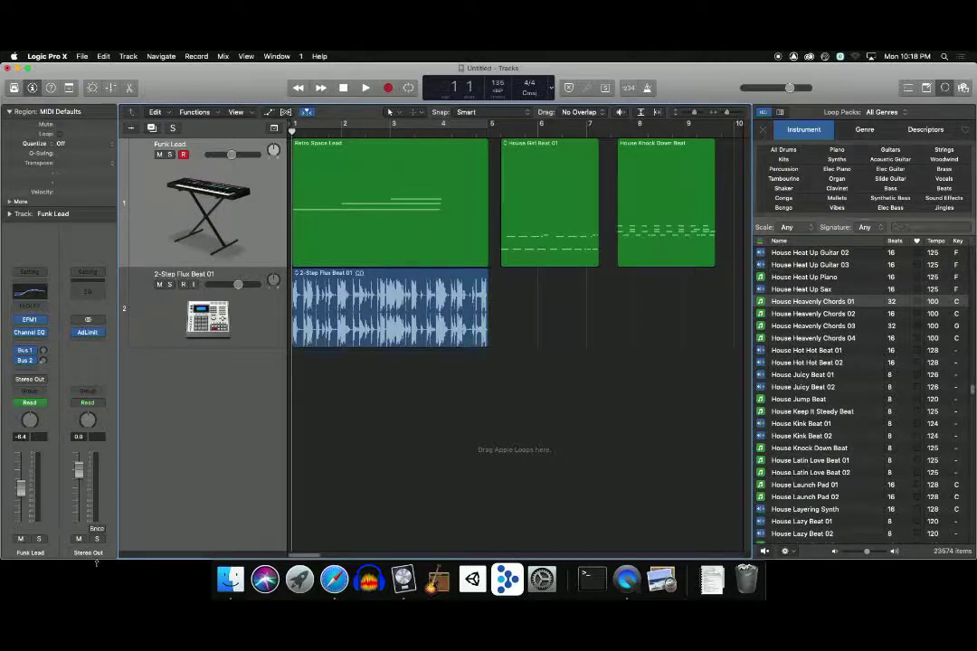
Open the Bounce Project or Section dialog for Output 1-2
{"action": "key", "text": "x"}
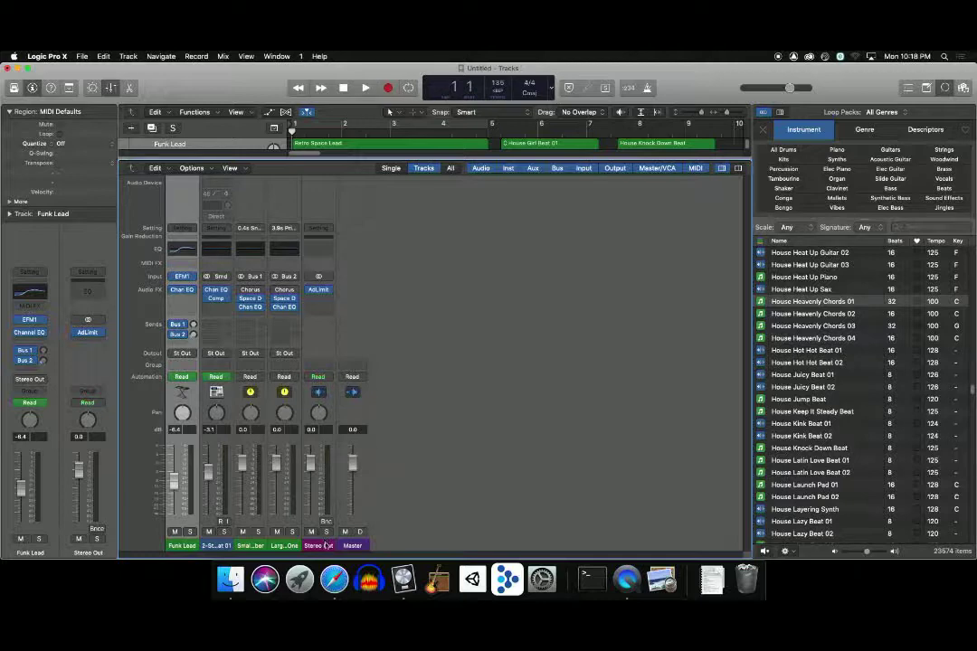
{"action": "key", "text": "x"}
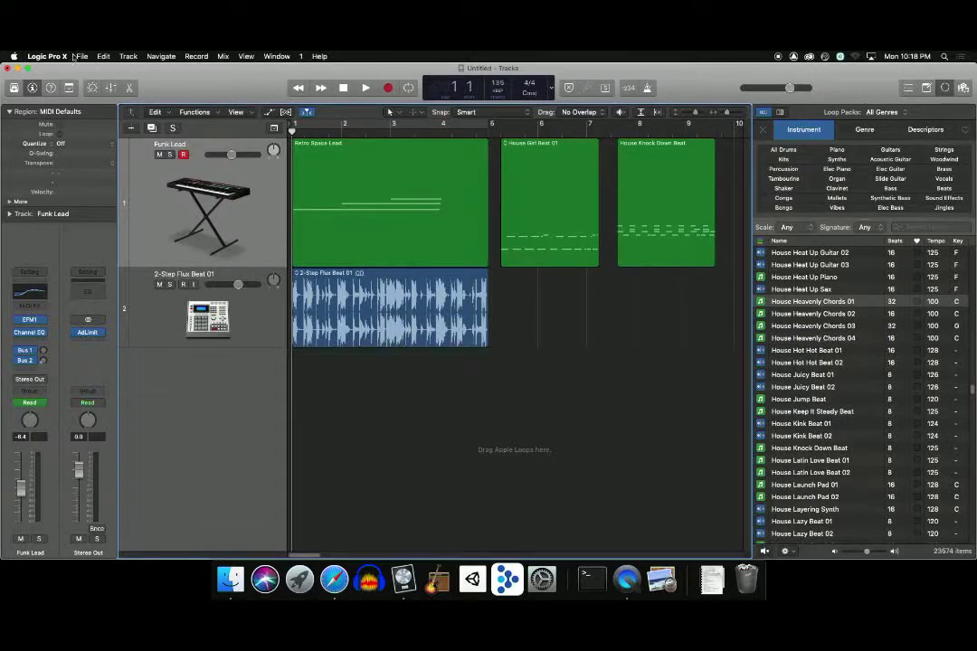
{"action": "left_click", "coordinate": [81, 56]}
{"action": "mouse_move", "coordinate": [107, 283]}
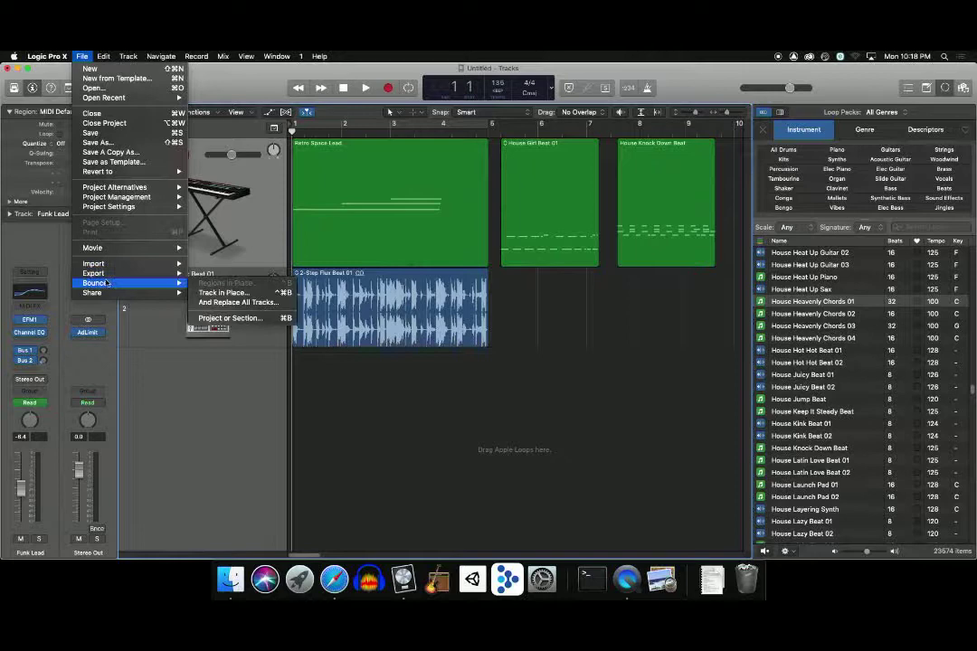
{"action": "left_click", "coordinate": [272, 318]}
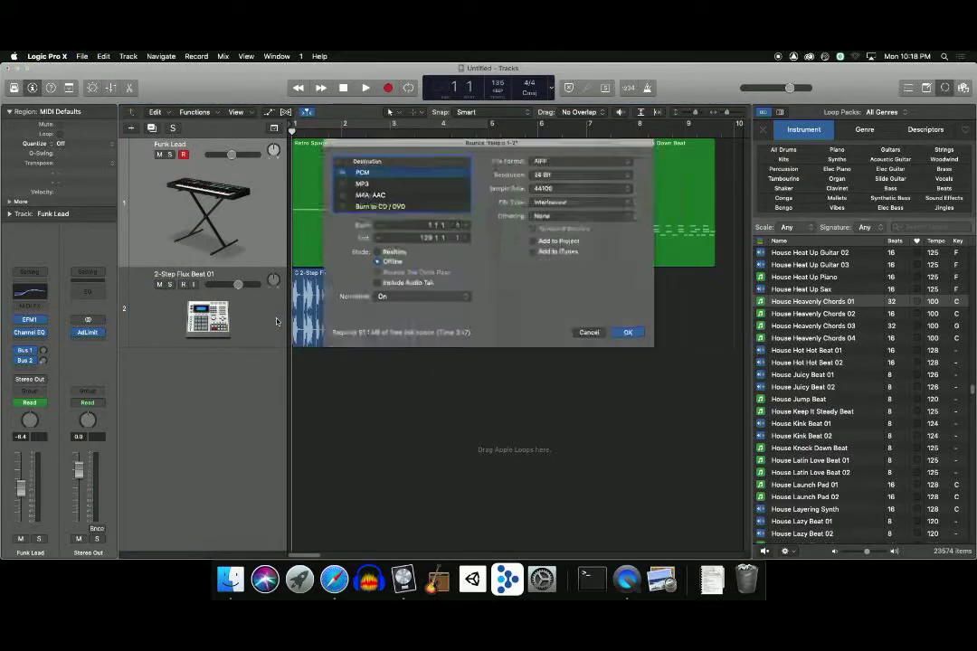
Set the bounce End position to bar 34 1 1 1
{"action": "left_click_drag", "start_coordinate": [509, 136], "coordinate": [509, 188]}
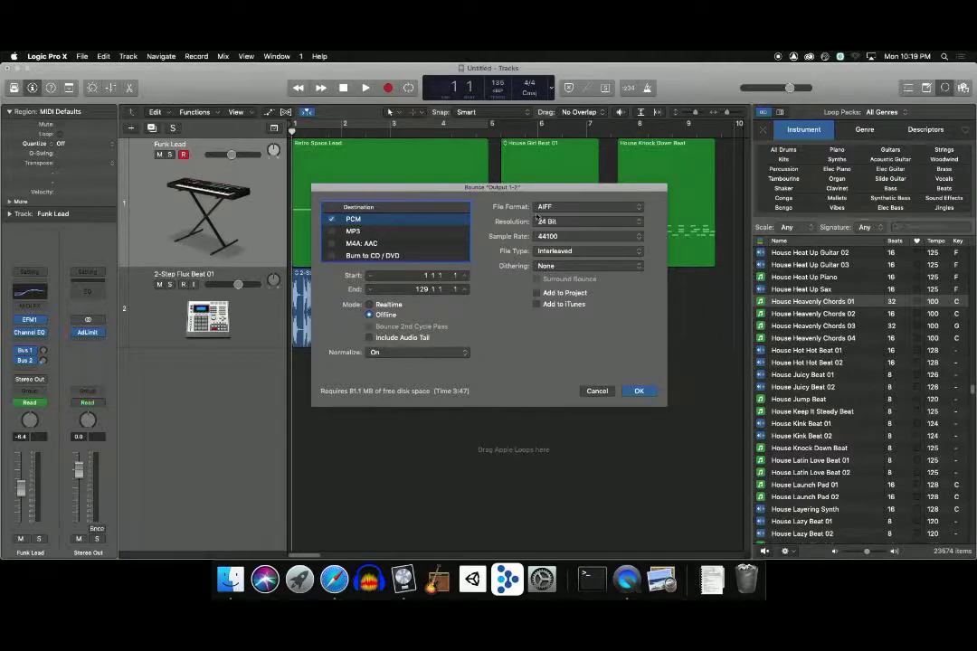
{"action": "left_click_drag", "start_coordinate": [535, 190], "coordinate": [539, 171]}
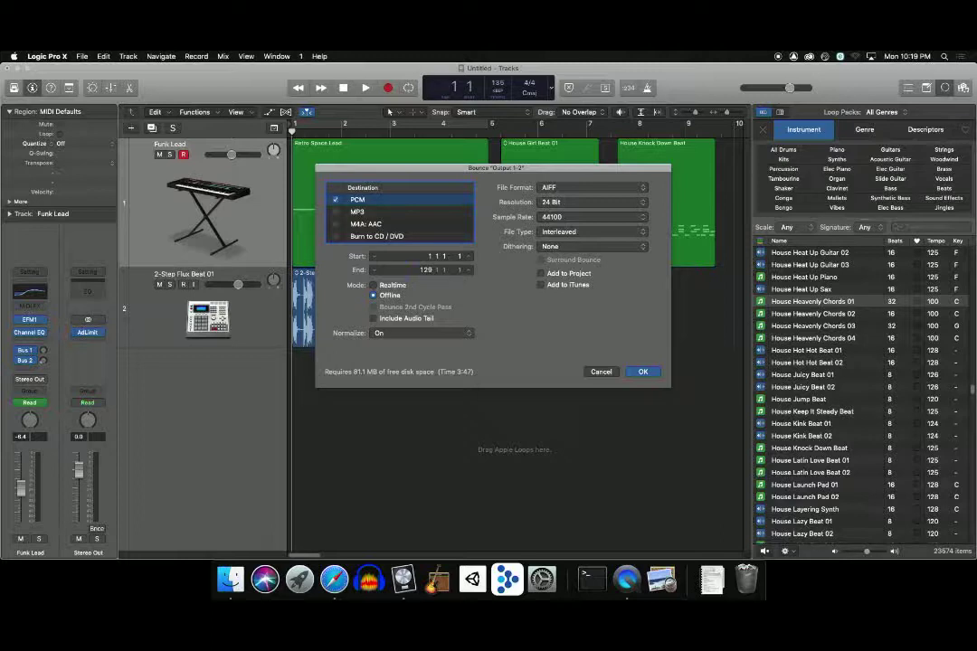
{"action": "left_click_drag", "start_coordinate": [426, 270], "coordinate": [426, 325]}
{"action": "left_click_drag", "start_coordinate": [428, 270], "coordinate": [427, 278]}
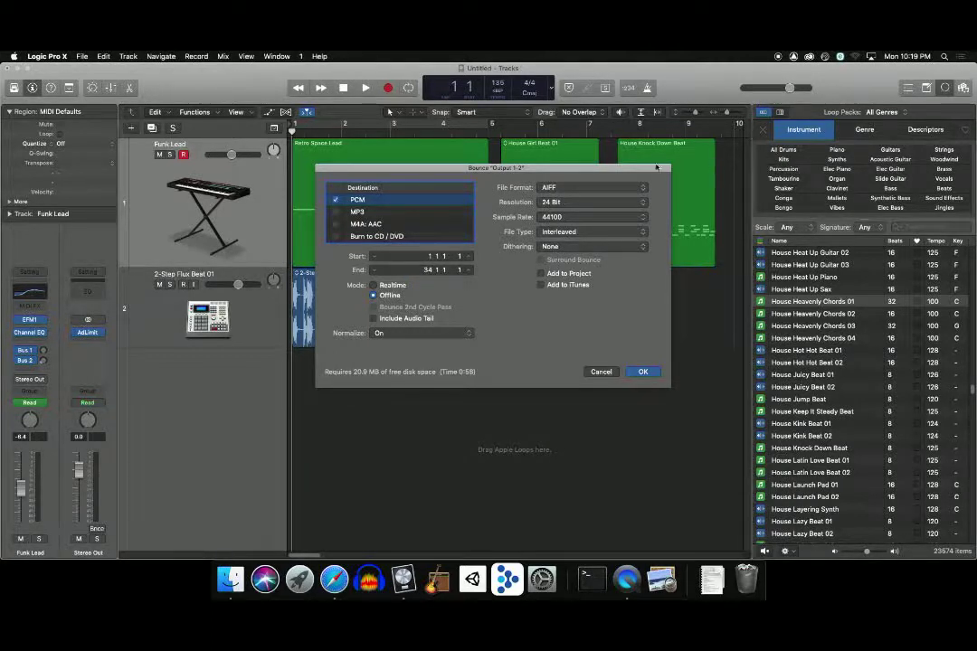
{"action": "left_click_drag", "start_coordinate": [656, 167], "coordinate": [689, 140]}
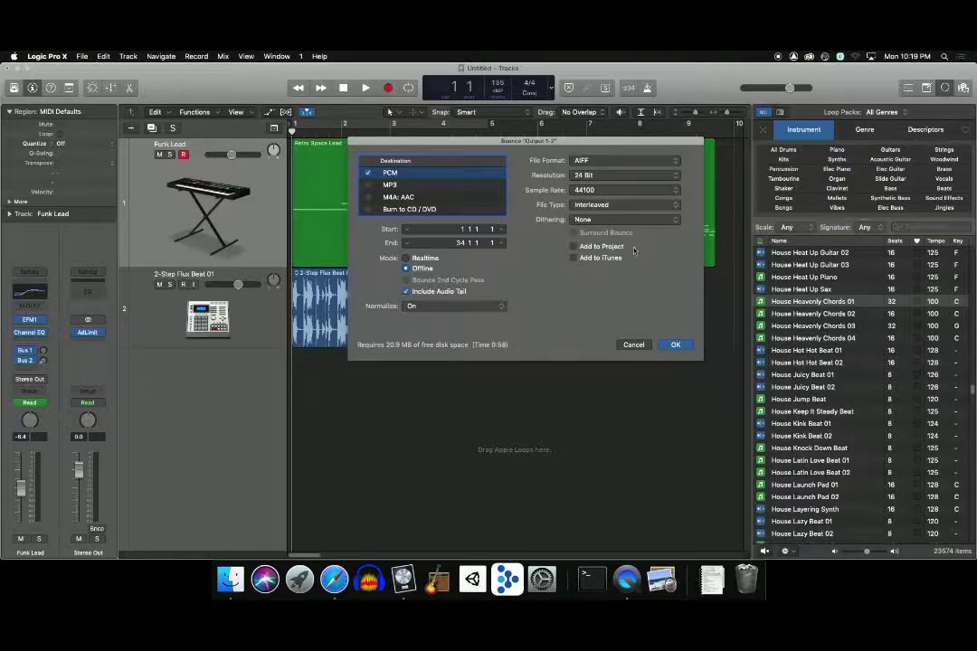
{"action": "left_click_drag", "start_coordinate": [567, 142], "coordinate": [568, 138]}
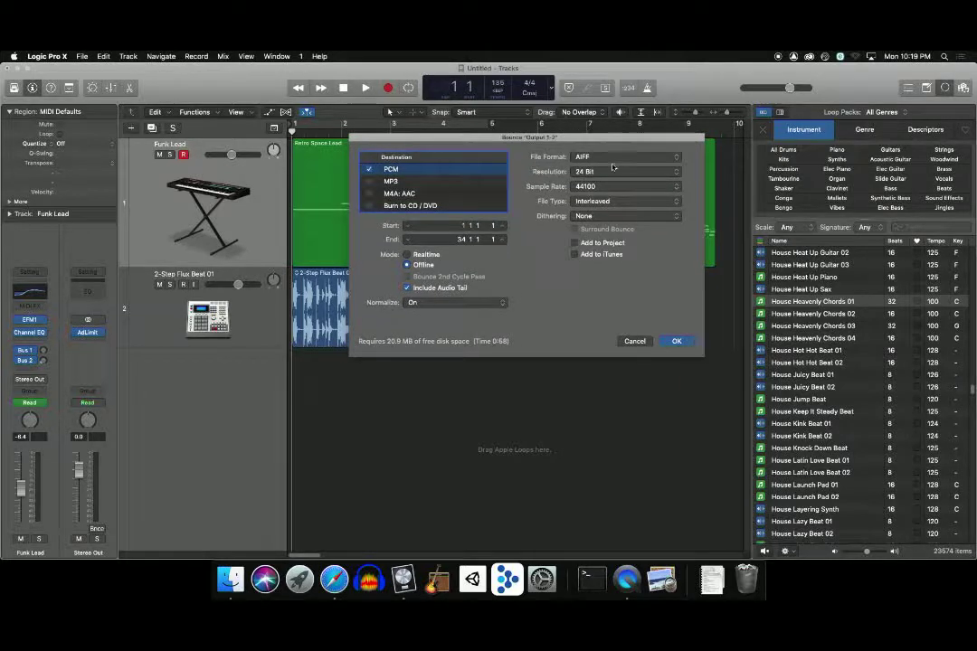
Set the bounce format to Wave, 24 Bit, 44100 Hz, Interleaved, with dithering None
{"action": "left_click", "coordinate": [613, 160]}
{"action": "left_click", "coordinate": [615, 168]}
{"action": "left_click", "coordinate": [646, 171]}
{"action": "left_click", "coordinate": [645, 171]}
{"action": "left_click", "coordinate": [674, 188]}
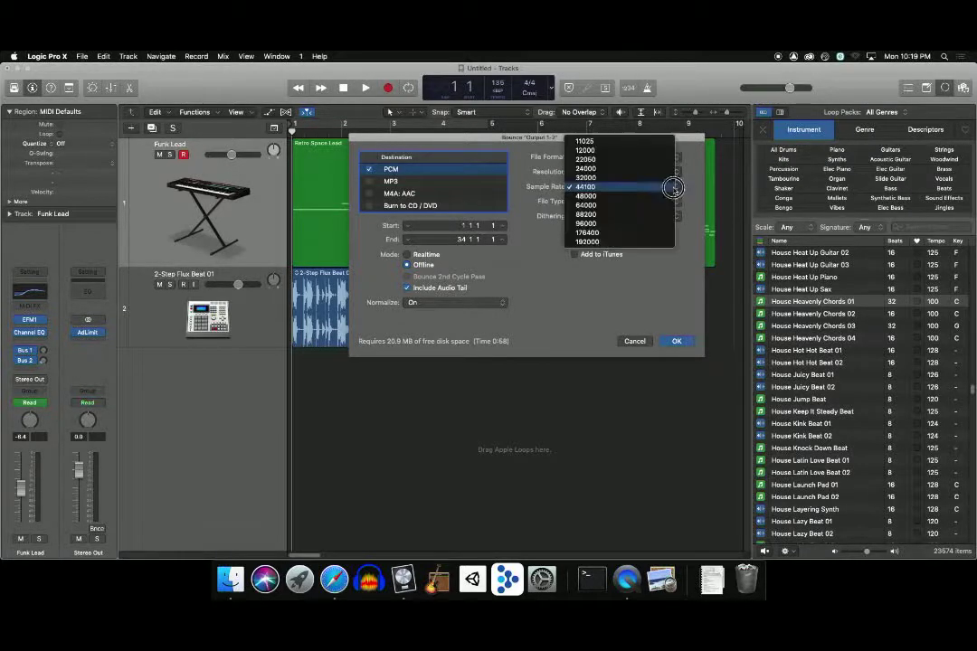
{"action": "left_click", "coordinate": [673, 188]}
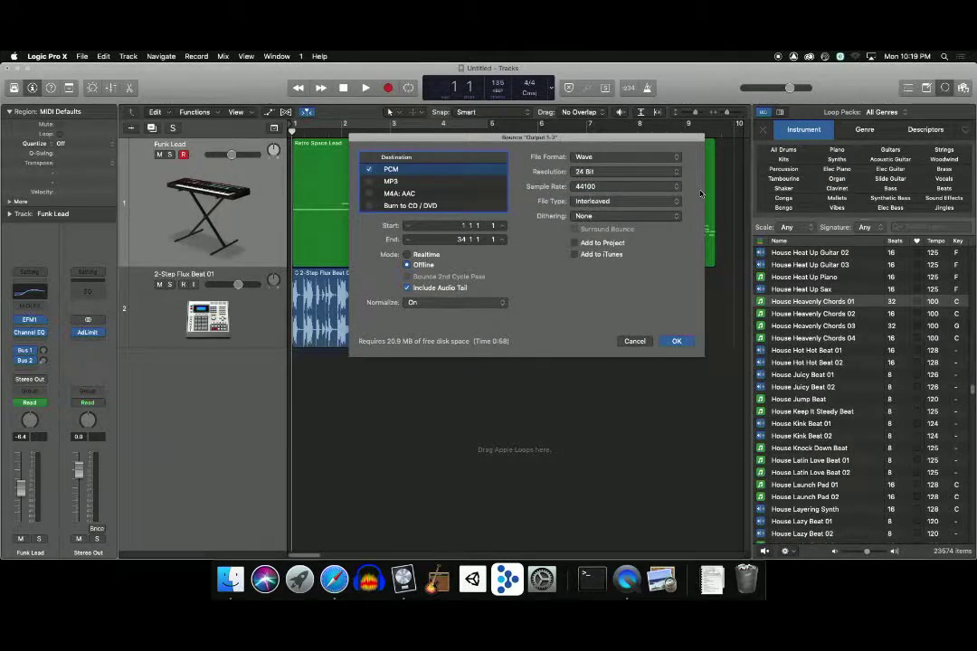
{"action": "left_click", "coordinate": [673, 201]}
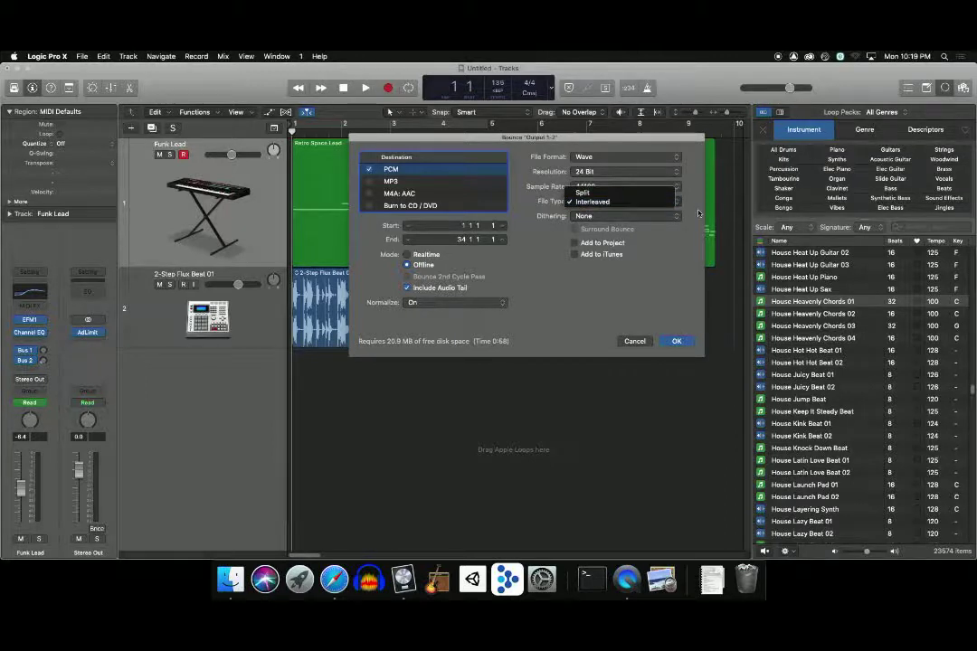
{"action": "left_click", "coordinate": [671, 201]}
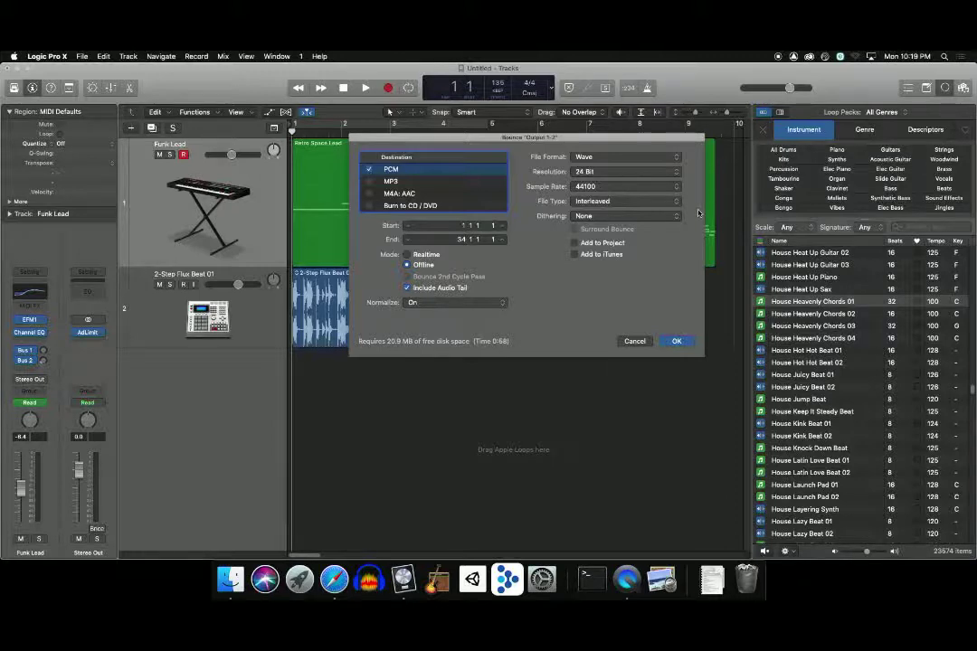
{"action": "left_click", "coordinate": [677, 216]}
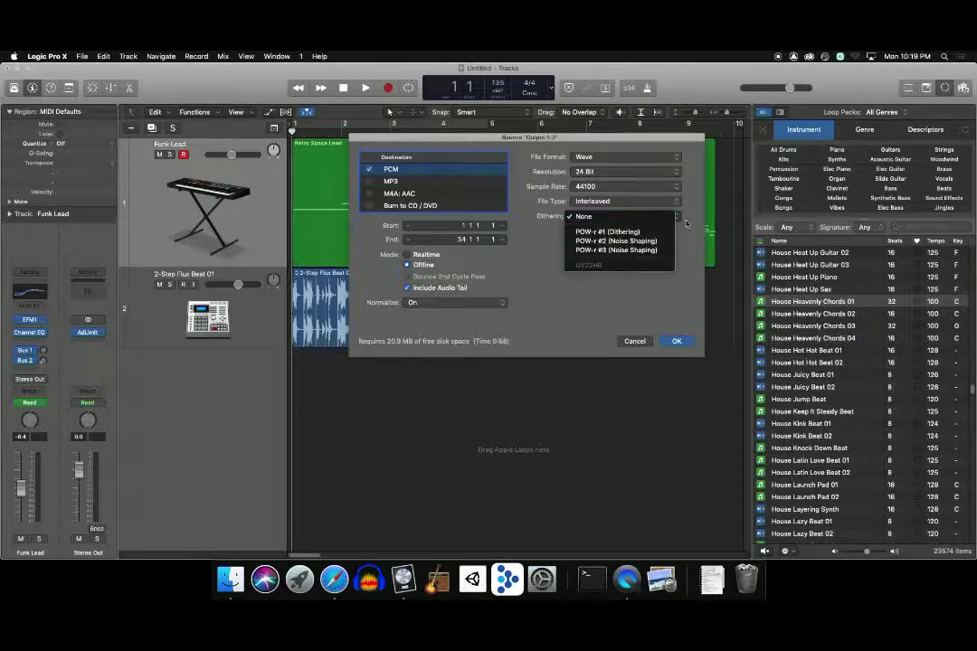
{"action": "left_click", "coordinate": [685, 224]}
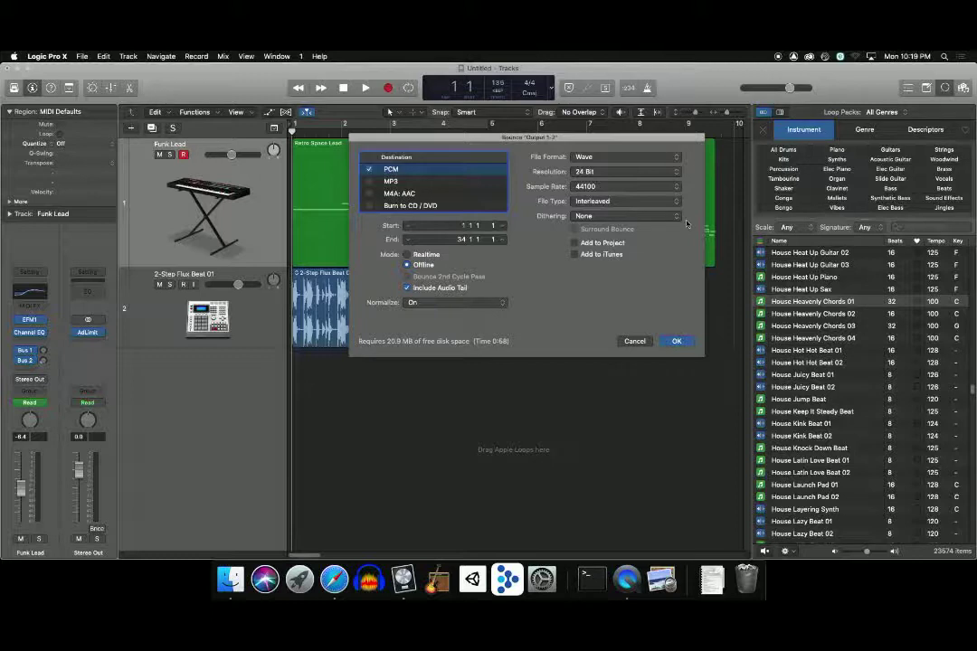
Confirm the bounce and save the file into the Bounces folder
{"action": "left_click", "coordinate": [676, 342]}
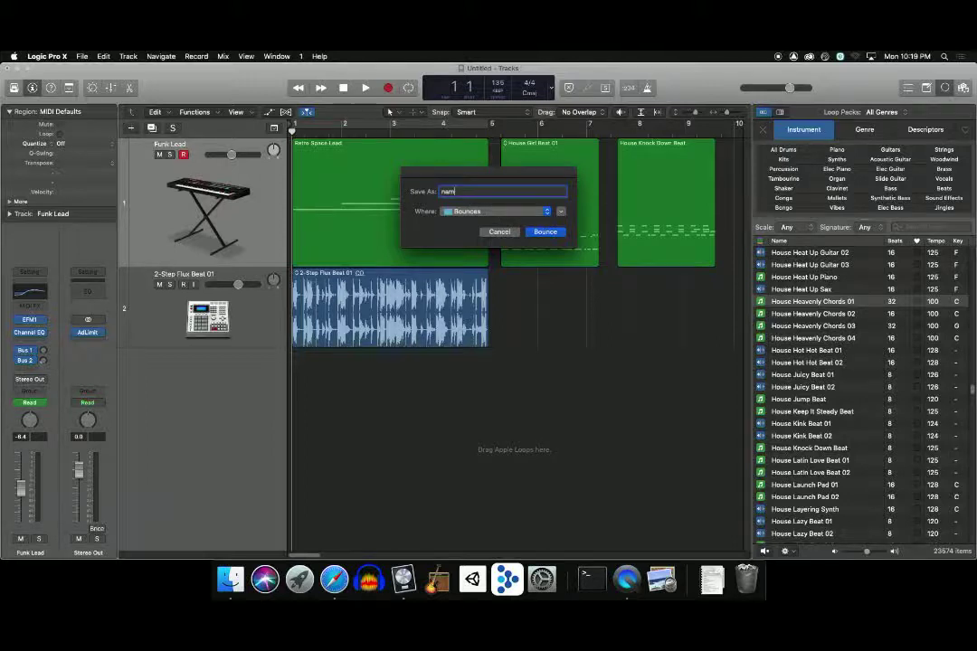
{"action": "key", "text": "Return"}
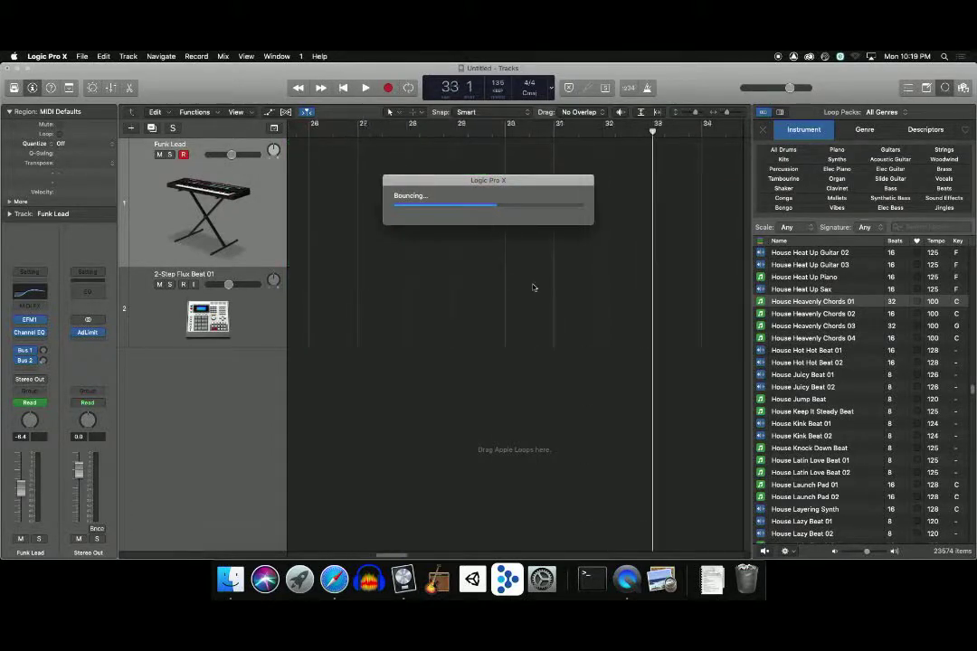
{"action": "key", "text": "super+Tab"}
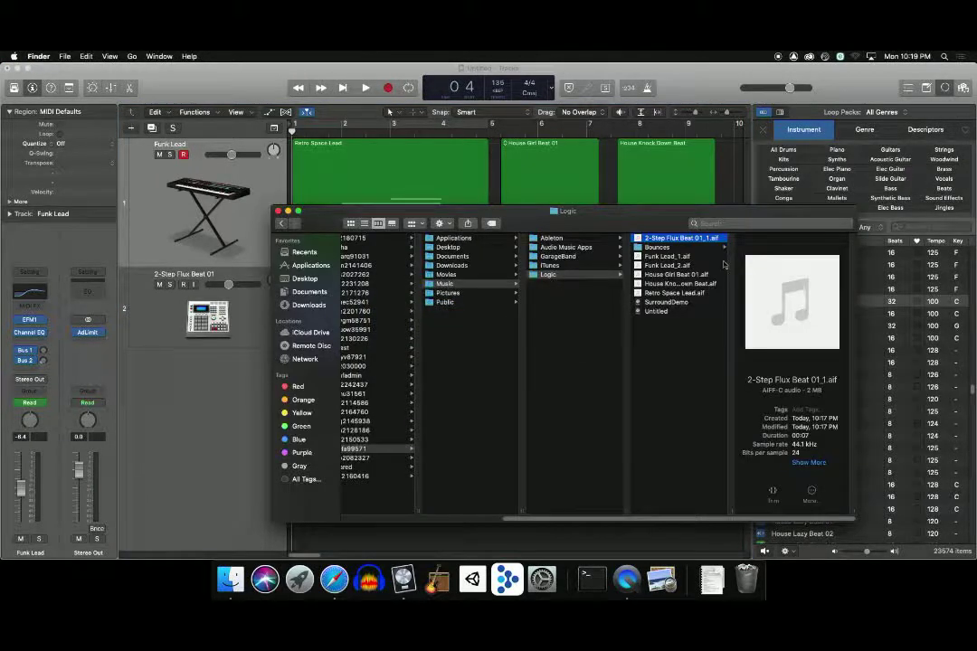
Open the Bounces folder and play a preview of the bounced name.wav
{"action": "left_click", "coordinate": [686, 249]}
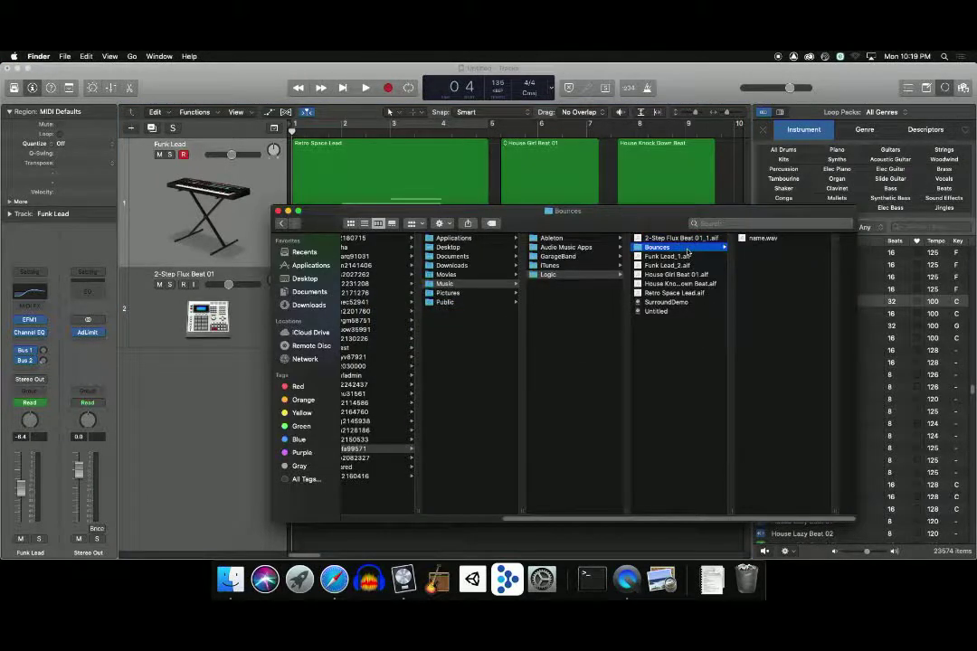
{"action": "left_click", "coordinate": [760, 238]}
{"action": "left_click", "coordinate": [790, 303]}
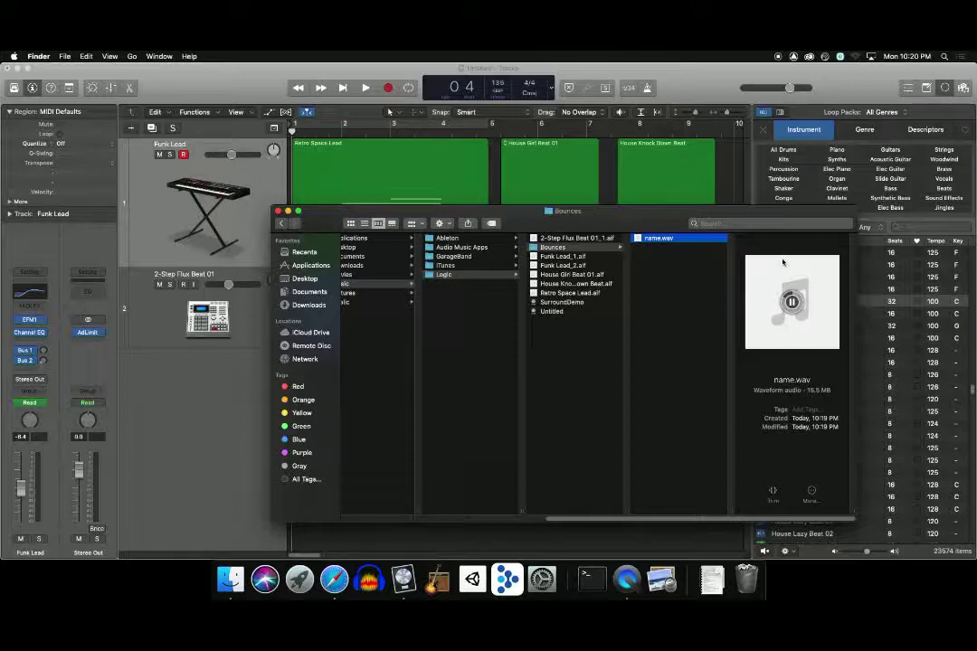
{"action": "left_click_drag", "start_coordinate": [738, 215], "coordinate": [745, 233]}
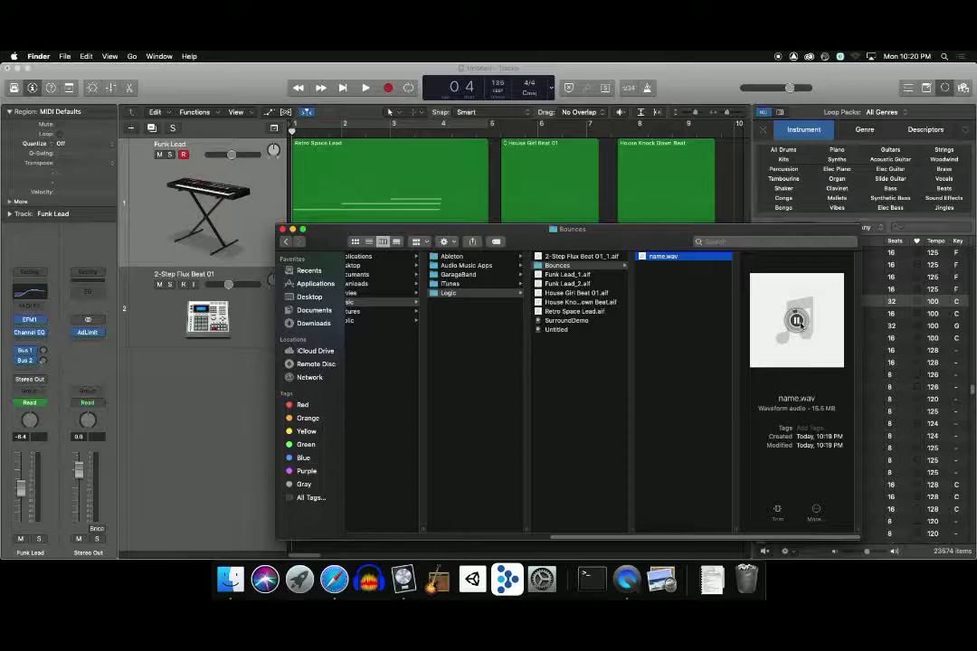
{"action": "left_click", "coordinate": [725, 190]}
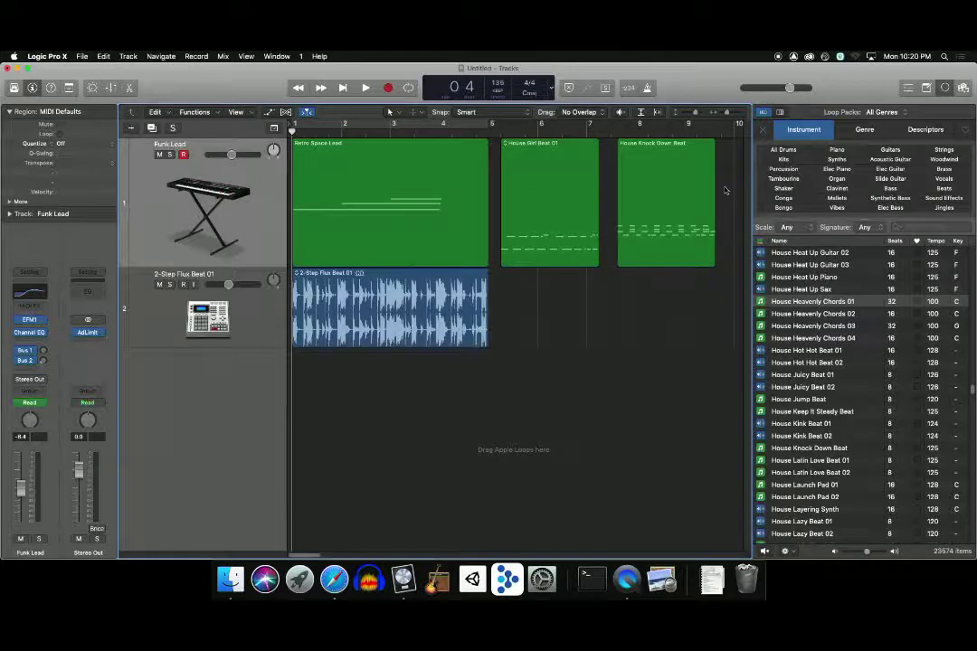
{"action": "scroll", "coordinate": [726, 189], "scroll_direction": "right", "scroll_amount": 1}
{"action": "scroll", "coordinate": [725, 190], "scroll_direction": "right", "scroll_amount": 10}
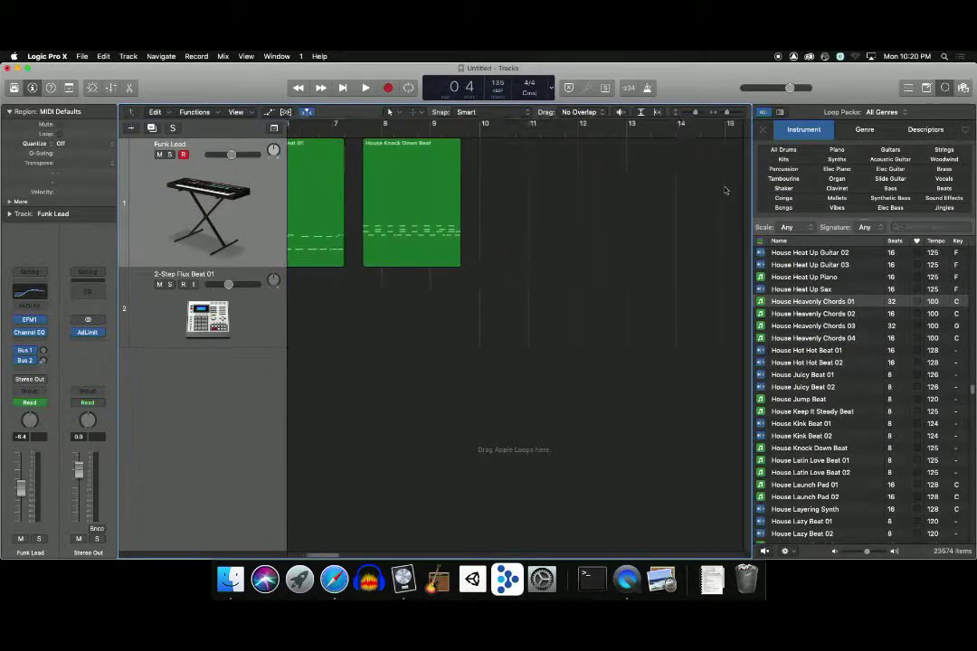
{"action": "scroll", "coordinate": [725, 190], "scroll_direction": "right", "scroll_amount": 20}
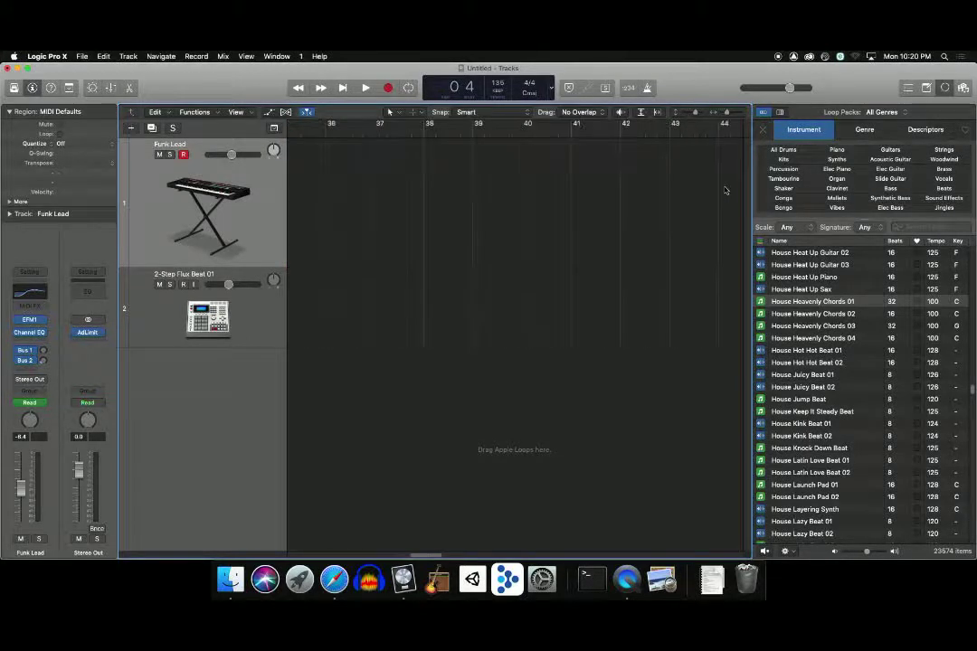
{"action": "scroll", "coordinate": [725, 190], "scroll_direction": "left", "scroll_amount": 2}
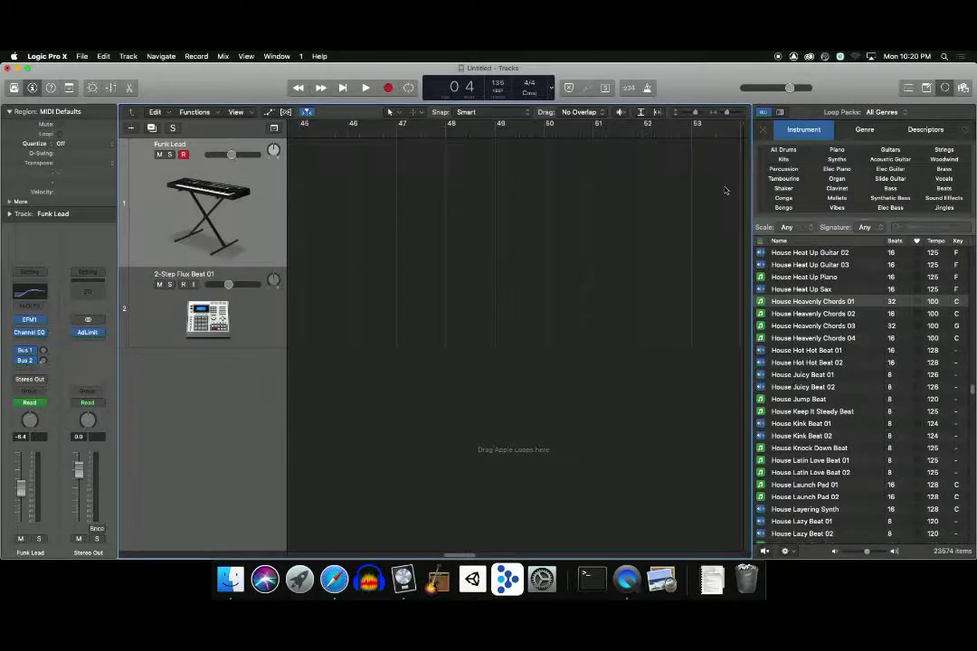
{"action": "scroll", "coordinate": [715, 192], "scroll_direction": "left", "scroll_amount": 20}
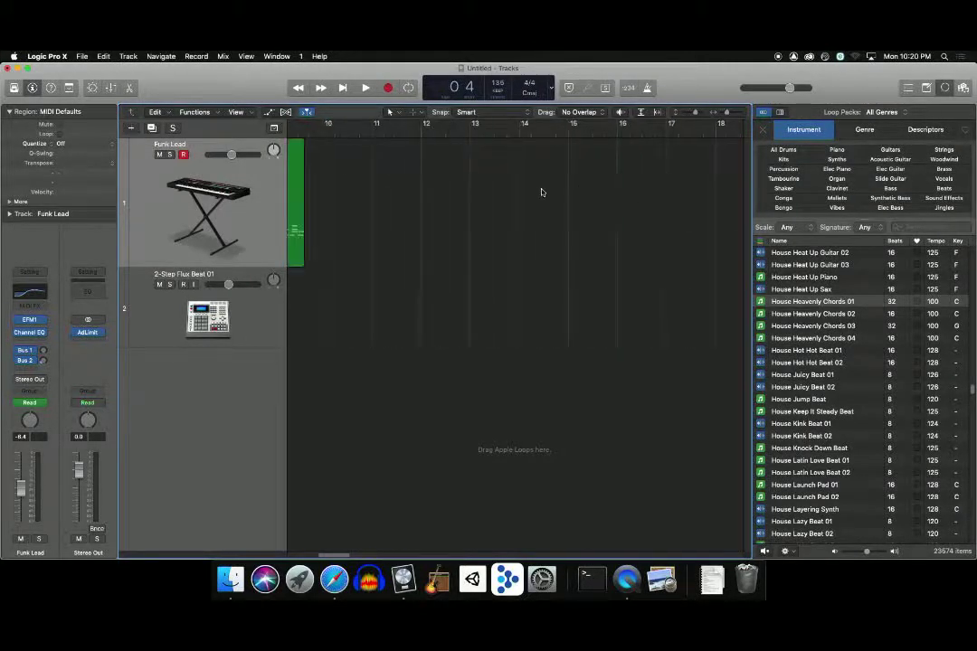